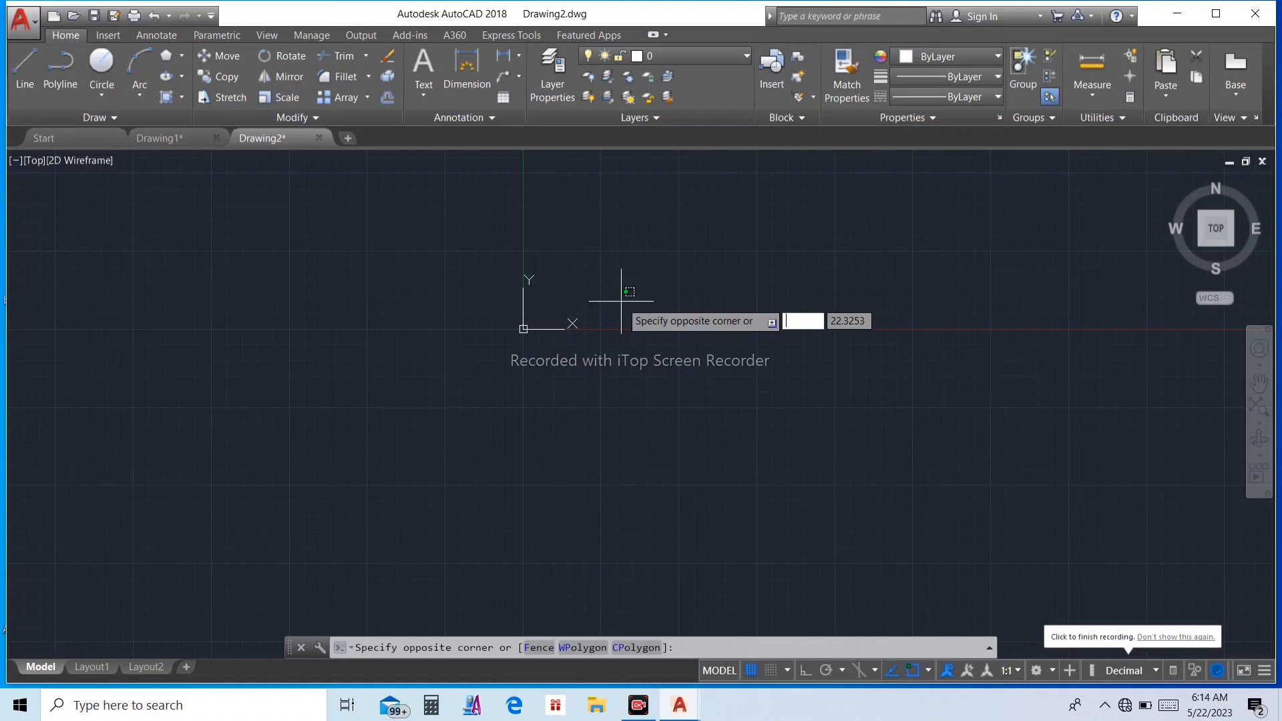
# Step: Draw a six-sided polygon below the X axis, circumscribed about a circle of radius 50
pyautogui.press('Escape')
pyautogui.press('Escape')
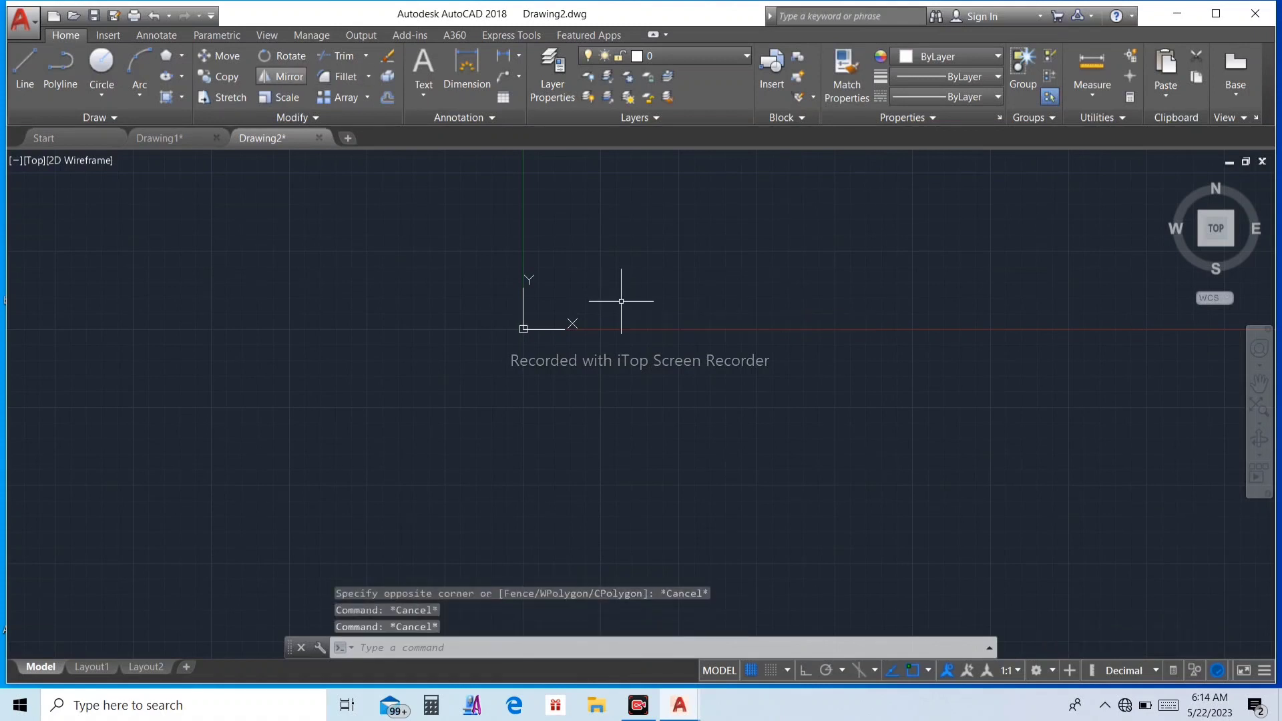
pyautogui.click(166, 55)
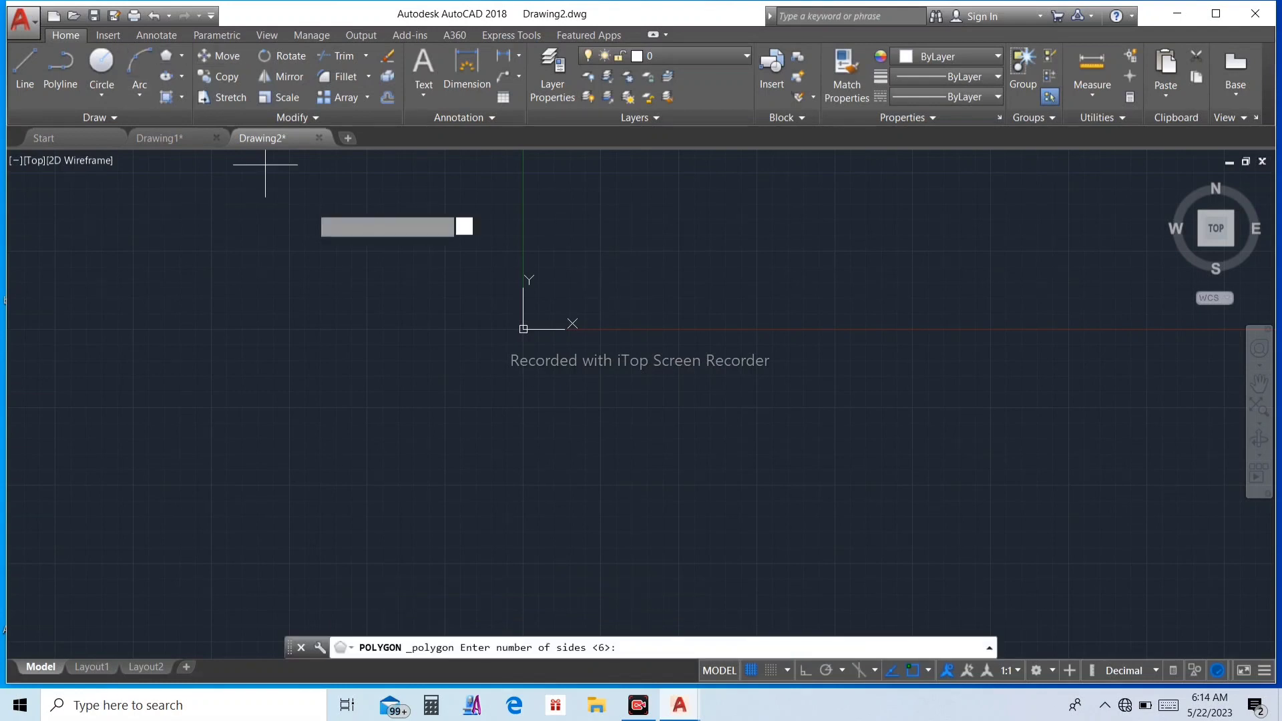
pyautogui.press('Return')
pyautogui.click(625, 420)
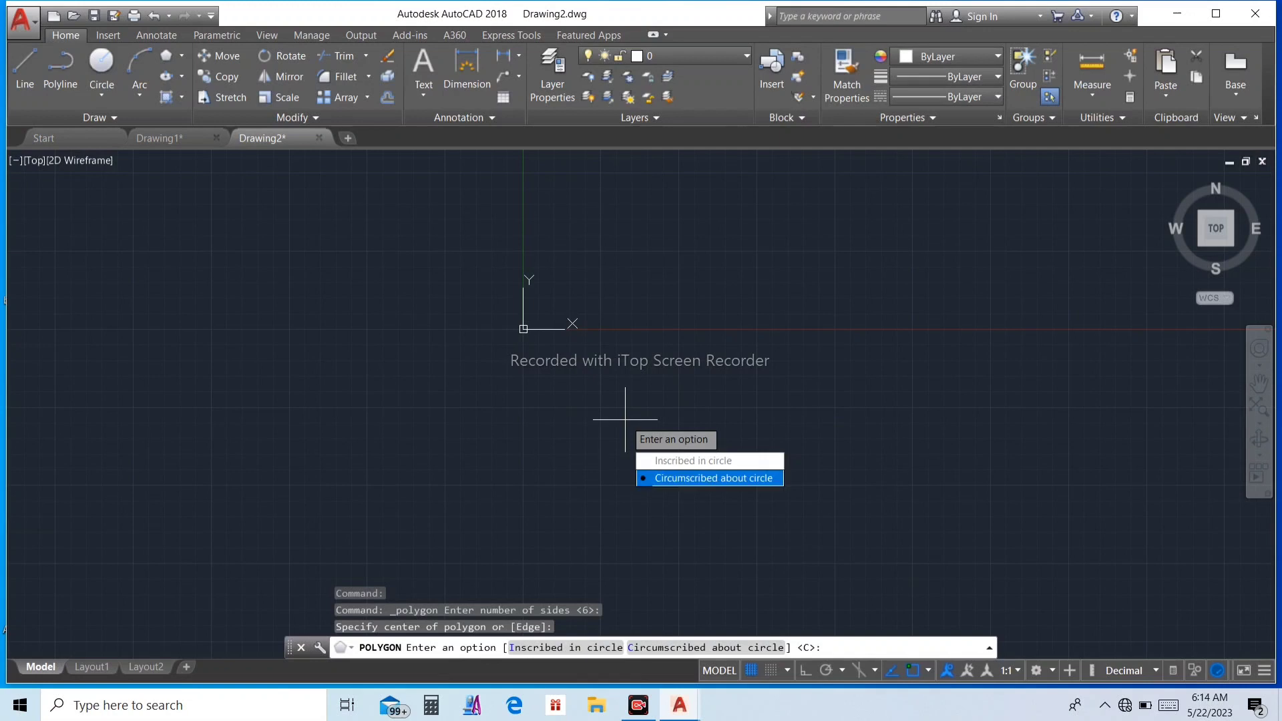
pyautogui.write('C')
pyautogui.press('Return')
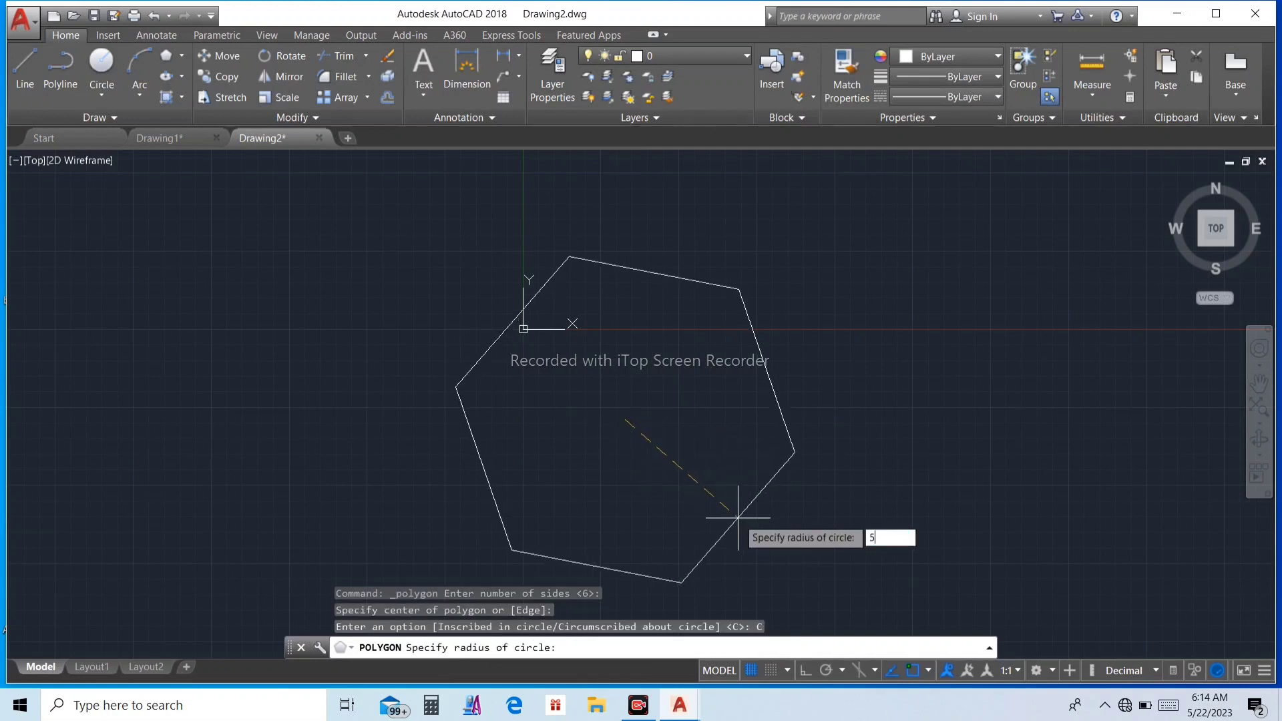
pyautogui.press('Return')
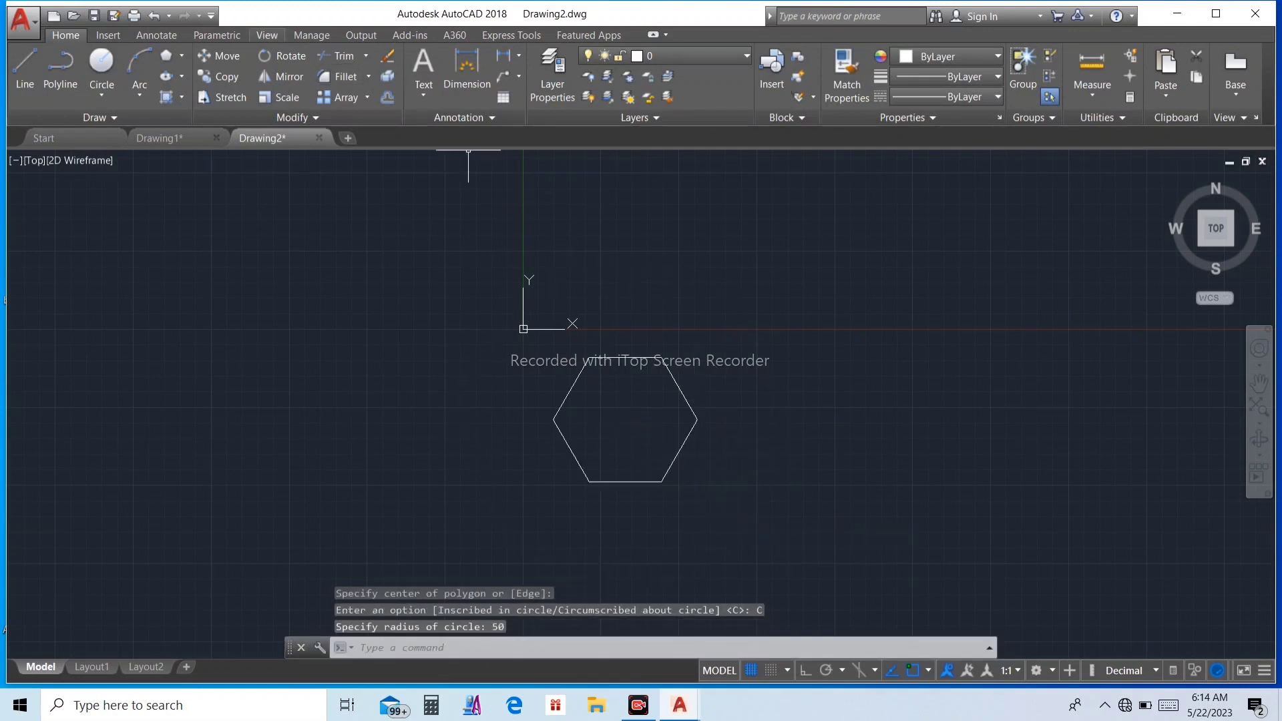
# Step: Rotate the hexagon 90° about its upper-right vertex
pyautogui.press('Escape')
pyautogui.press('Escape')
pyautogui.click(280, 56)
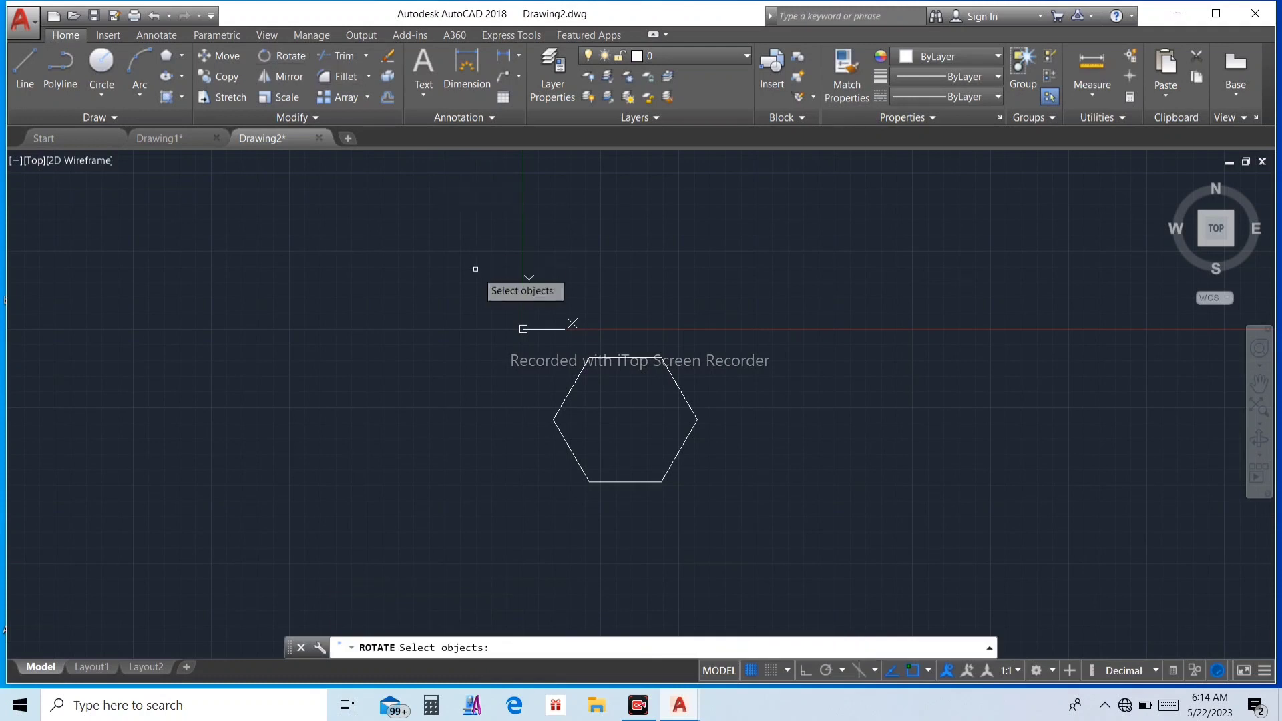
pyautogui.click(627, 359)
pyautogui.press('Return')
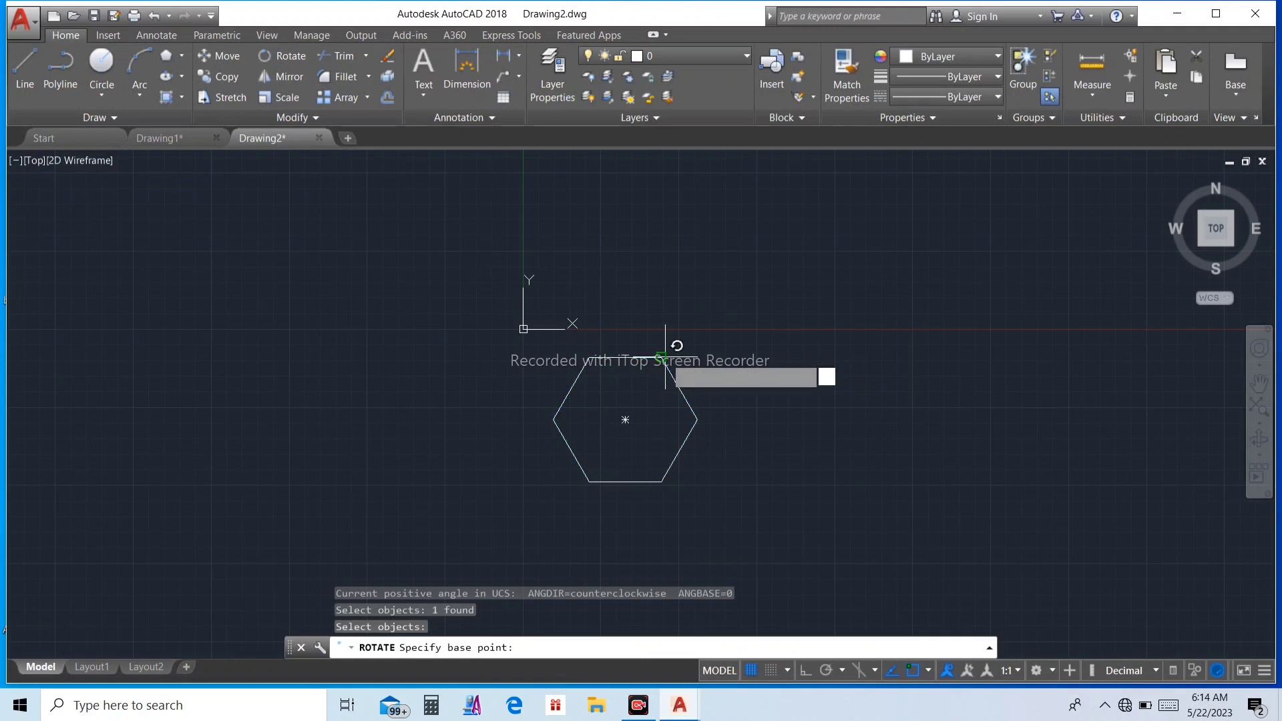
pyautogui.click(661, 357)
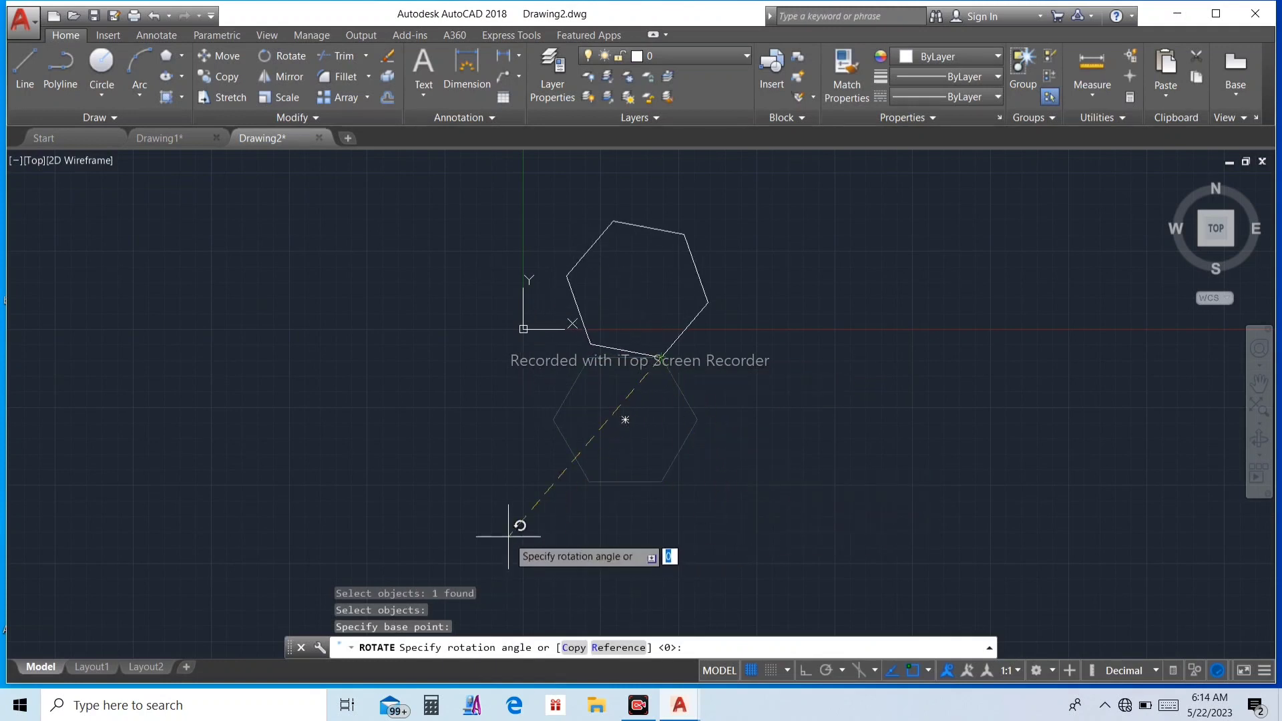
pyautogui.press('Return')
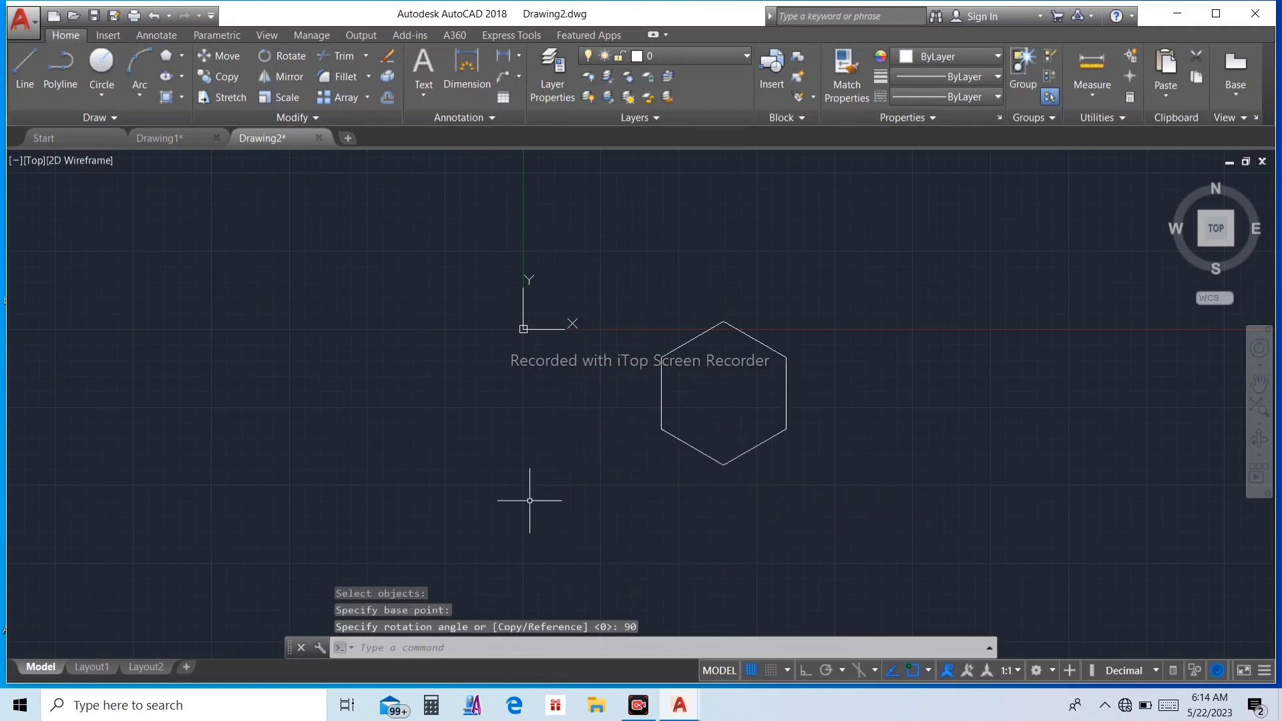
pyautogui.press('Escape')
pyautogui.press('Escape')
pyautogui.press('Escape')
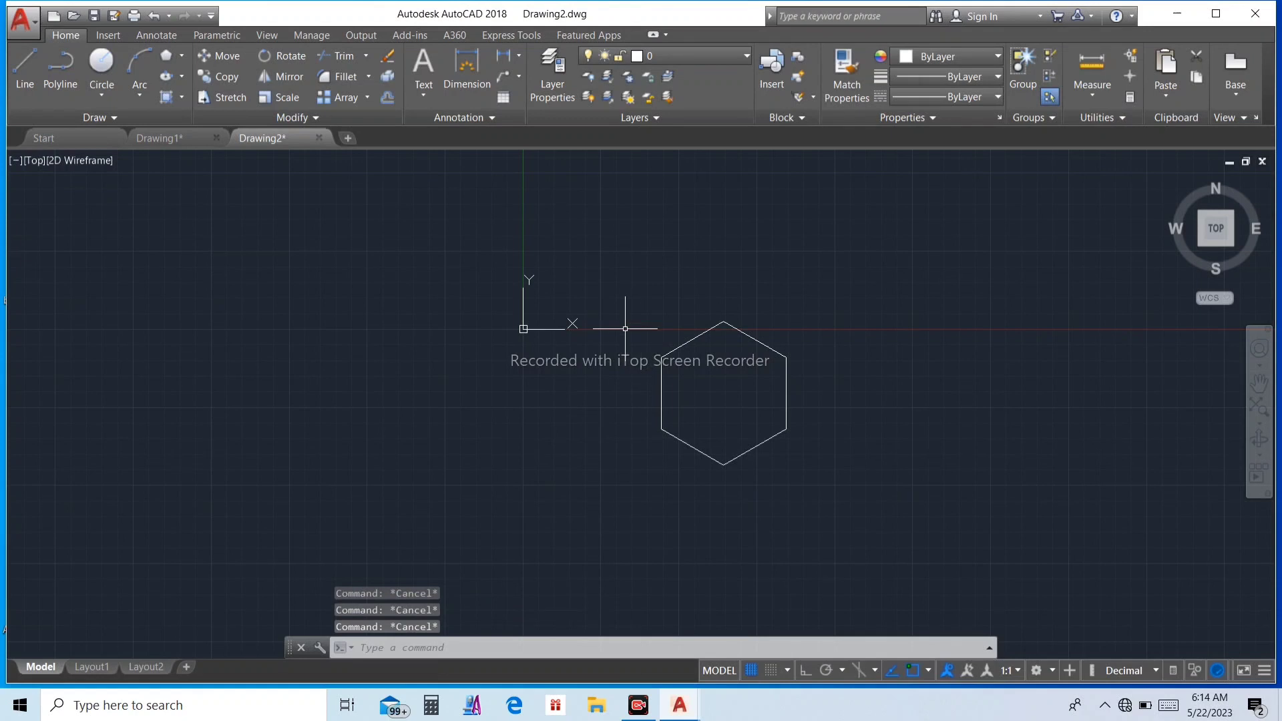
# Step: Offset the hexagon 25 units inward
pyautogui.press('Return')
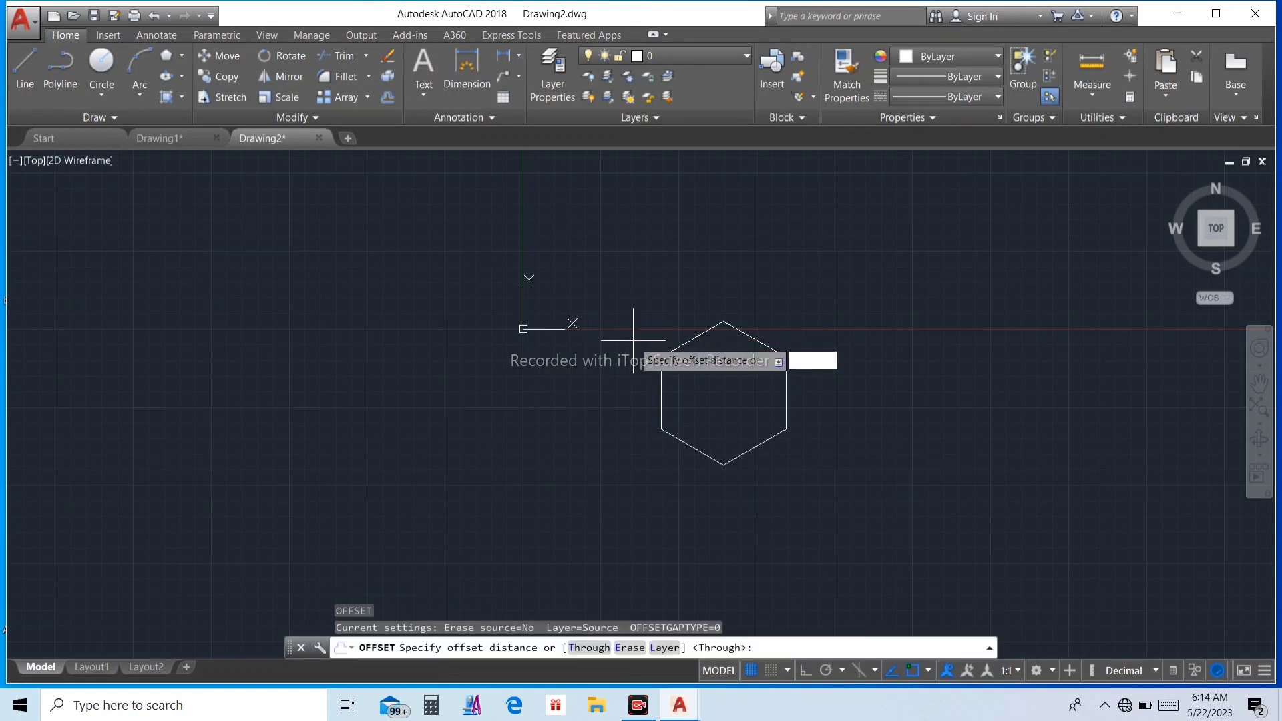
pyautogui.press('Return')
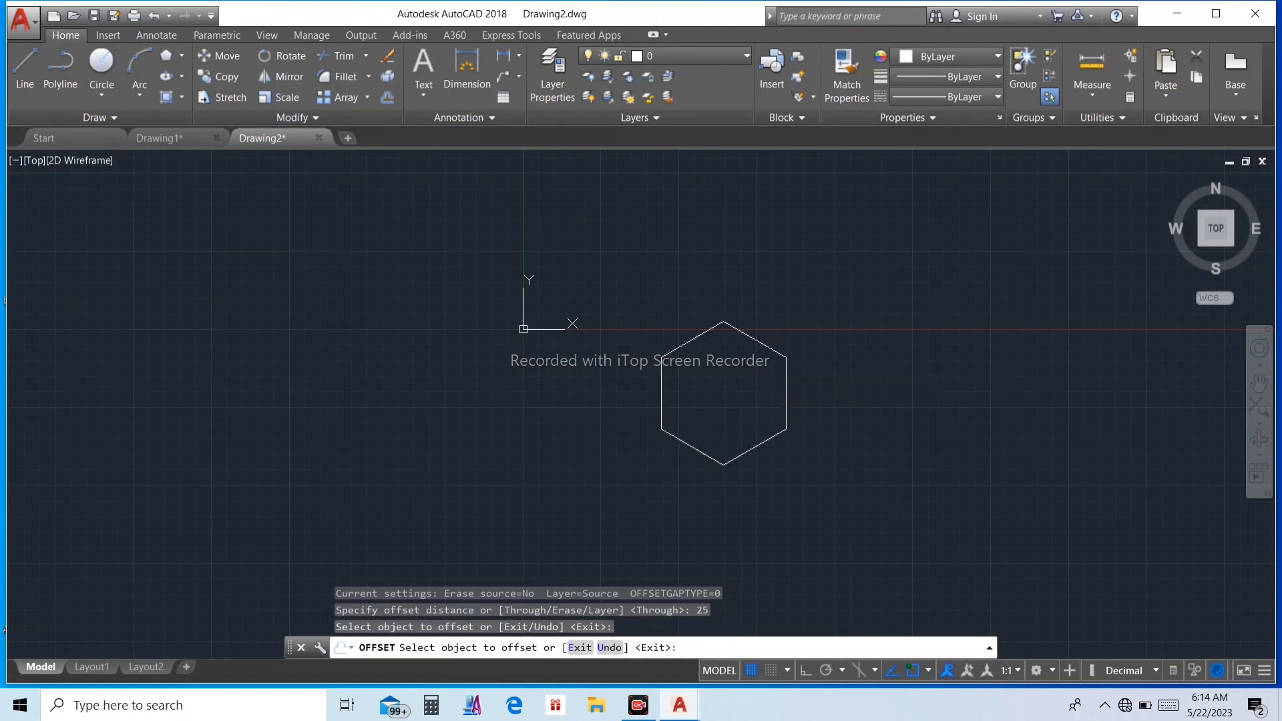
pyautogui.click(783, 372)
pyautogui.click(728, 410)
pyautogui.press('Escape')
pyautogui.press('Escape')
pyautogui.press('Escape')
pyautogui.press('Escape')
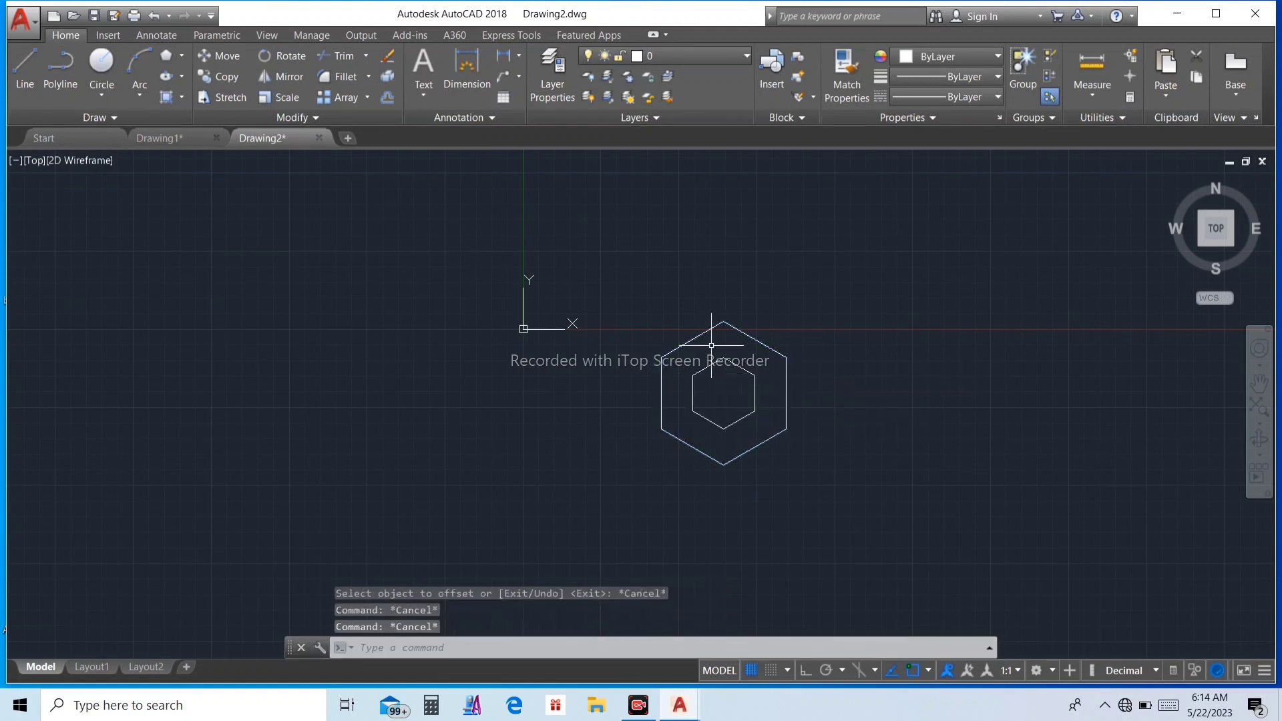
# Step: Offset the outer hexagon 3 units to both its outside and its inside
pyautogui.rightClick(728, 373)
pyautogui.click(741, 388)
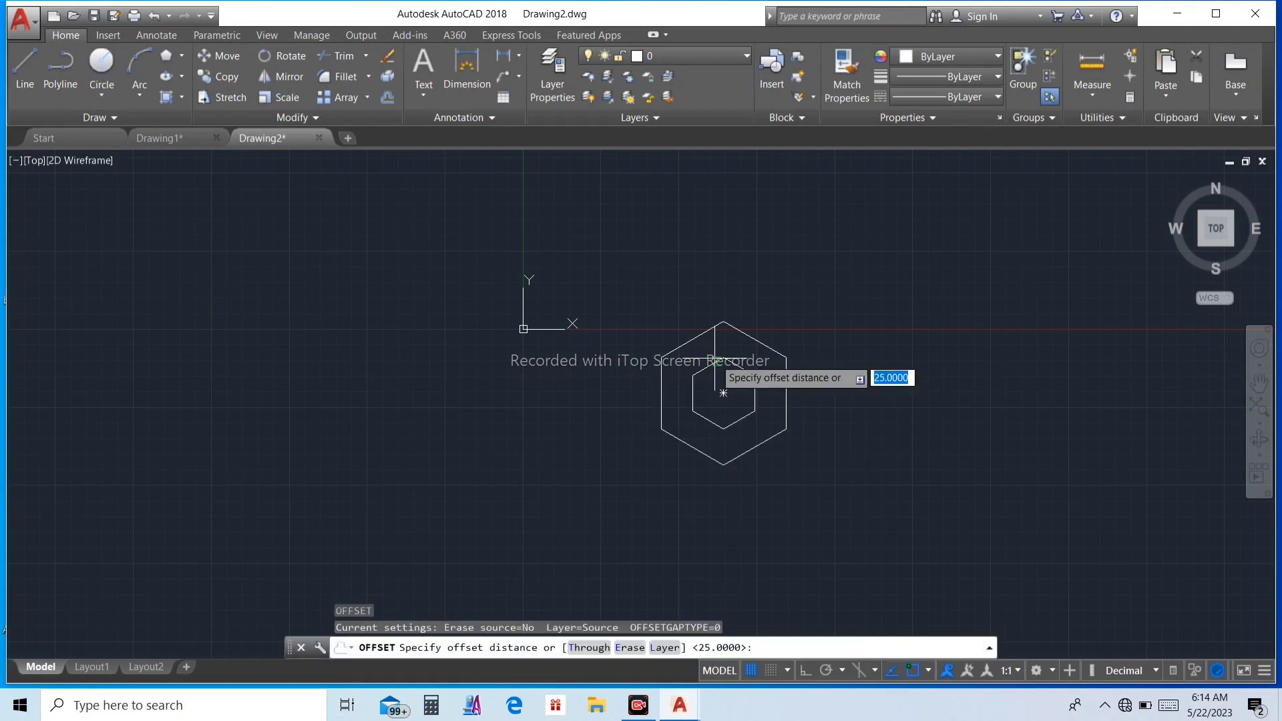
pyautogui.write('3')
pyautogui.press('Return')
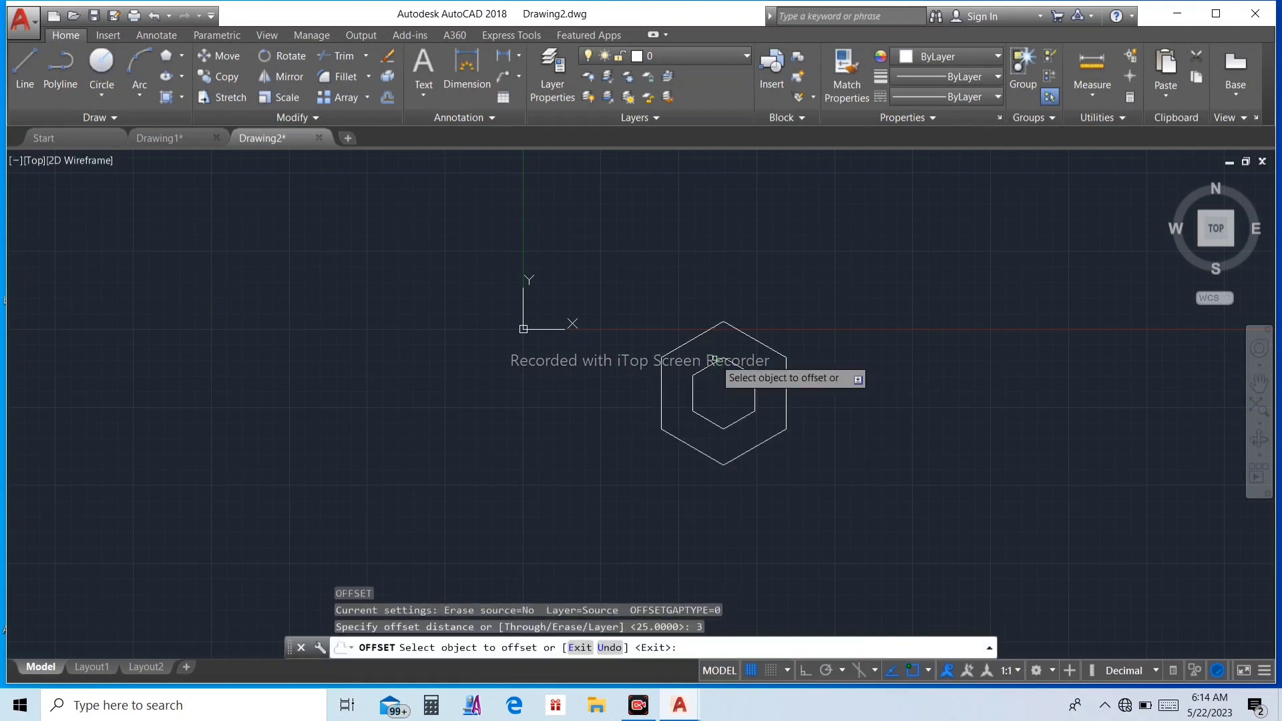
pyautogui.scroll(2, 781, 351)
pyautogui.click(781, 352)
pyautogui.click(853, 346)
pyautogui.click(780, 359)
pyautogui.click(761, 378)
# Step: Offset the small inner hexagon by the same 3 units outward and inward
pyautogui.click(727, 382)
pyautogui.click(757, 374)
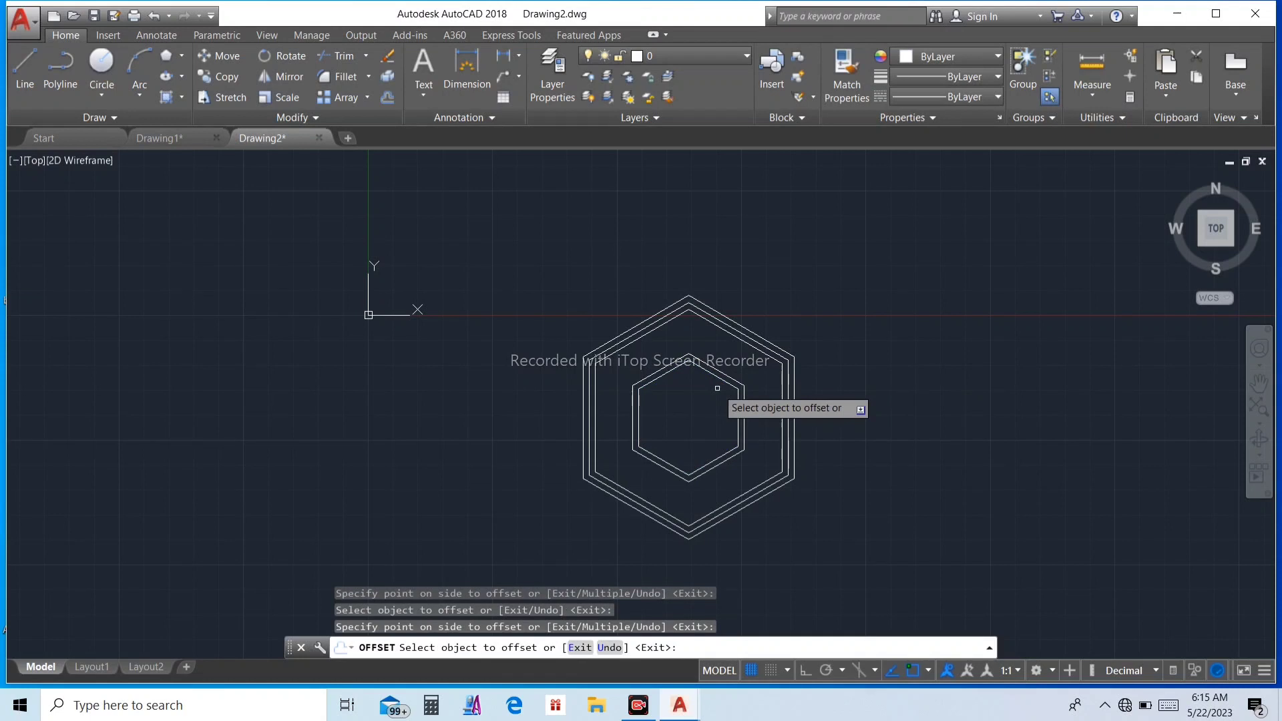
pyautogui.scroll(5, 746, 384)
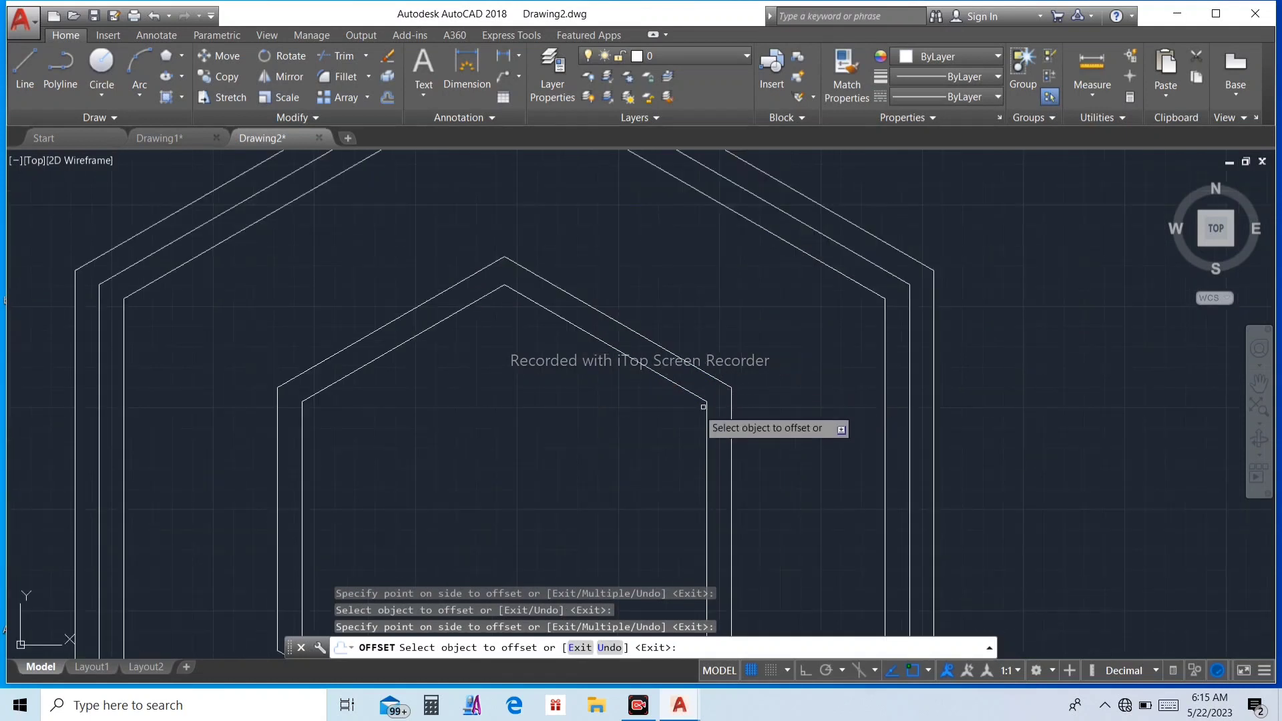
pyautogui.click(692, 388)
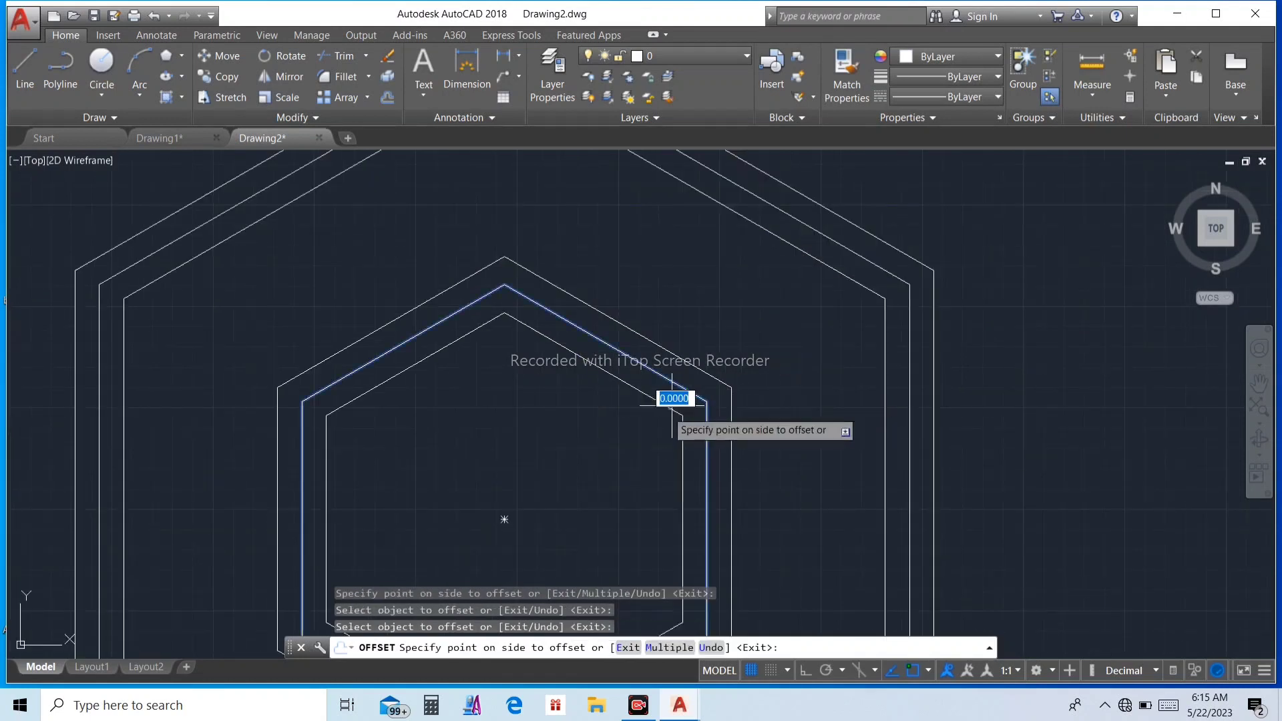
pyautogui.click(638, 438)
pyautogui.press('Escape')
pyautogui.press('Escape')
pyautogui.press('Escape')
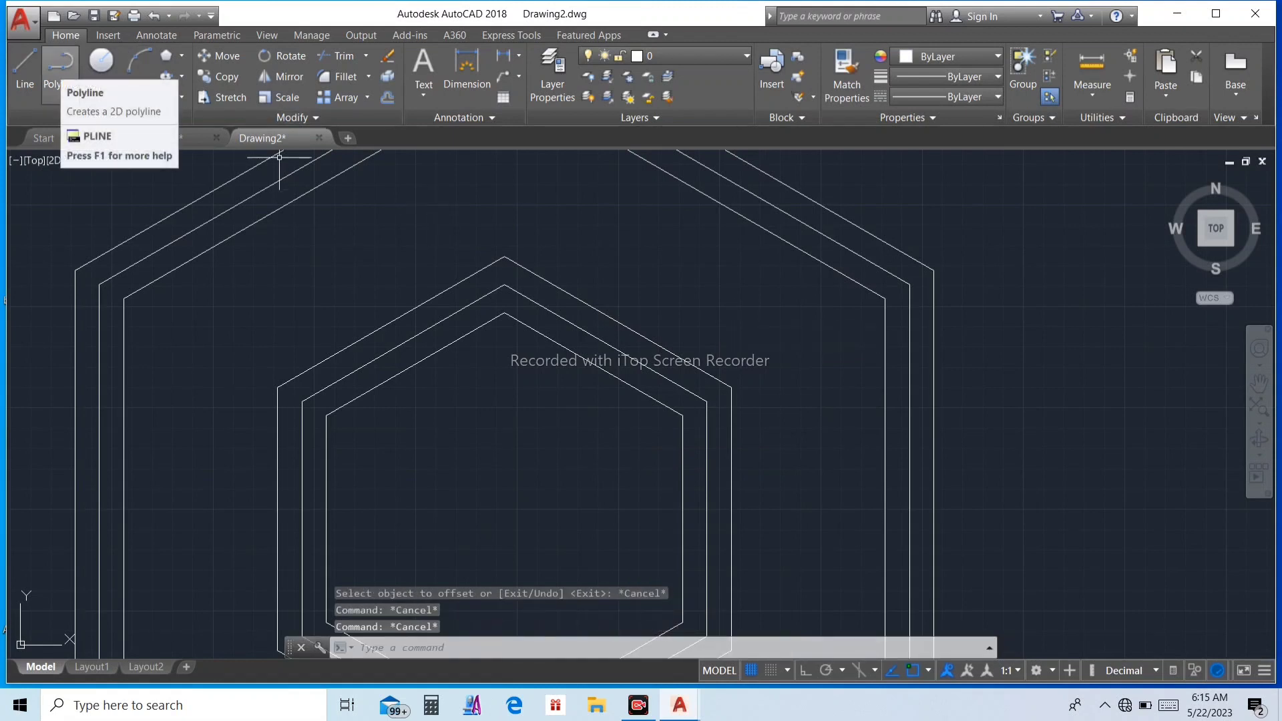
# Step: Draw a line from the midpoint of the middle outer hexagon's upper-left side down to the middle inner hexagon's upper-left vertex
pyautogui.click(24, 66)
pyautogui.scroll(-3, 461, 227)
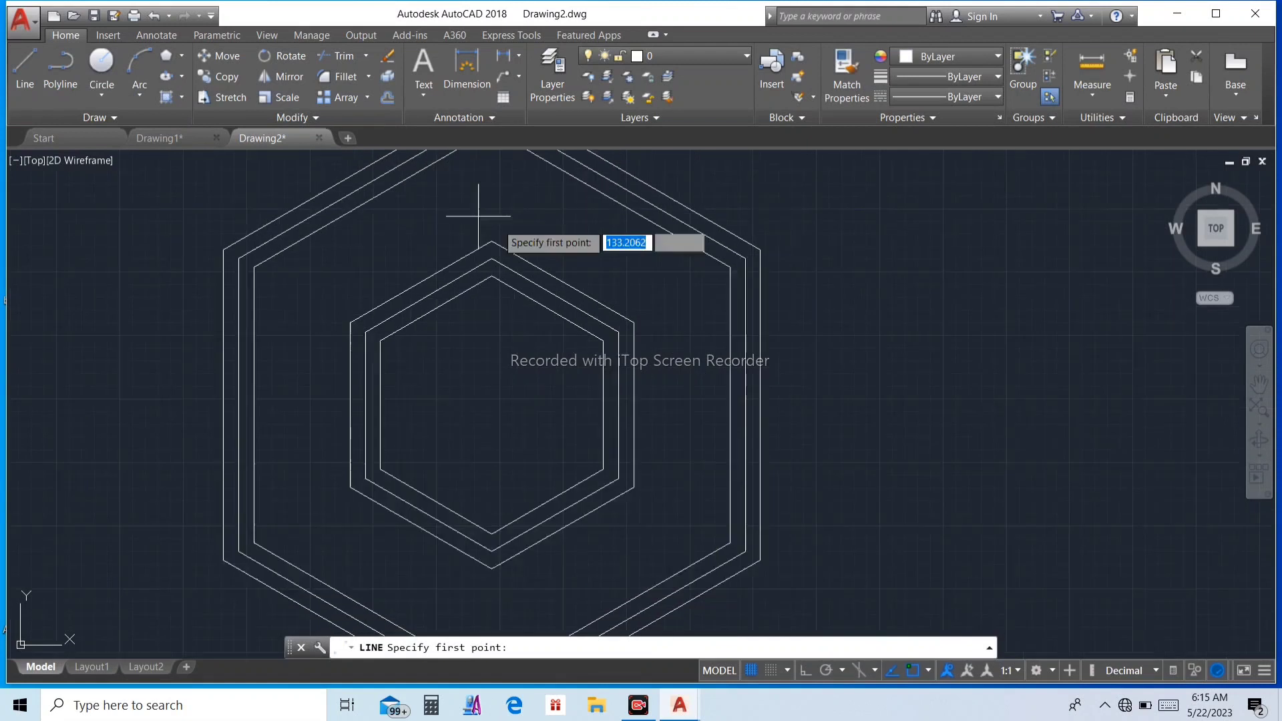
pyautogui.scroll(-2, 450, 230)
pyautogui.moveTo(435, 221); pyautogui.dragTo(429, 188, button='middle')
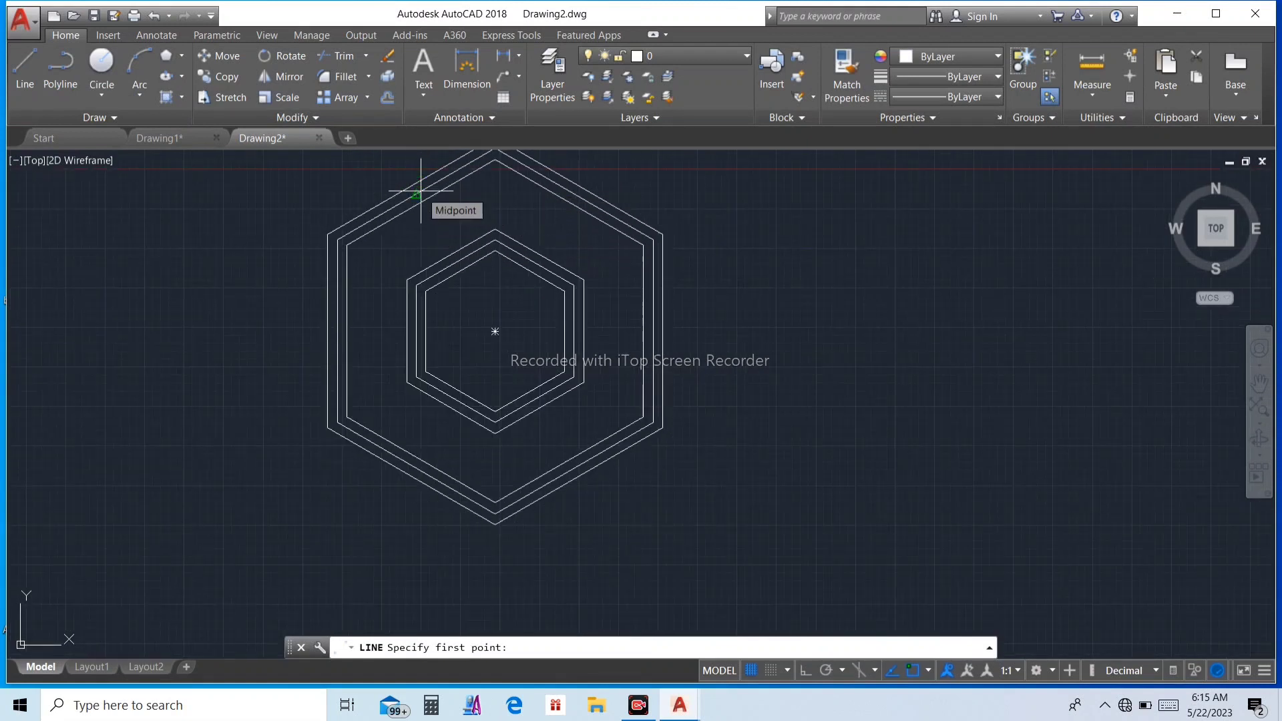
pyautogui.scroll(4, 421, 191)
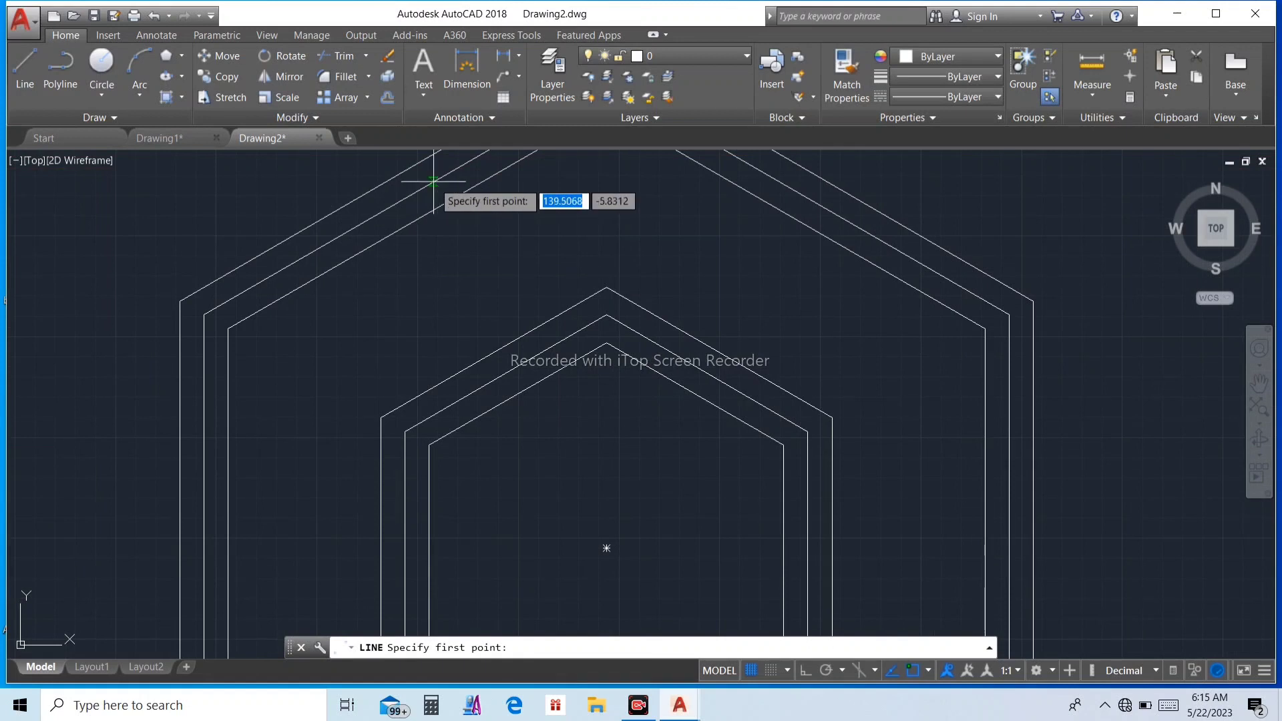
pyautogui.scroll(-4, 431, 199)
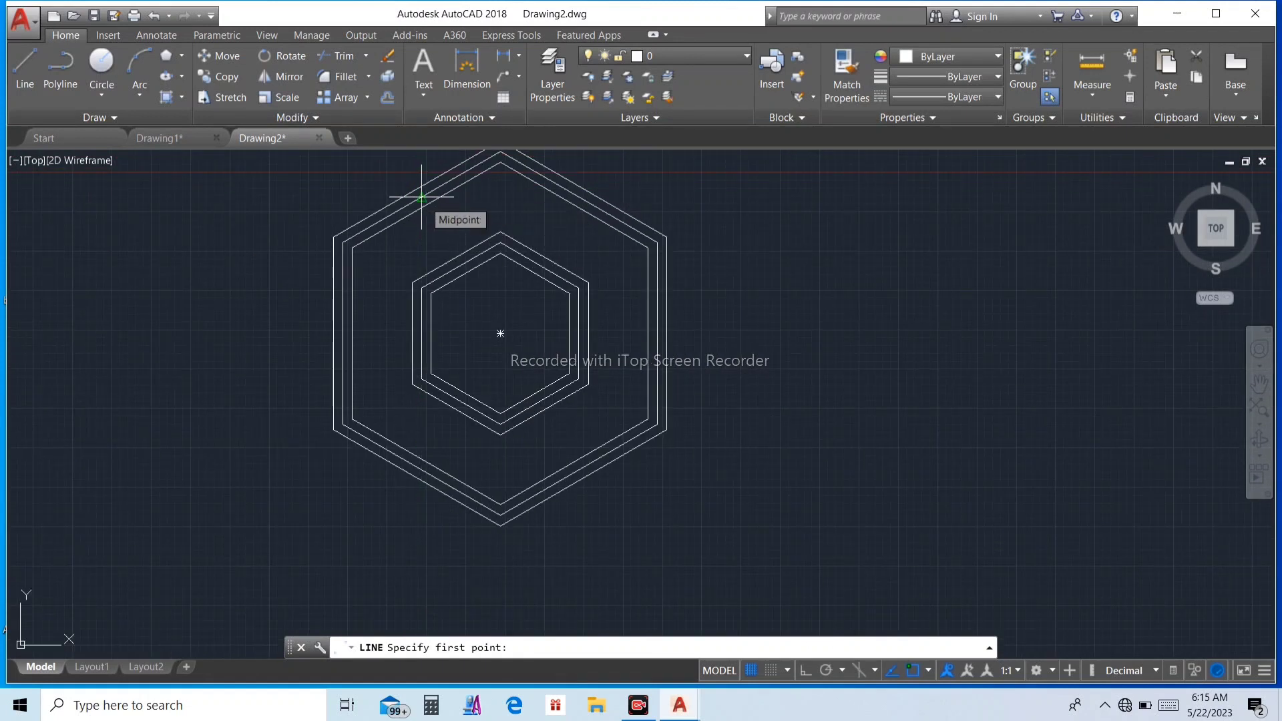
pyautogui.click(421, 197)
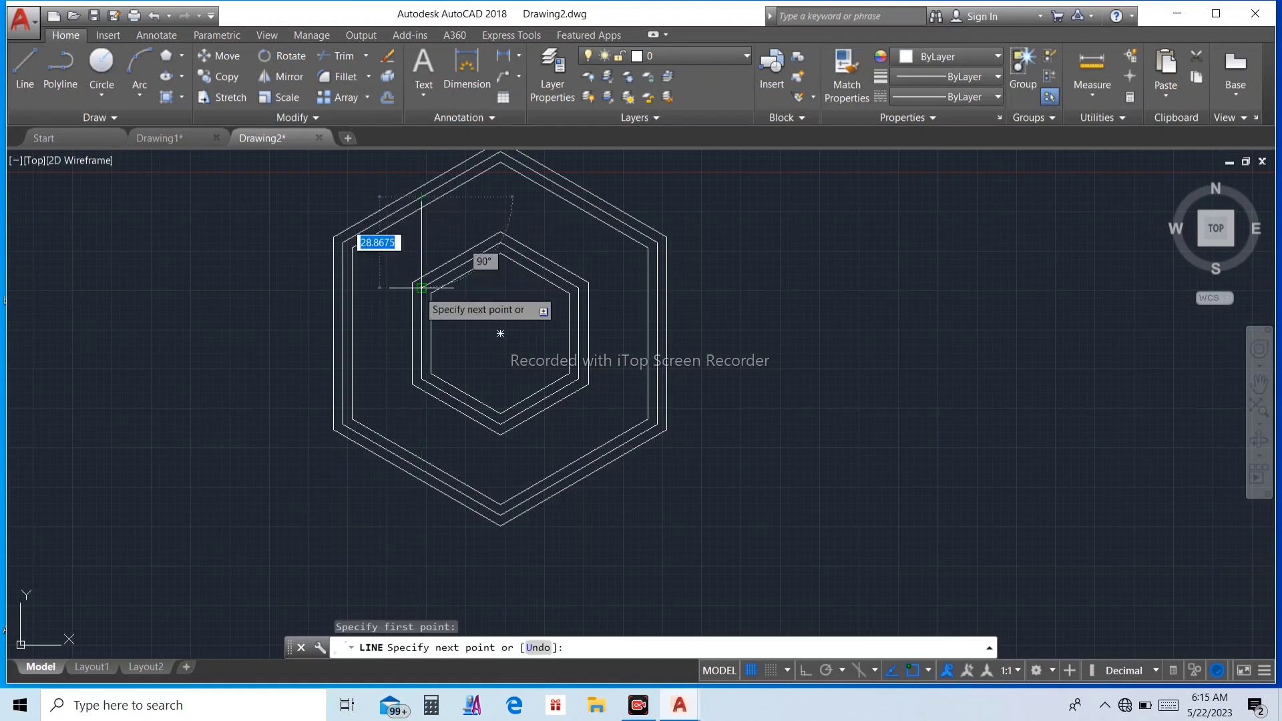
pyautogui.scroll(2, 421, 287)
pyautogui.scroll(3, 421, 287)
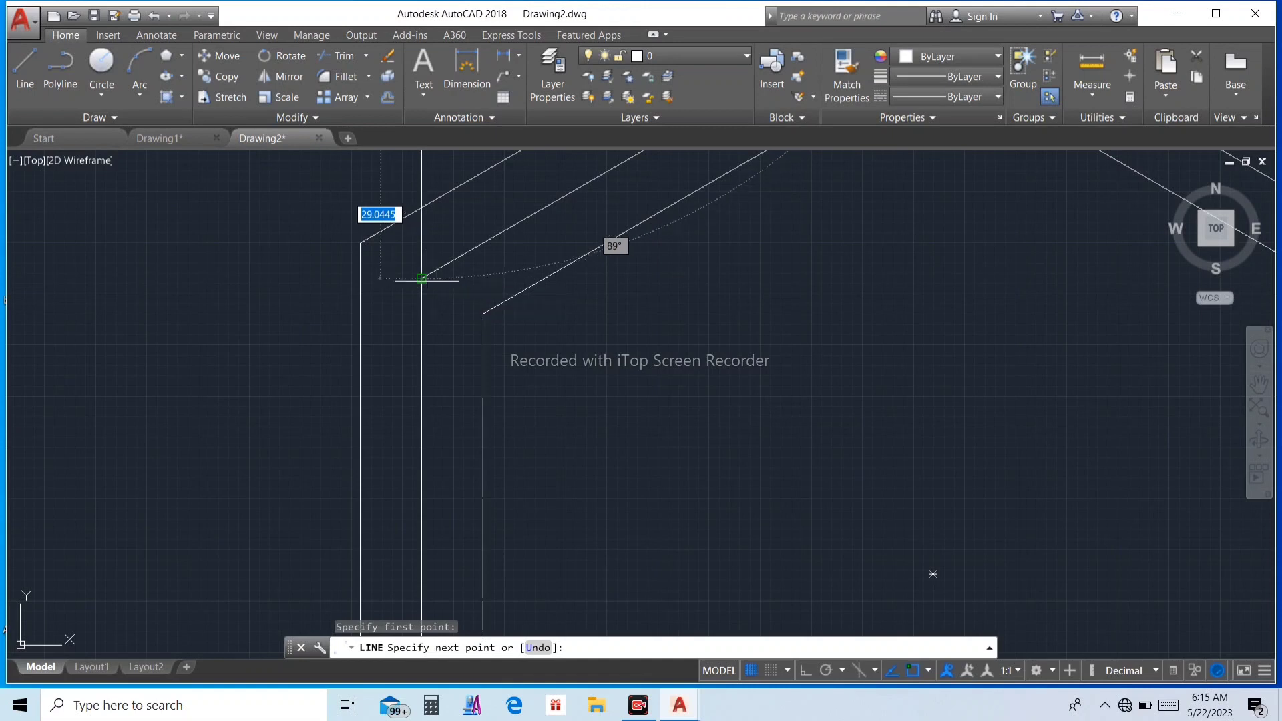
pyautogui.scroll(-2, 421, 279)
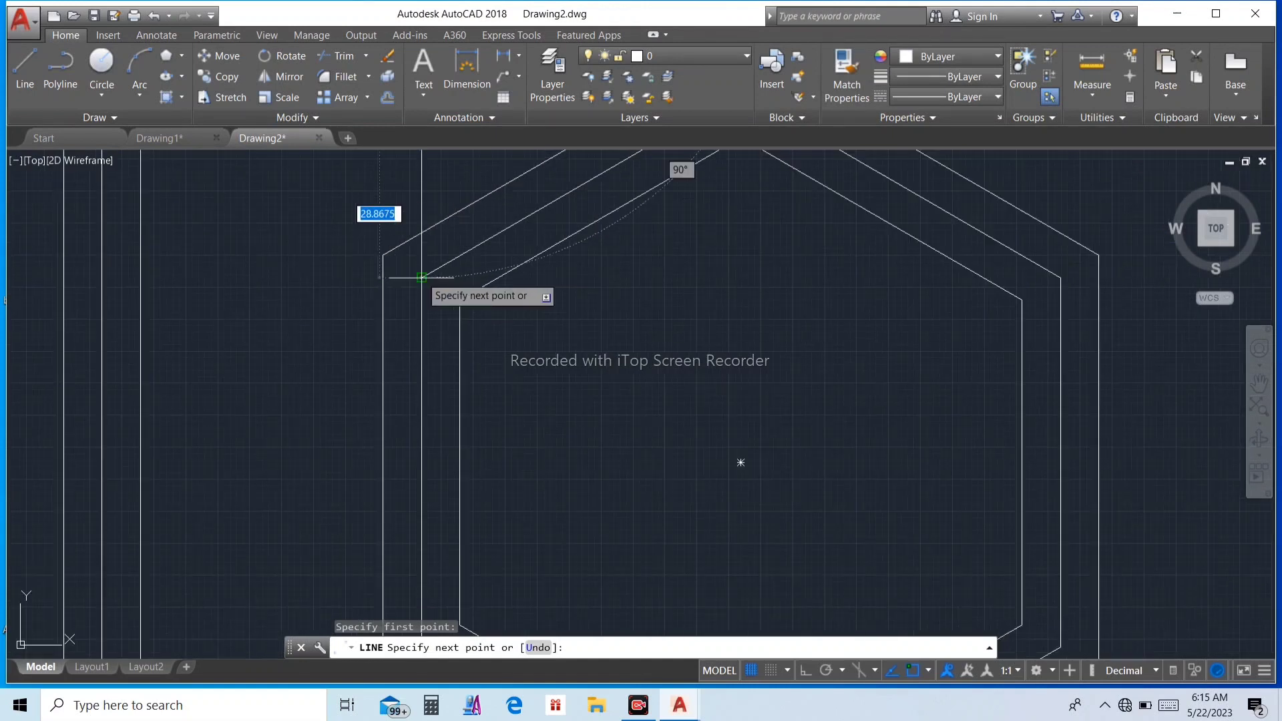
pyautogui.click(421, 278)
pyautogui.scroll(-3, 422, 277)
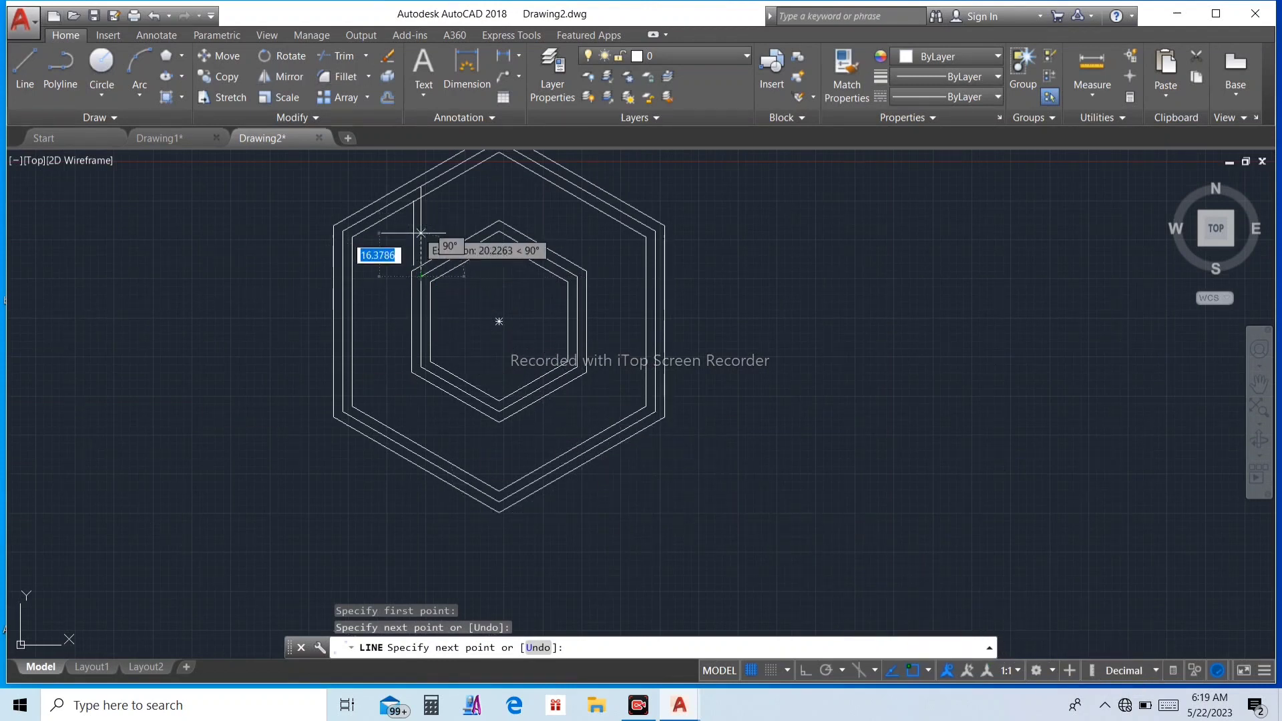
# Step: Continue the line to the midpoint of the middle outer hexagon's left side and down to that hexagon's lower-left vertex
pyautogui.scroll(3, 413, 256)
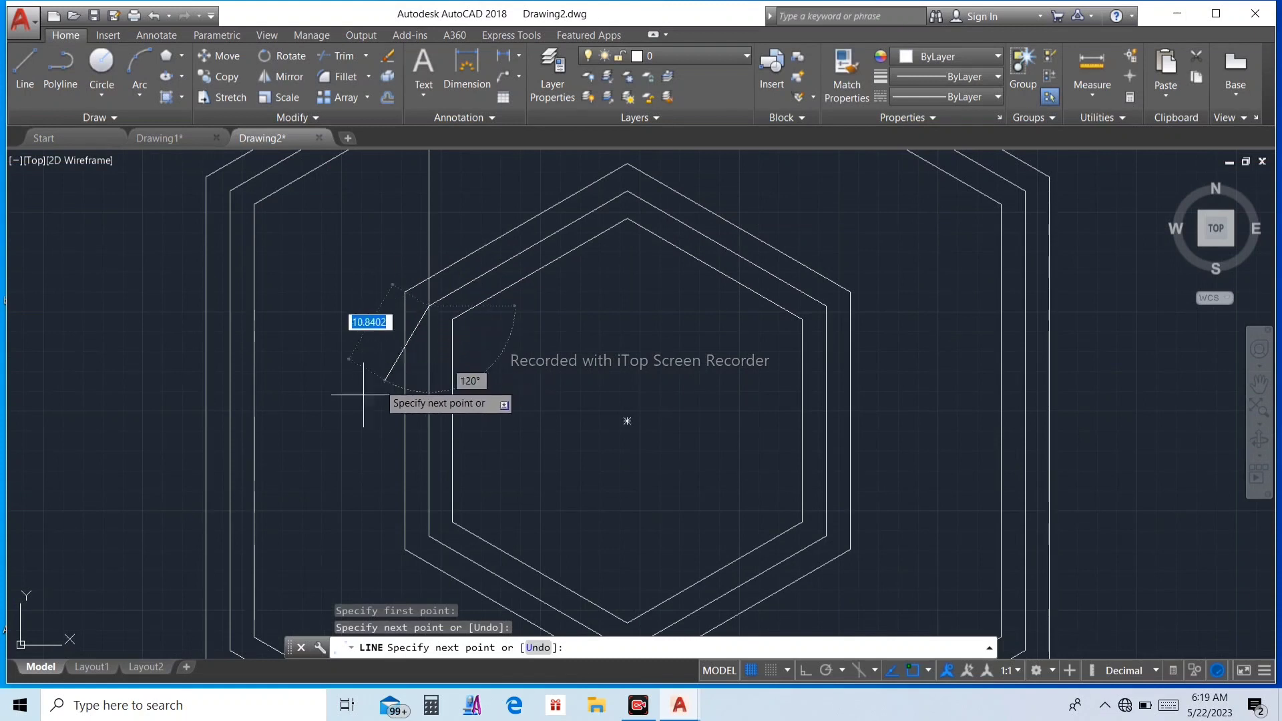
pyautogui.click(230, 421)
pyautogui.scroll(-2, 230, 427)
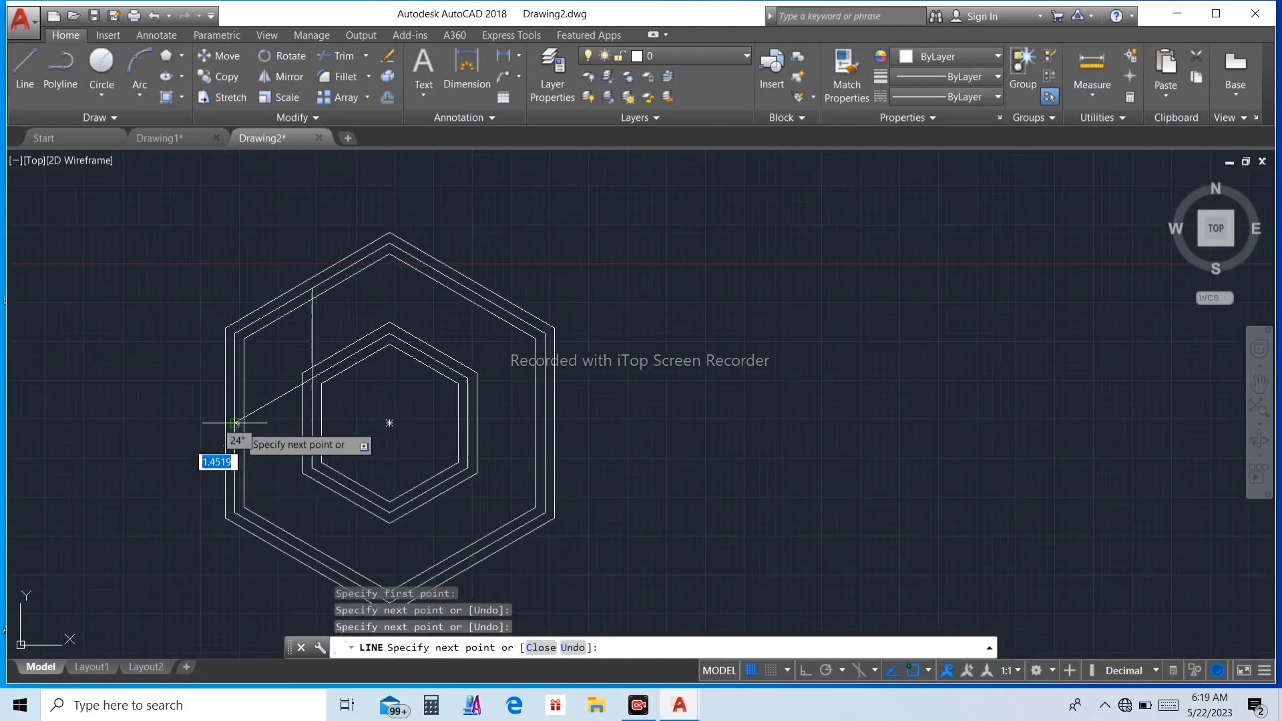
pyautogui.scroll(1, 230, 501)
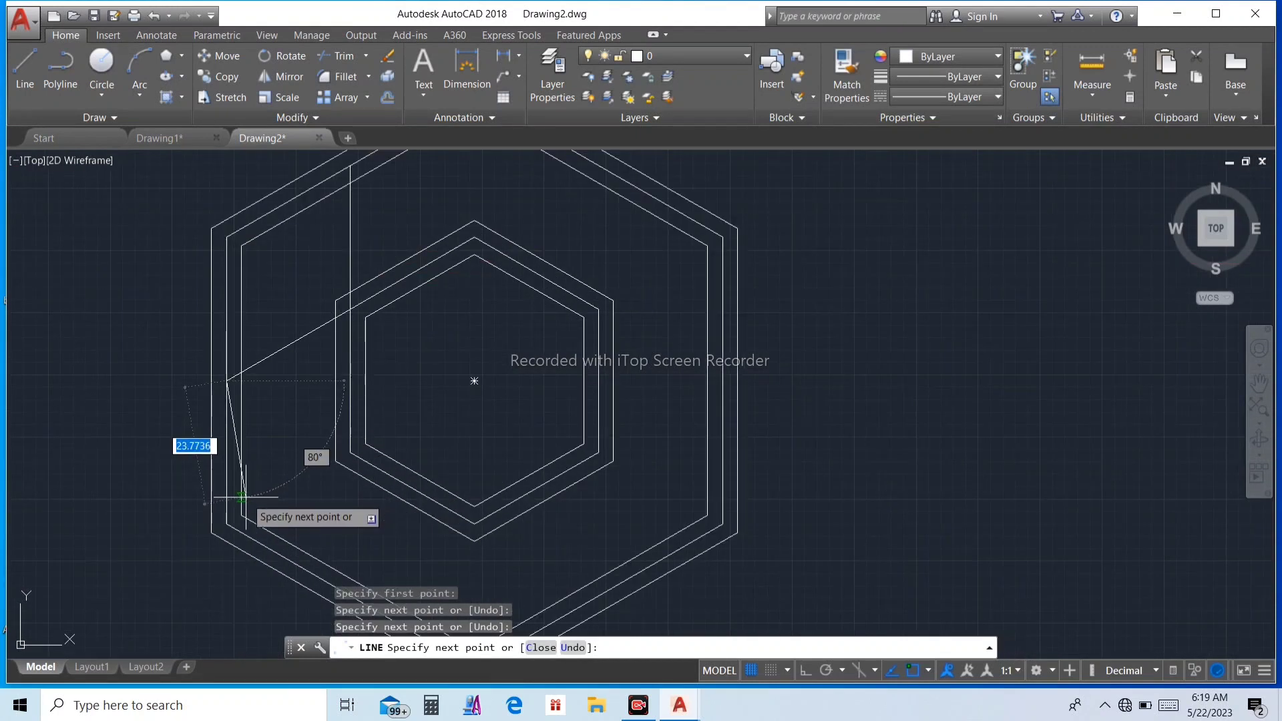
pyautogui.scroll(2, 240, 520)
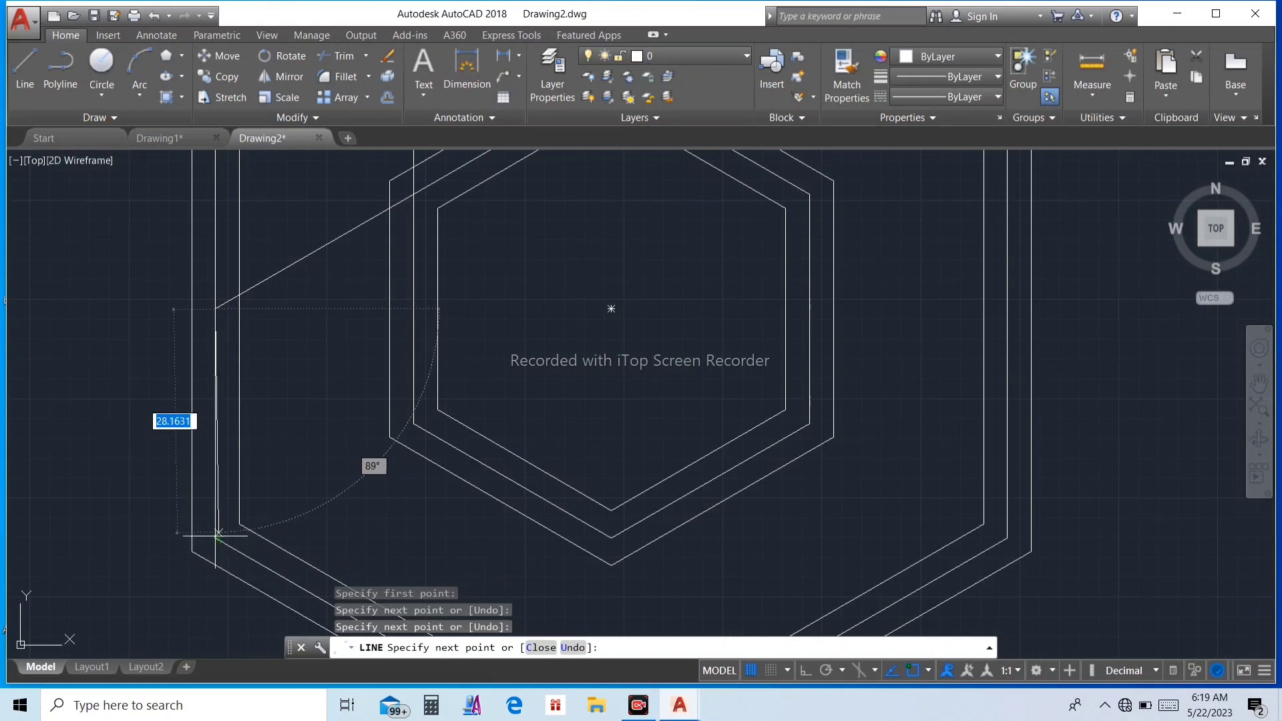
pyautogui.click(215, 537)
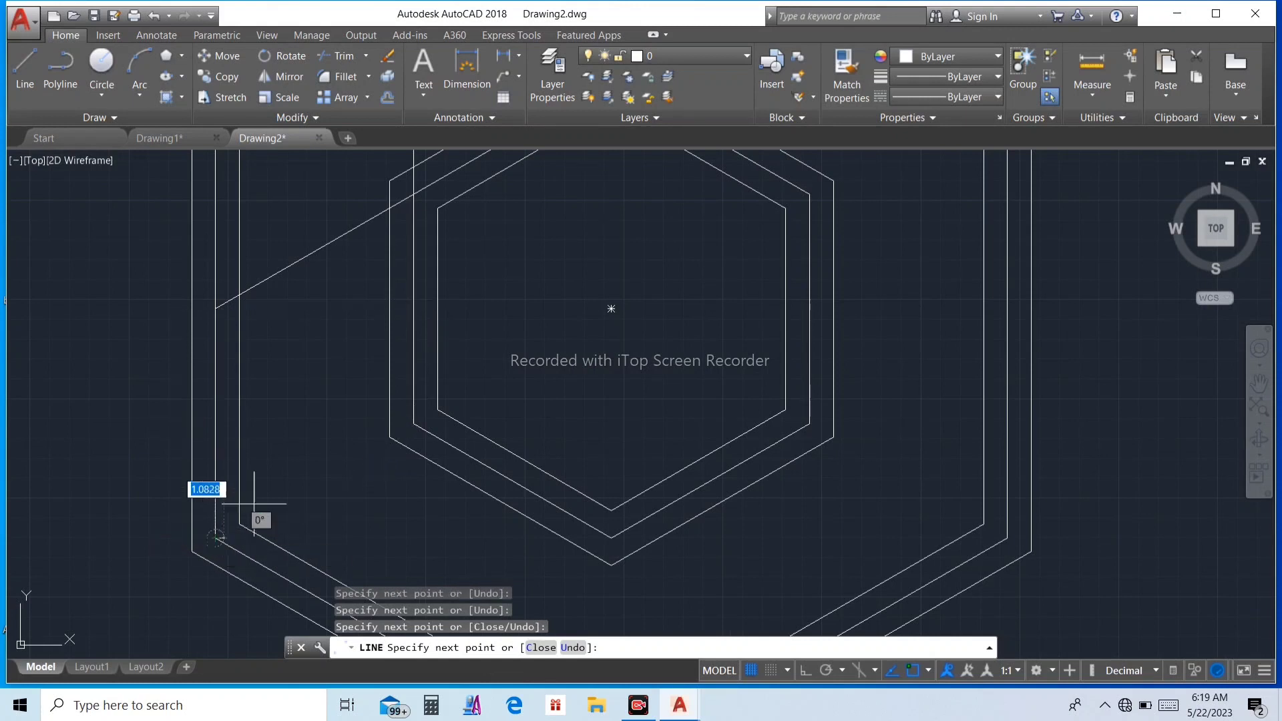
# Step: Continue the line through the middle inner hexagon's lower-left and bottom vertices, ending at the midpoint of the middle outer hexagon's lower-left side
pyautogui.click(413, 423)
pyautogui.scroll(-3, 414, 424)
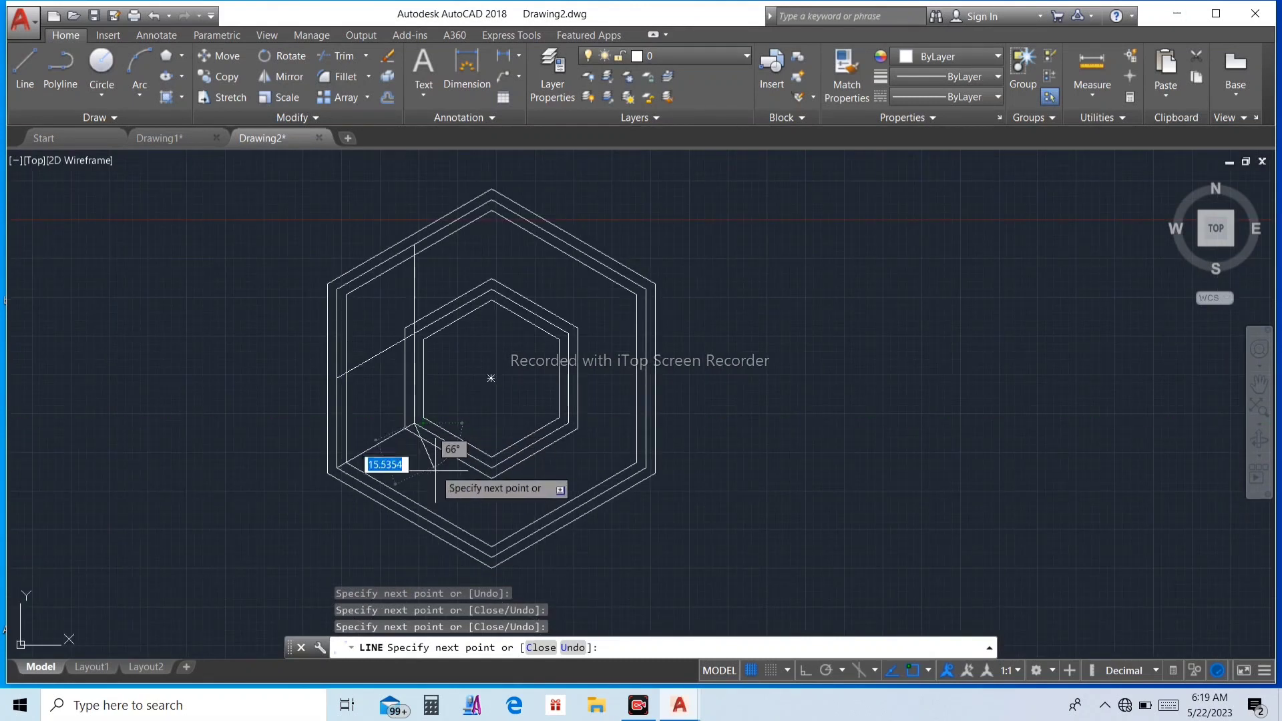
pyautogui.scroll(2, 438, 473)
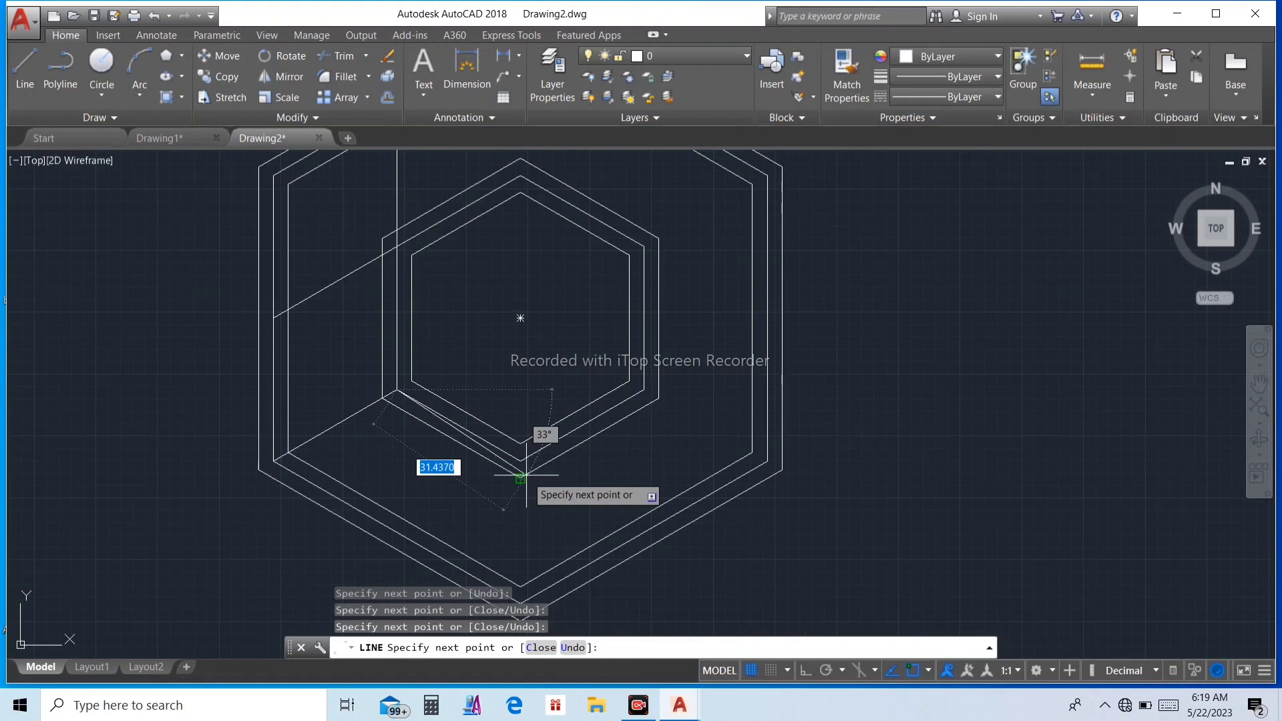
pyautogui.scroll(2, 526, 464)
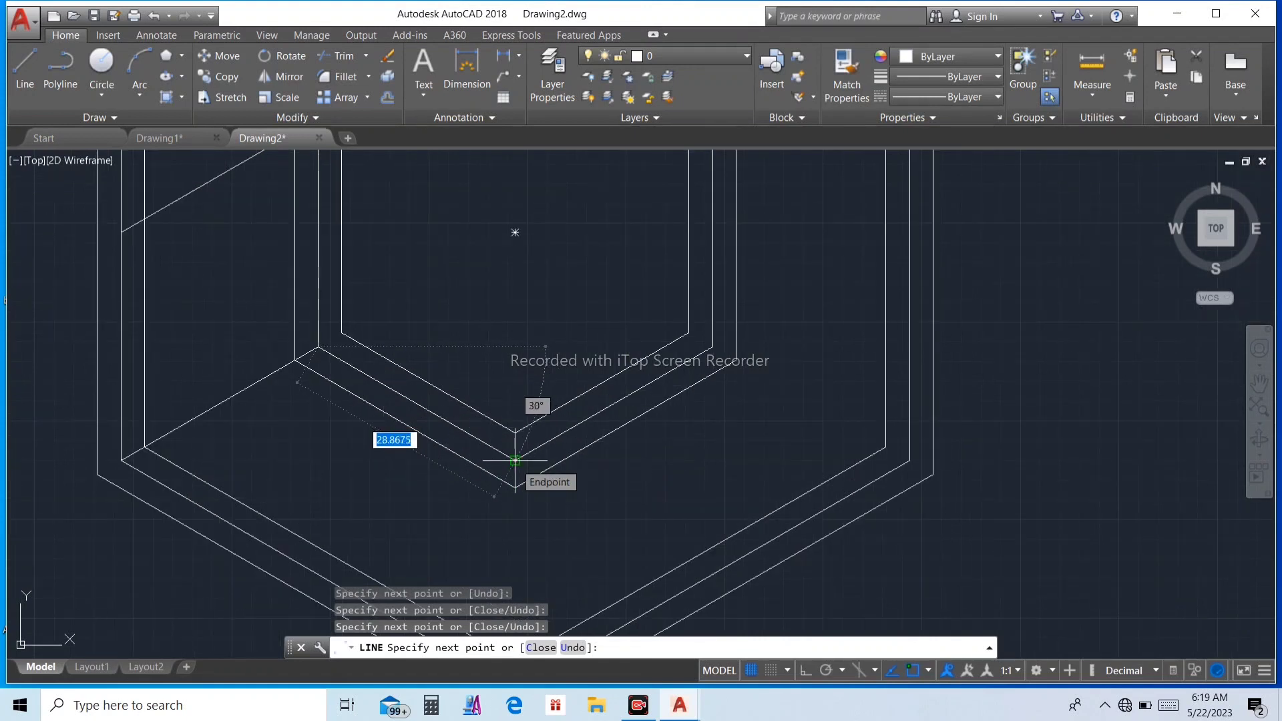
pyautogui.scroll(-2, 515, 460)
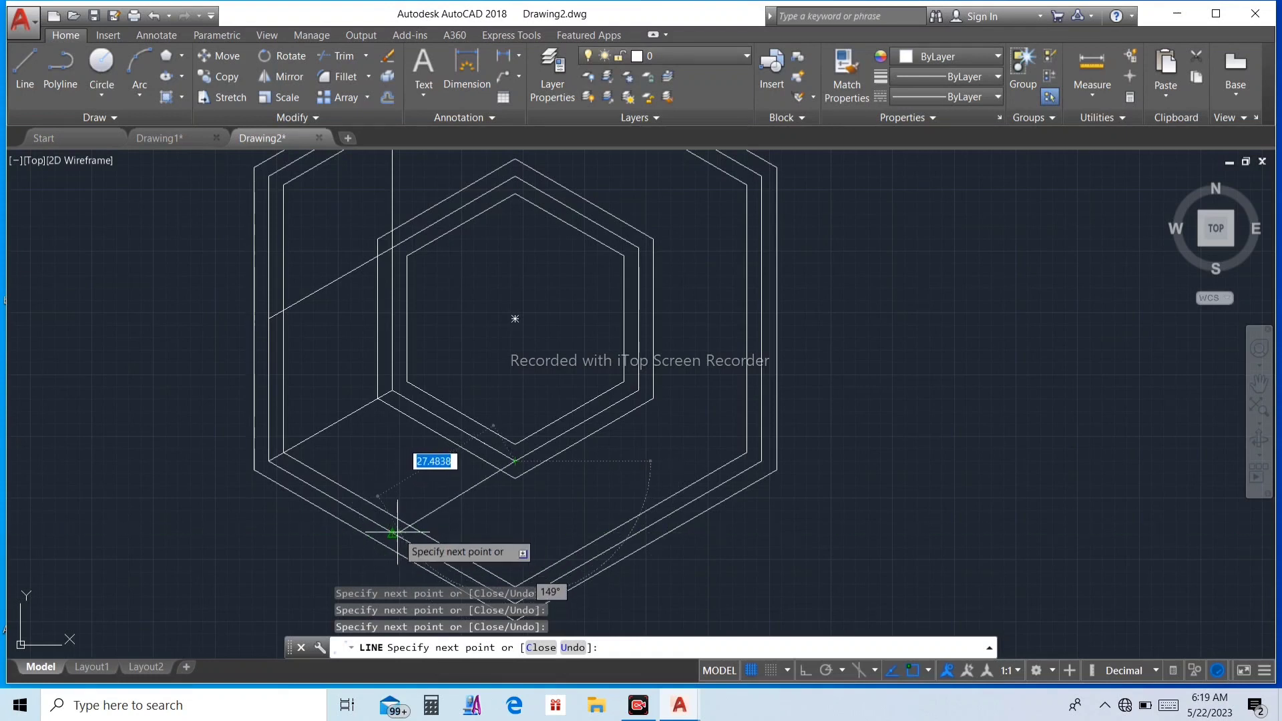
pyautogui.scroll(3, 394, 532)
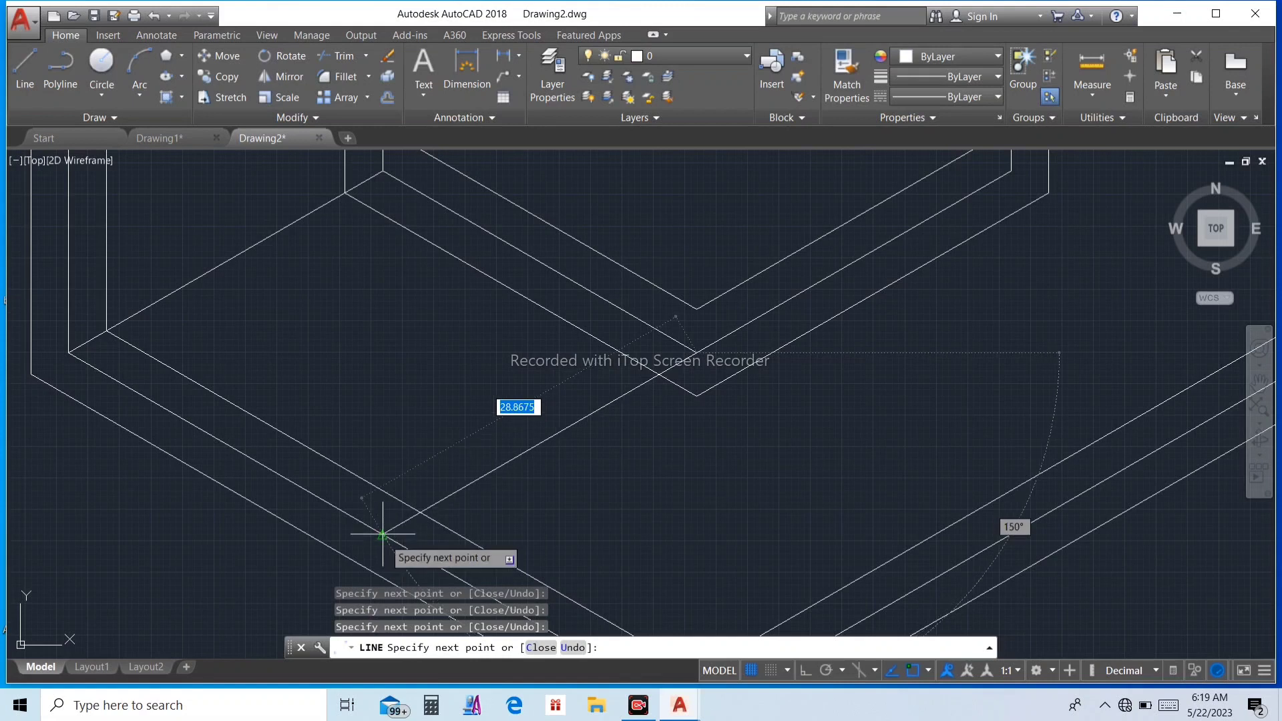
pyautogui.click(383, 534)
pyautogui.scroll(-2, 397, 528)
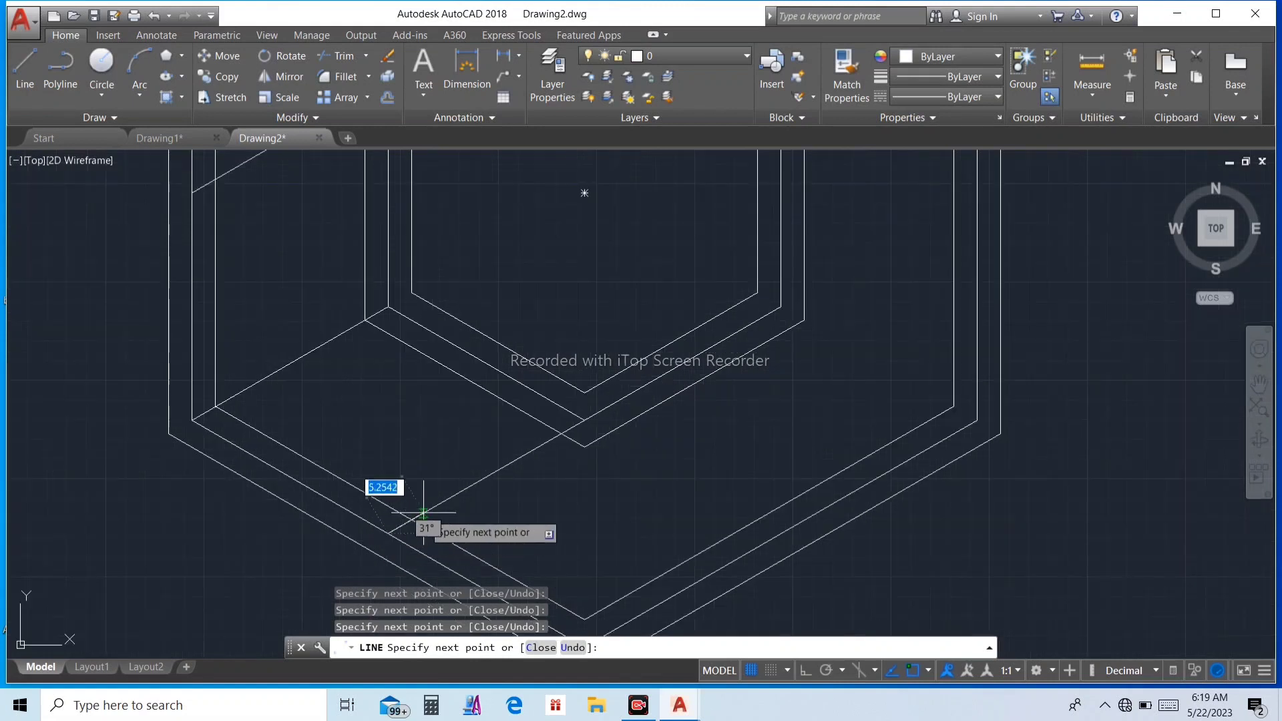
pyautogui.press('Escape')
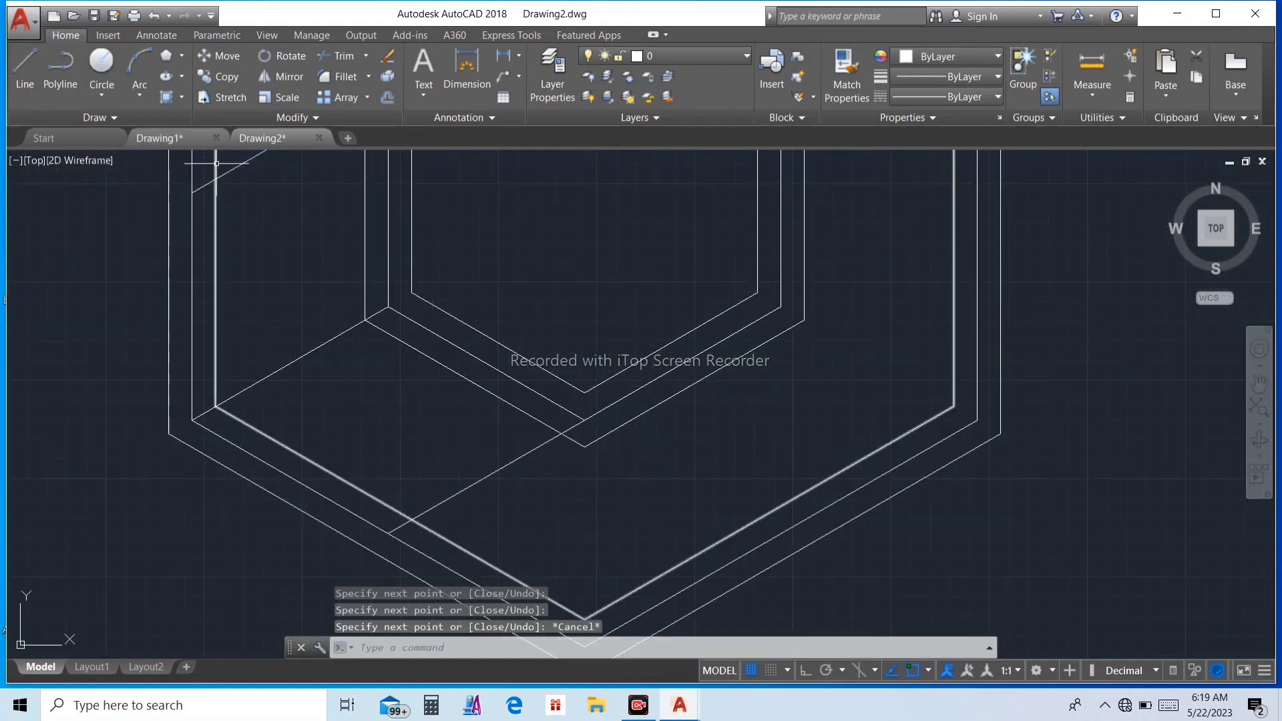
# Step: Draw a line from the middle inner hexagon's bottom vertex to the midpoint of the middle outer hexagon's lower-right side
pyautogui.click(26, 72)
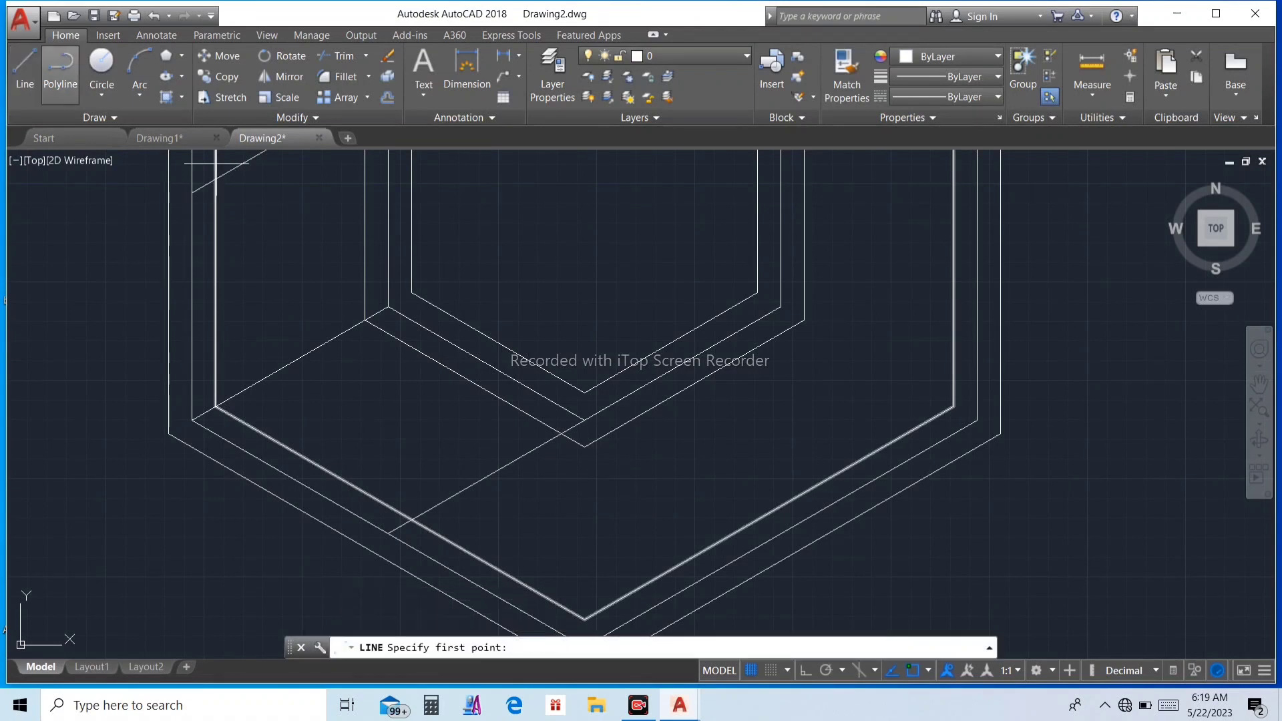
pyautogui.click(584, 421)
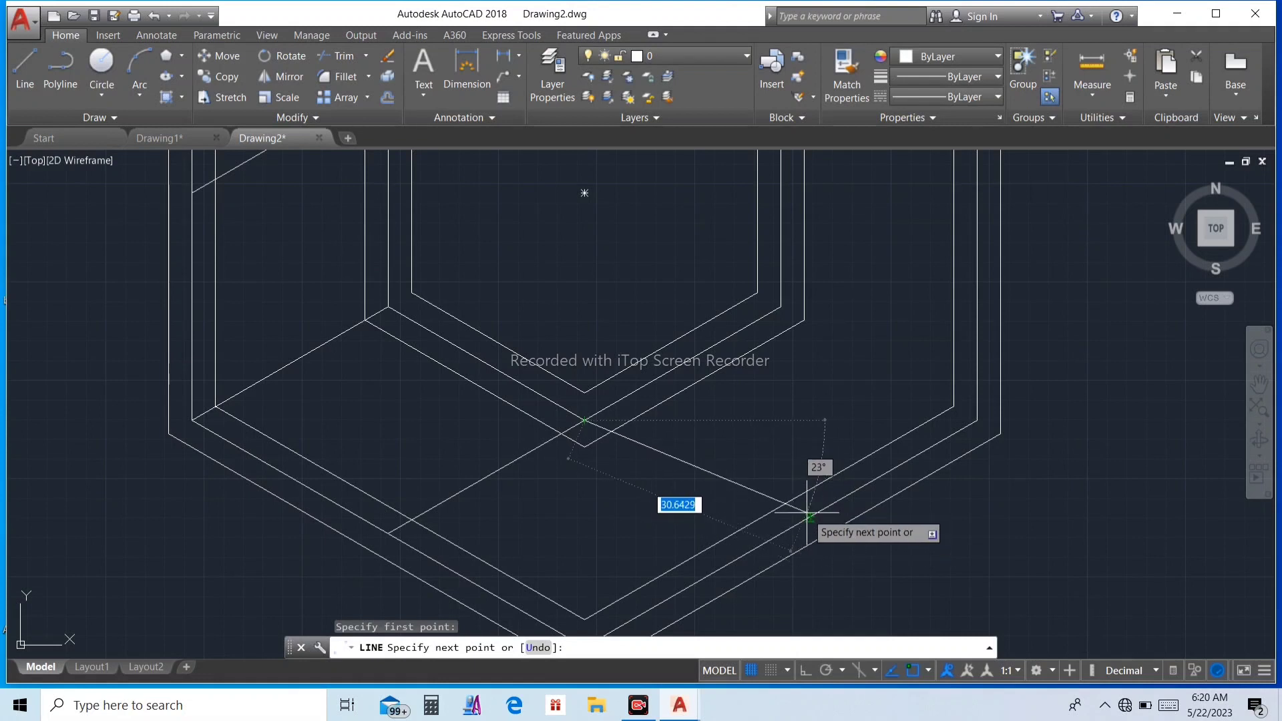
pyautogui.scroll(3, 810, 514)
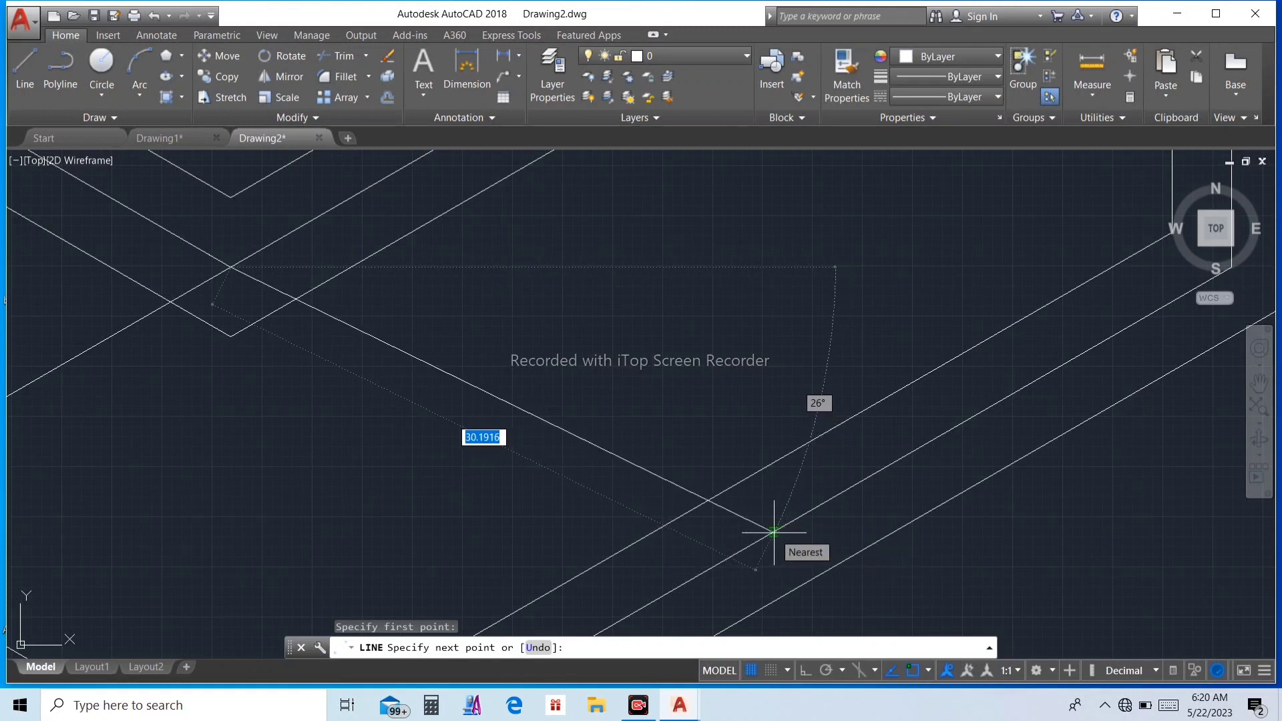
pyautogui.scroll(-3, 774, 532)
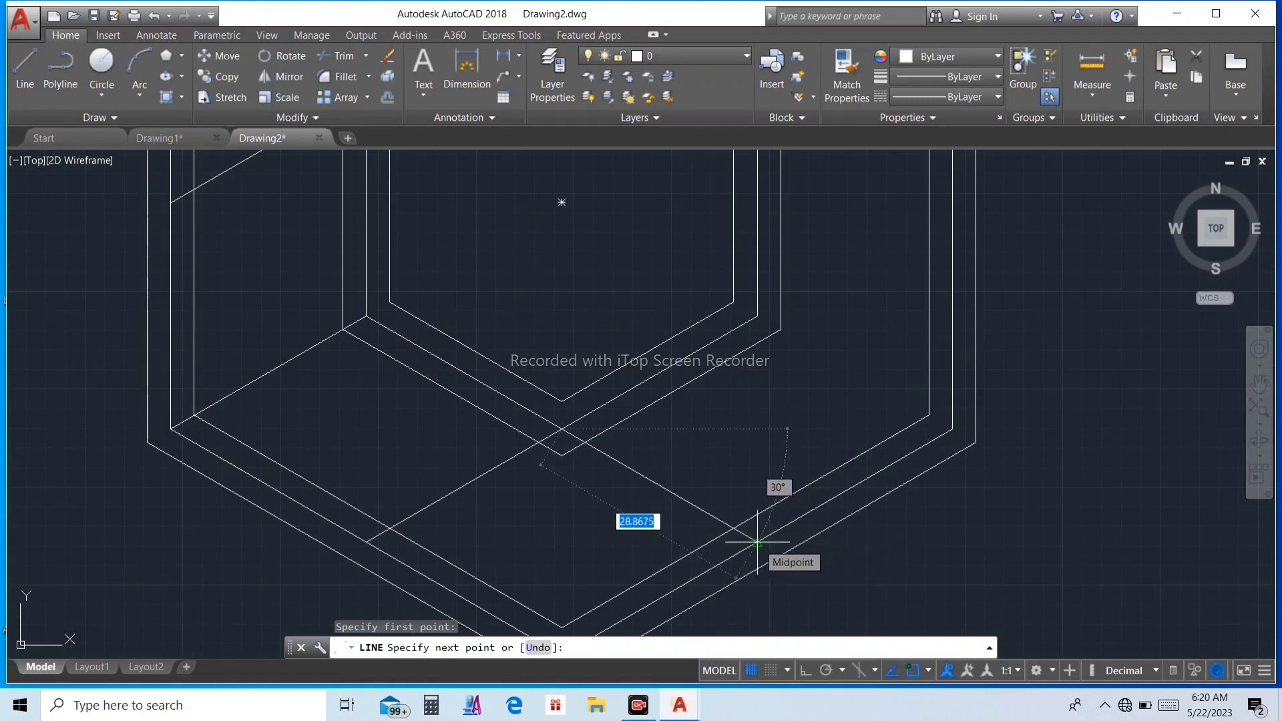
pyautogui.click(757, 542)
pyautogui.scroll(-4, 734, 530)
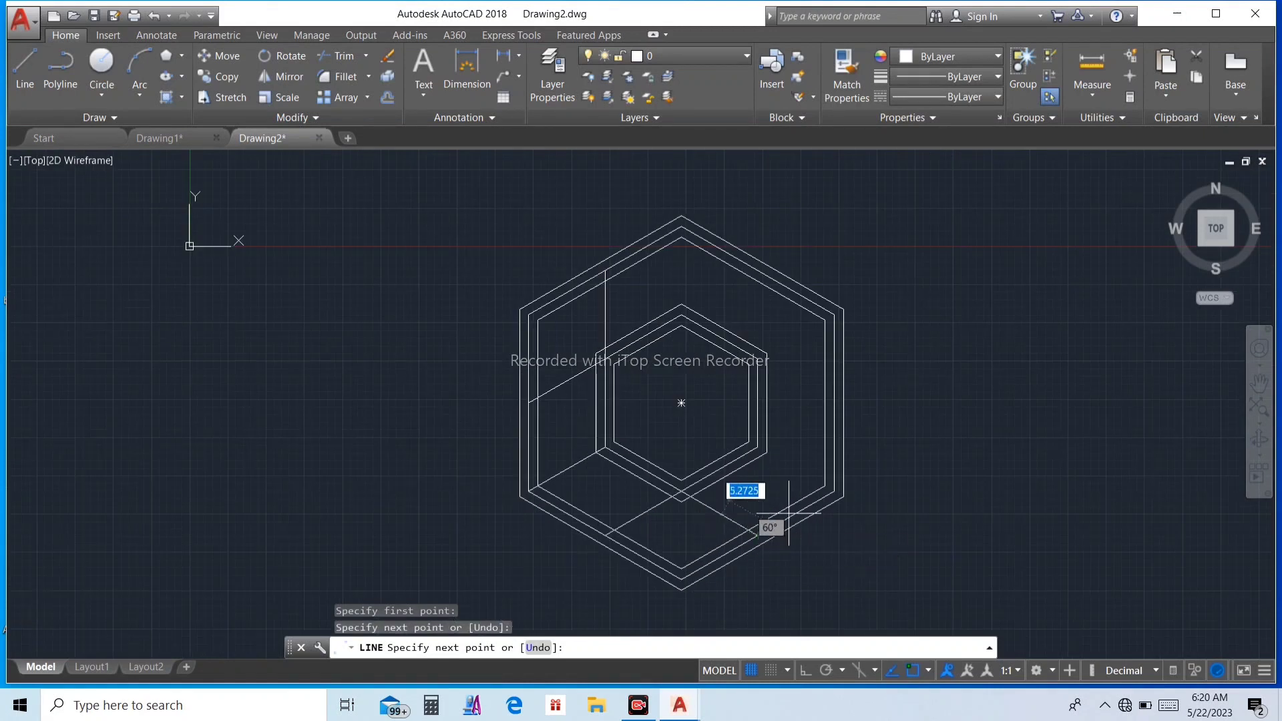
pyautogui.scroll(2, 828, 469)
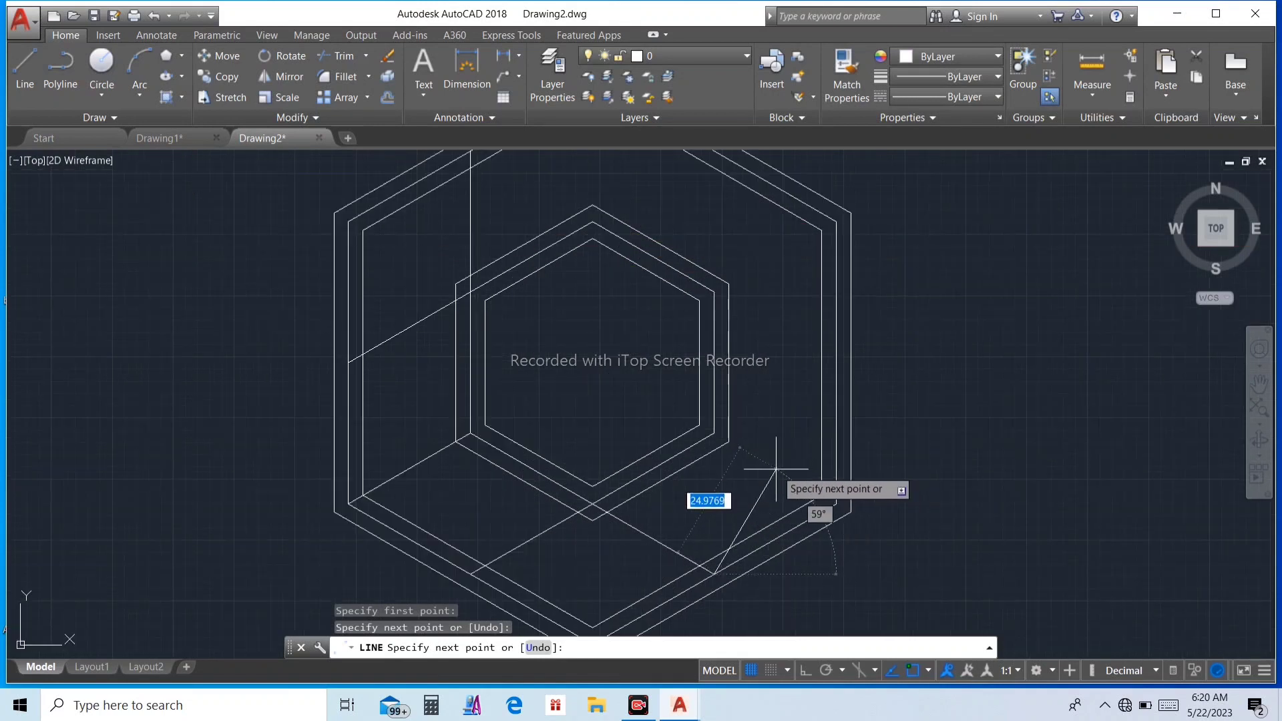
pyautogui.press('Escape')
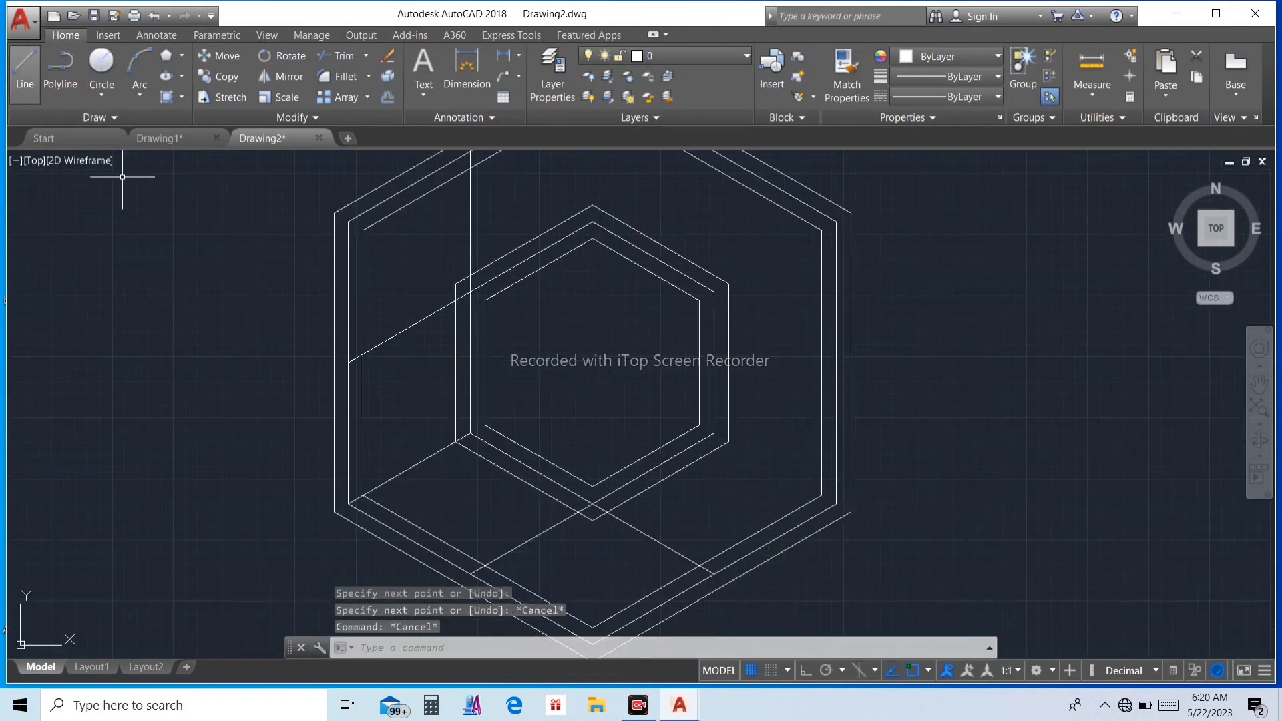
# Step: Draw a line from the middle inner hexagon's upper-right vertex to the midpoint of the middle outer hexagon's right side
pyautogui.click(24, 70)
pyautogui.scroll(1, 741, 264)
pyautogui.scroll(-1, 701, 288)
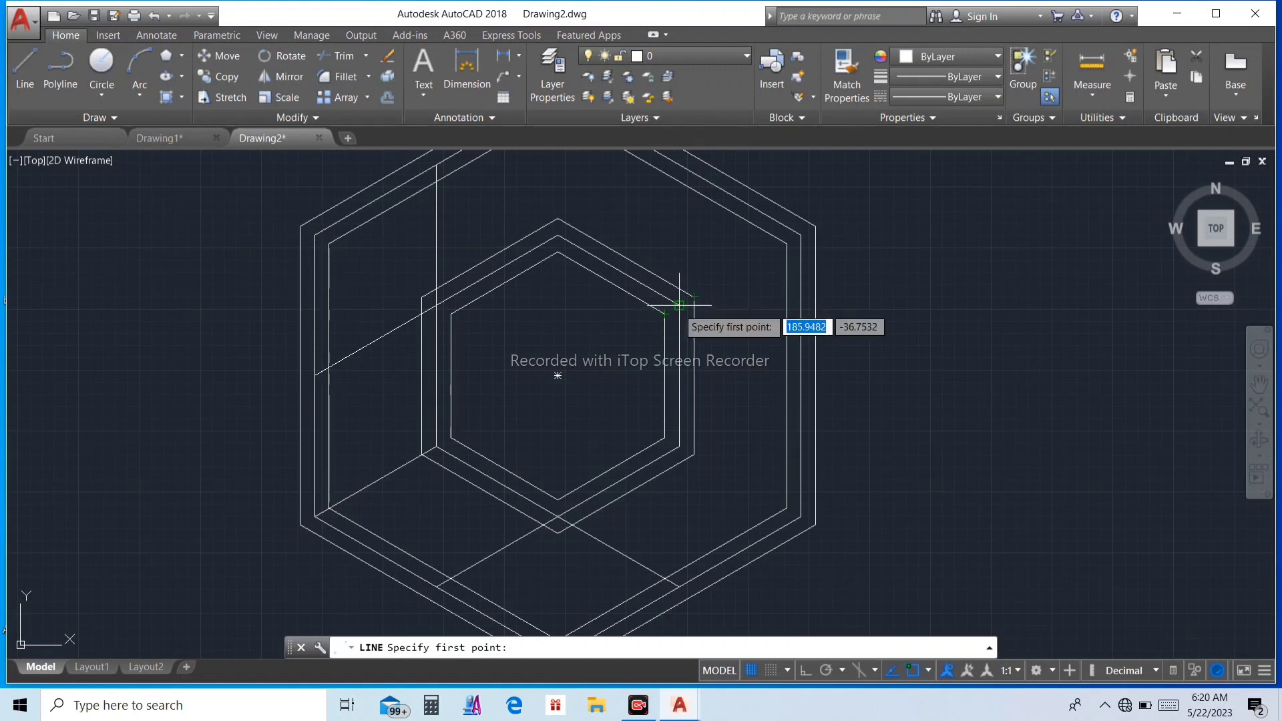
pyautogui.click(679, 306)
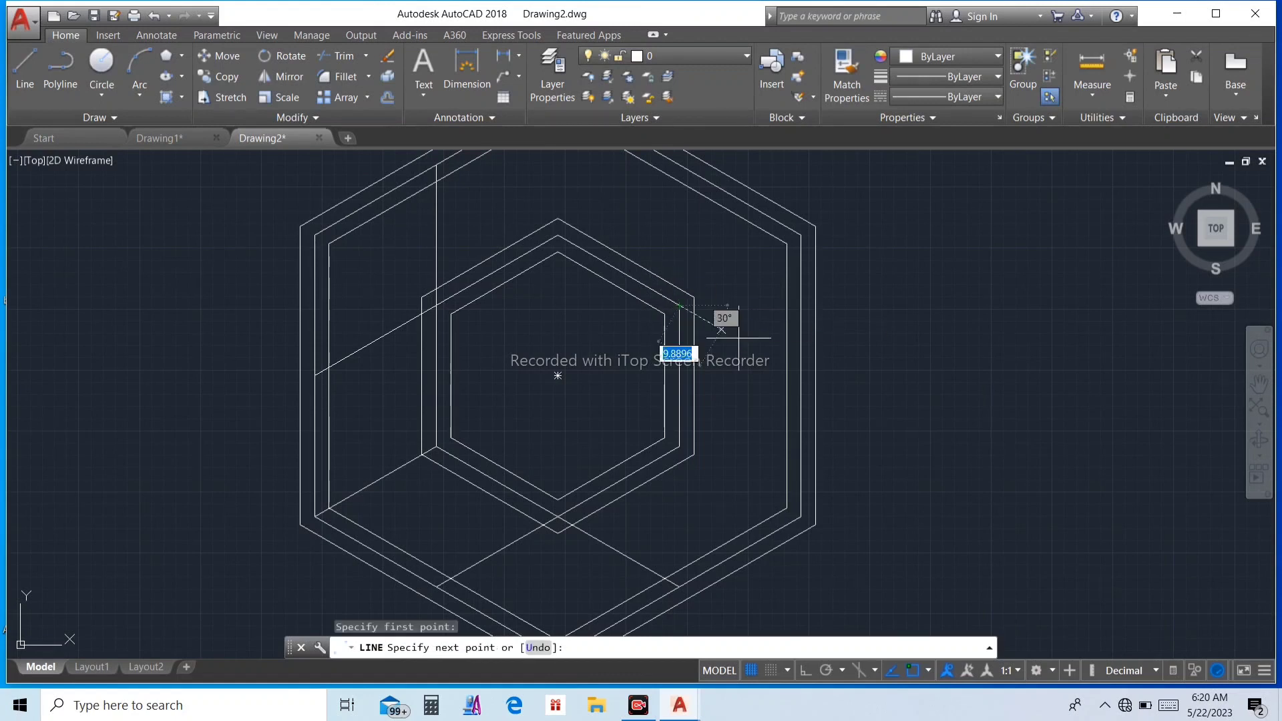
pyautogui.click(801, 375)
pyautogui.click(802, 375)
pyautogui.press('Escape')
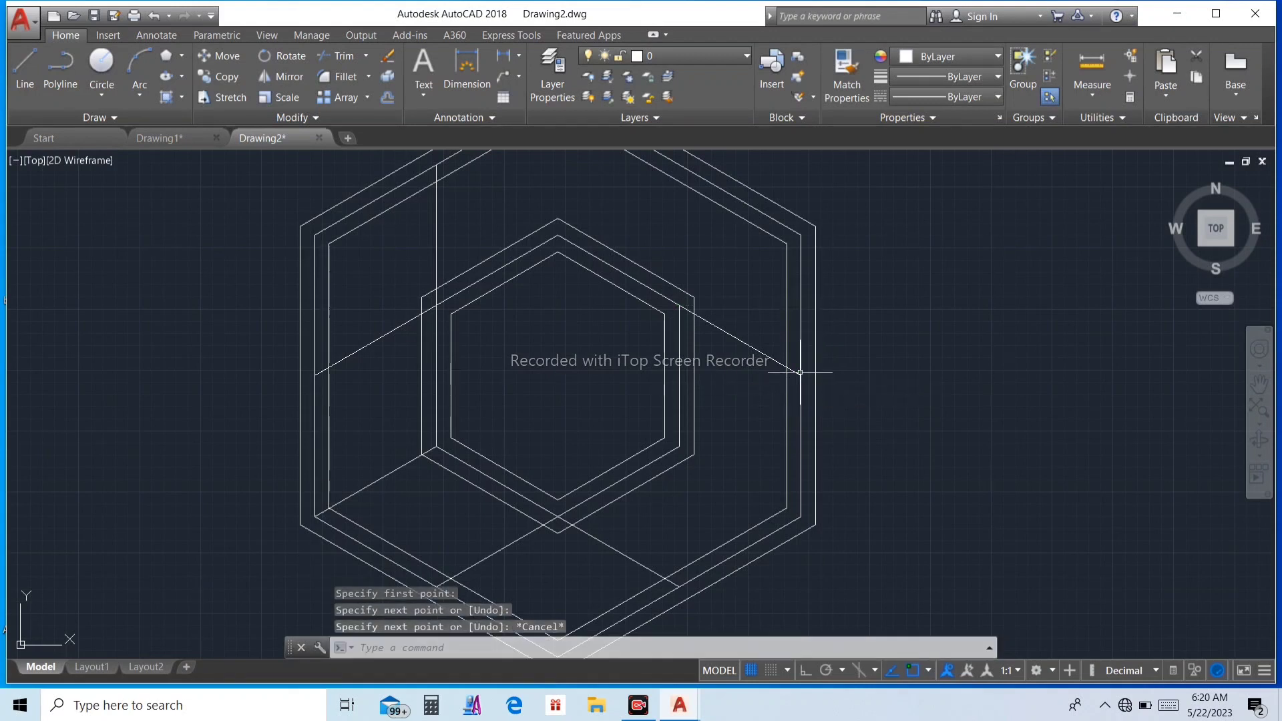
pyautogui.press('Escape')
# Step: Draw a line from the middle inner hexagon's lower-right vertex to the middle outer hexagon's lower-right vertex
pyautogui.click(25, 70)
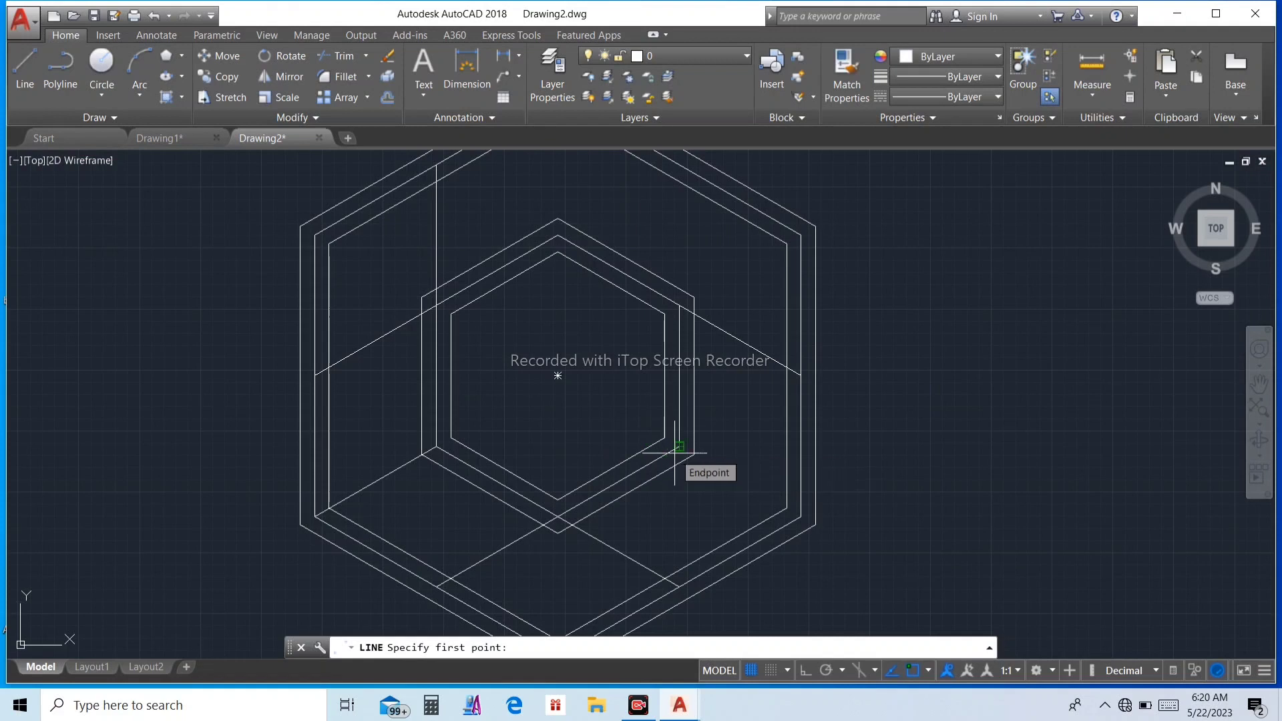
pyautogui.scroll(4, 679, 446)
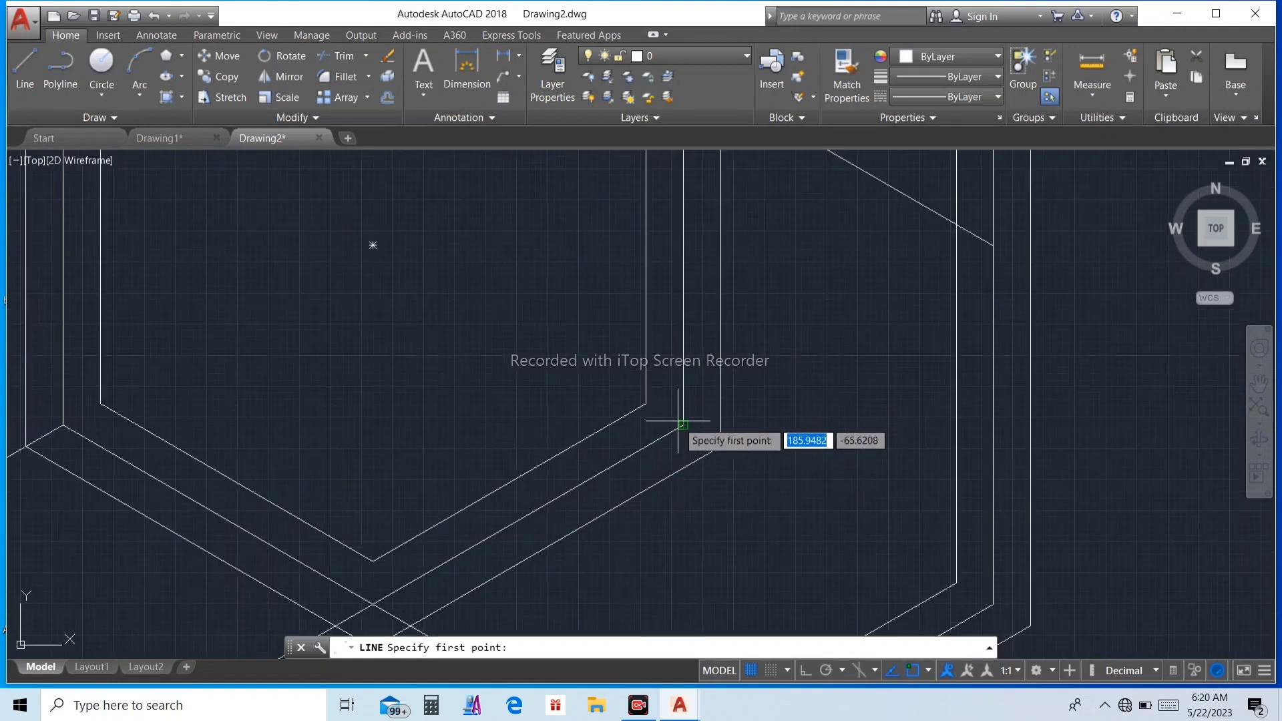
pyautogui.click(682, 424)
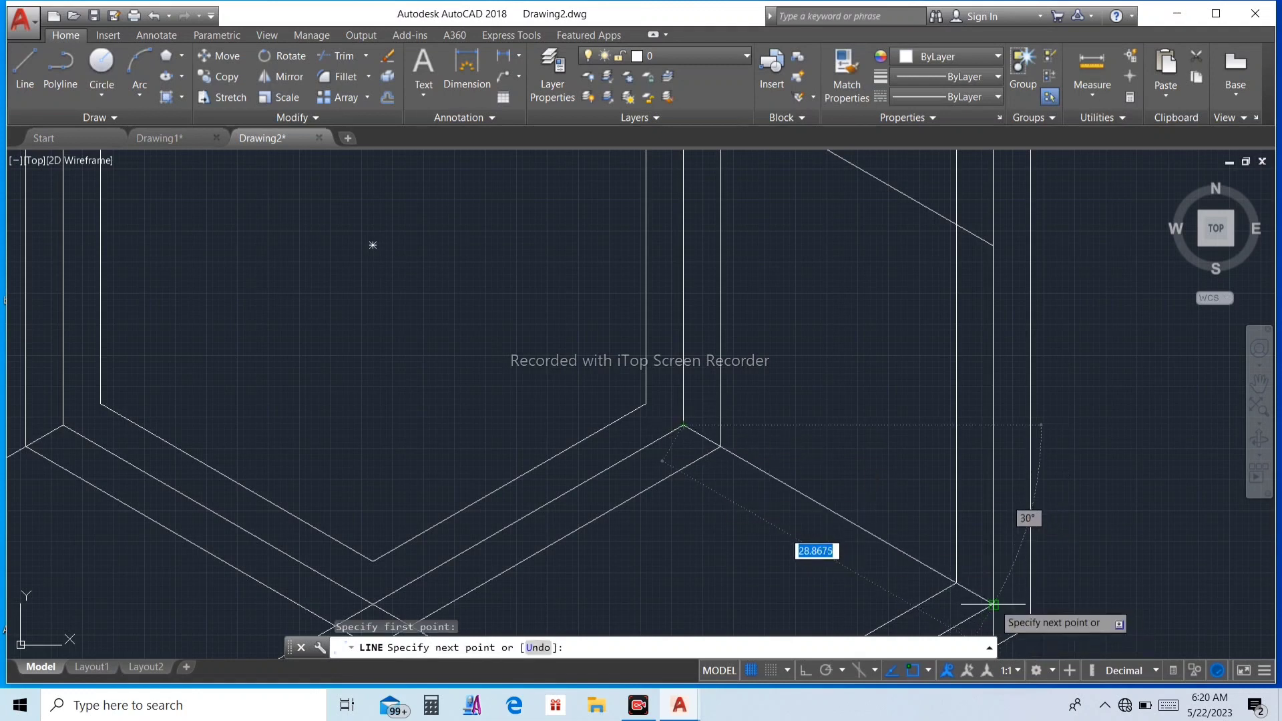
pyautogui.press('Escape')
pyautogui.press('Escape')
pyautogui.rightClick(754, 459)
pyautogui.click(808, 192)
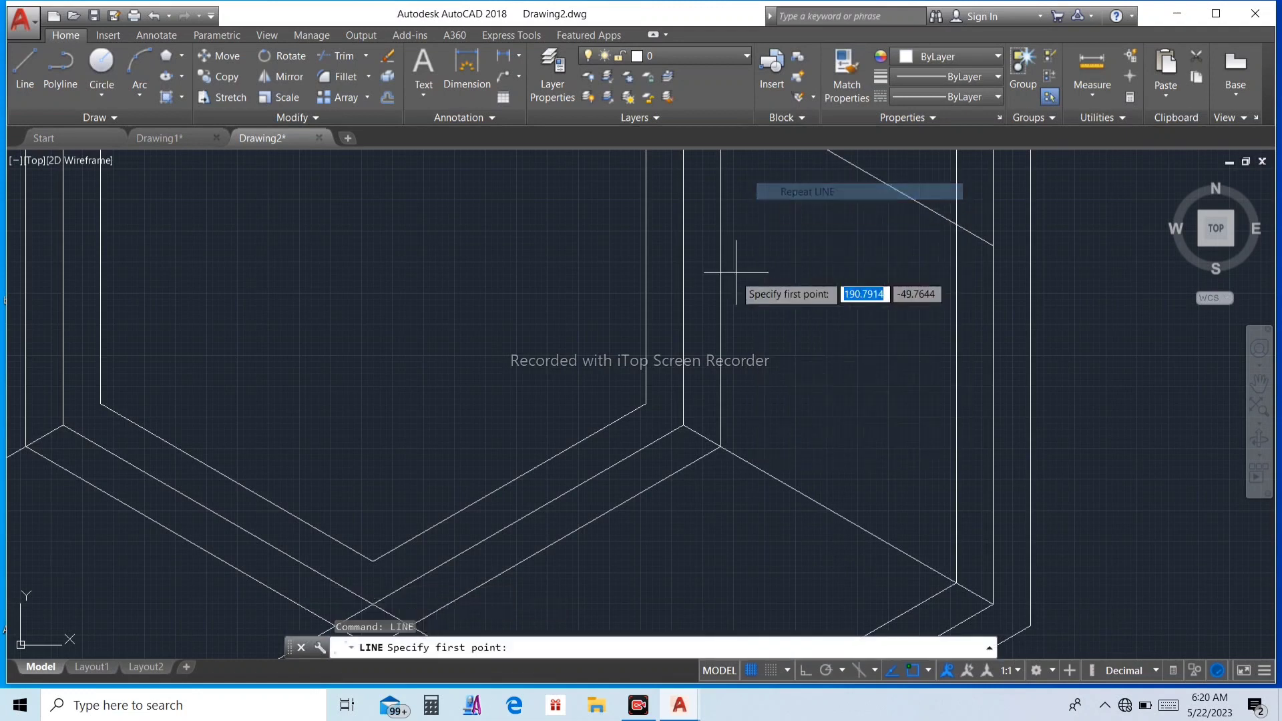
pyautogui.scroll(-3, 723, 293)
pyautogui.scroll(-3, 723, 292)
pyautogui.press('Escape')
pyautogui.press('Escape')
# Step: Copy the upper-left vertical connecting line from its lower end to the middle inner hexagon's top and upper-right vertices
pyautogui.scroll(5, 522, 167)
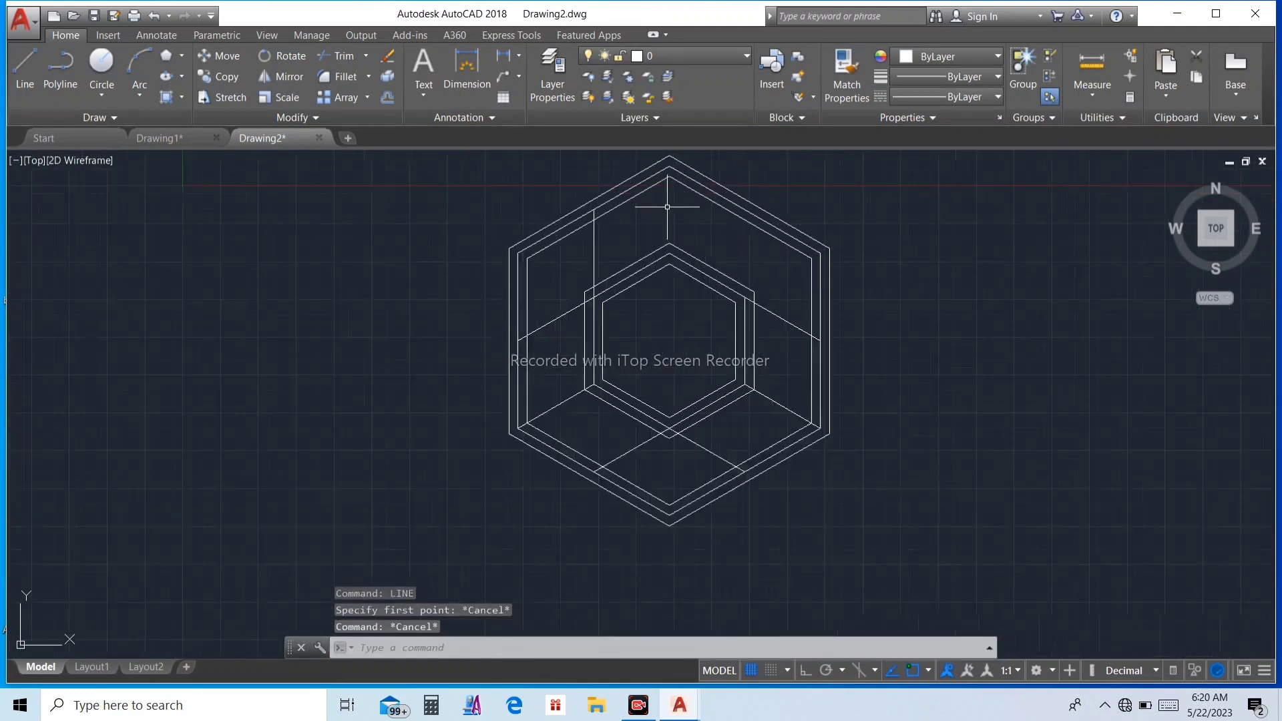
pyautogui.click(218, 76)
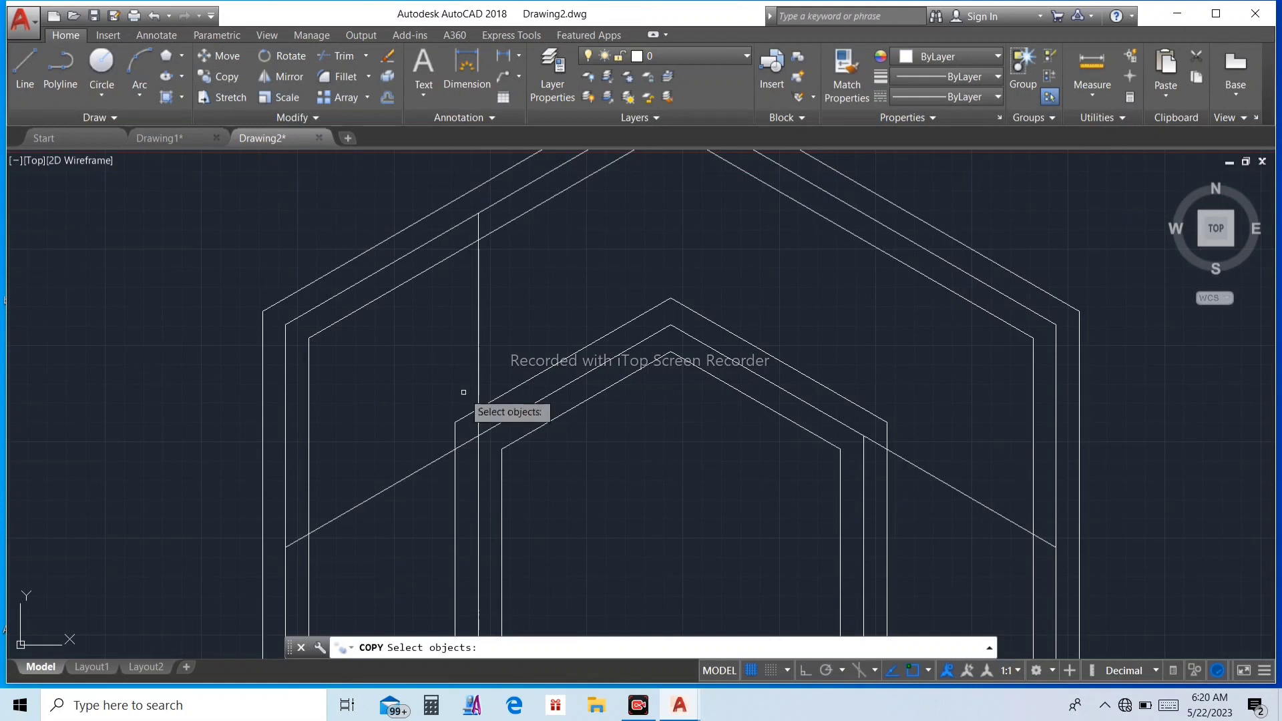
pyautogui.click(477, 358)
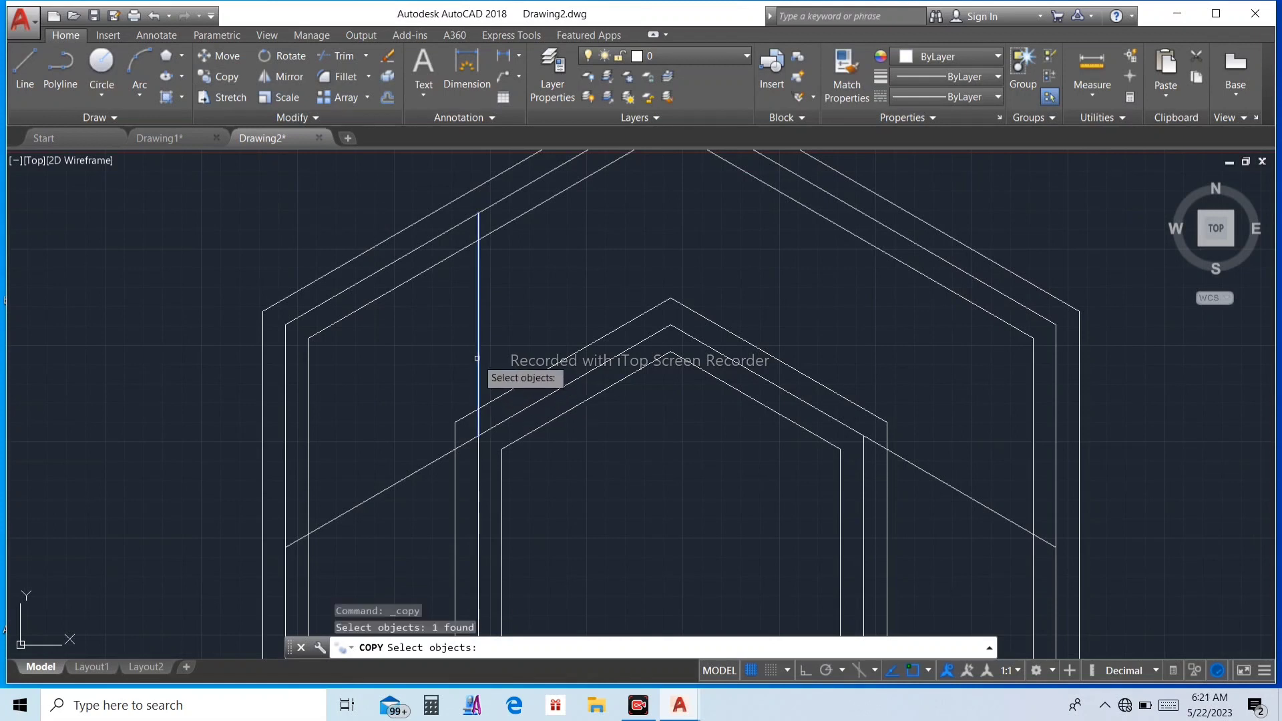
pyautogui.press('Return')
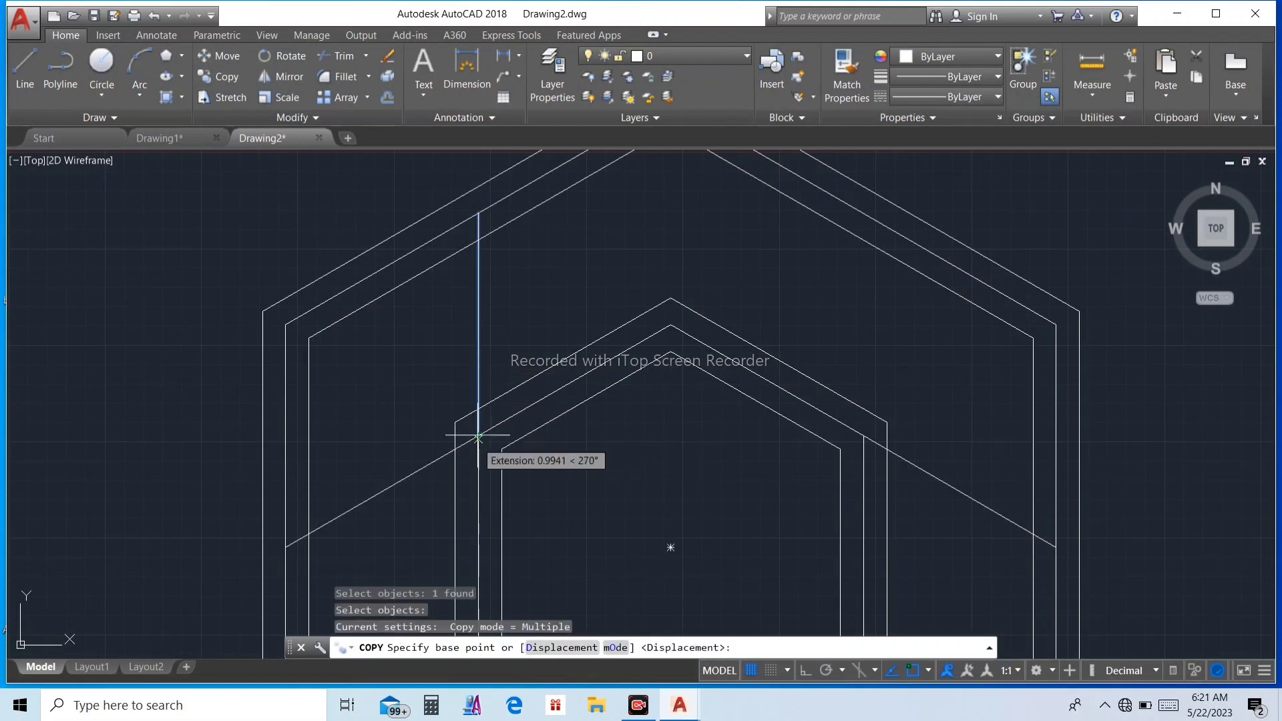
pyautogui.click(478, 436)
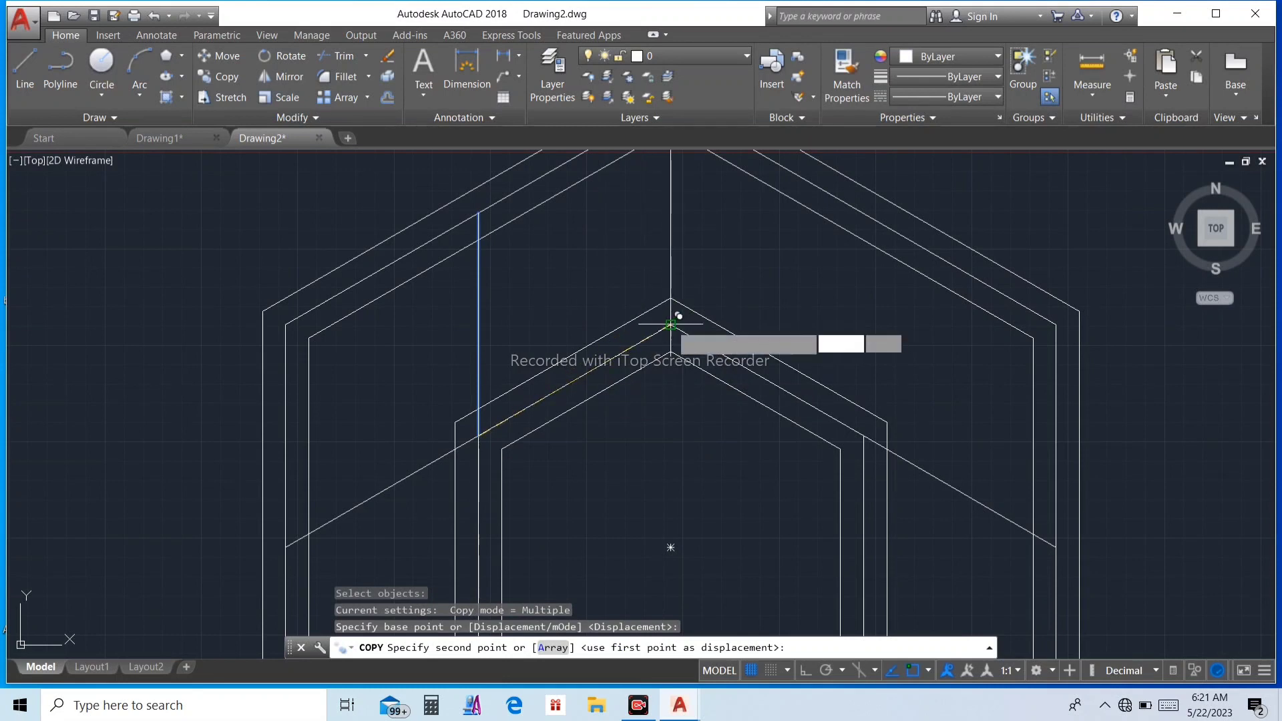
pyautogui.click(671, 324)
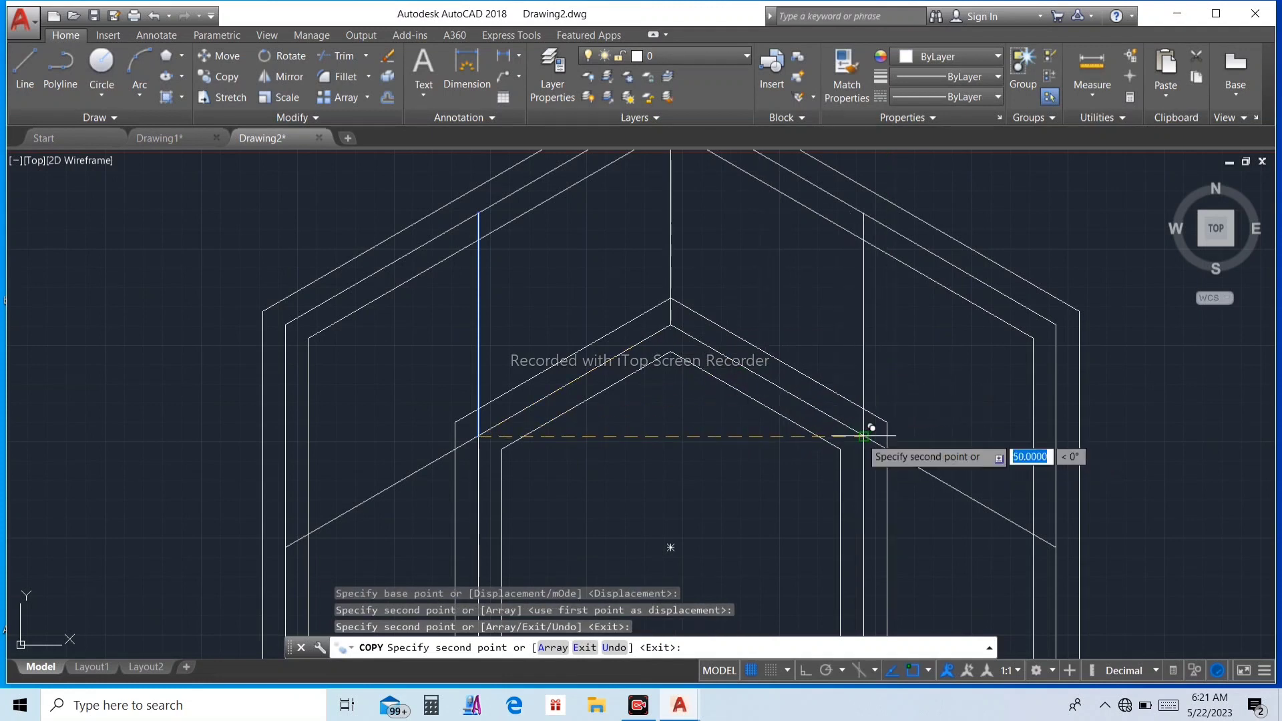
pyautogui.press('Escape')
pyautogui.scroll(-4, 862, 437)
pyautogui.press('Escape')
pyautogui.press('Escape')
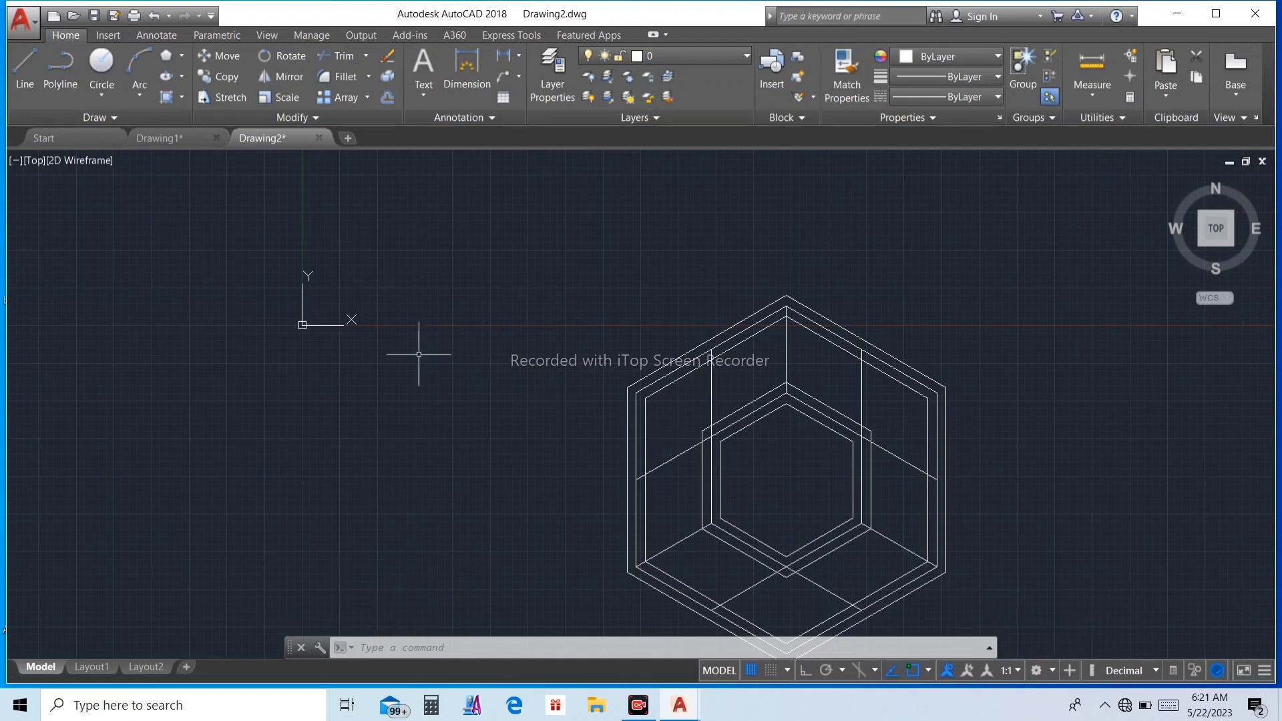
# Step: Offset the upper-left vertical connecting line 3 units to both sides
pyautogui.press('Return')
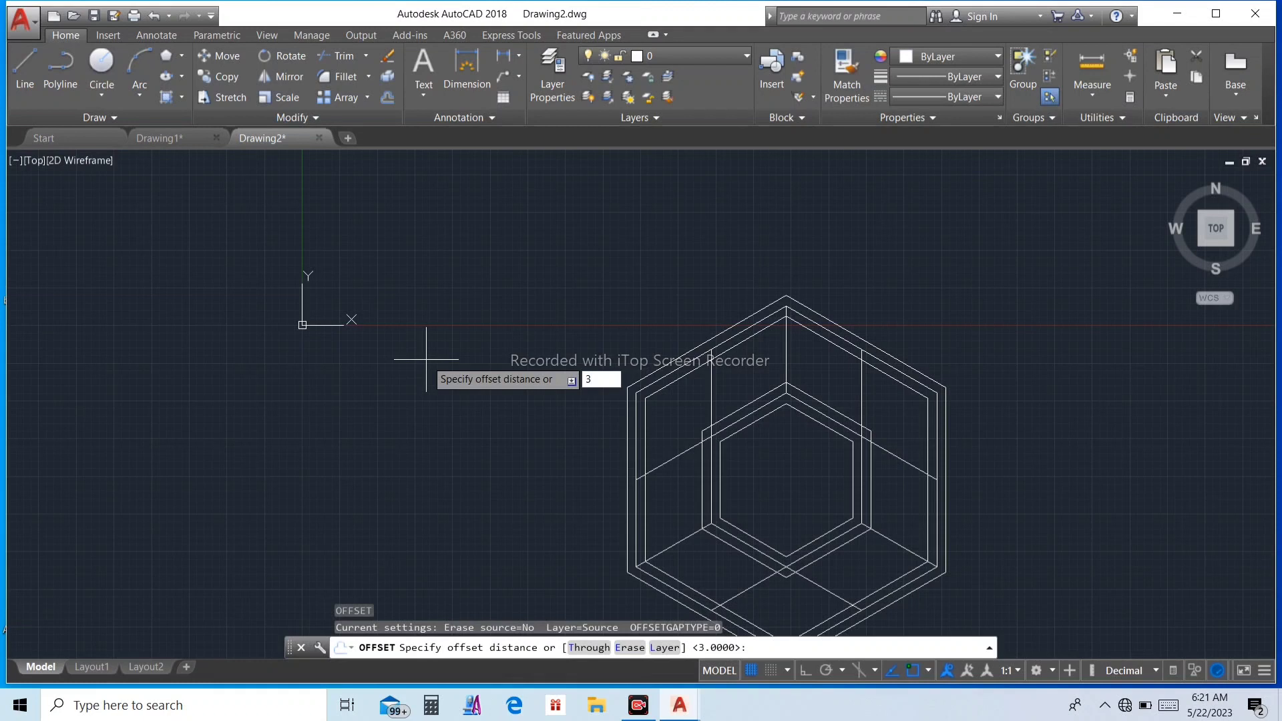
pyautogui.write('3')
pyautogui.press('Return')
pyautogui.scroll(2, 681, 403)
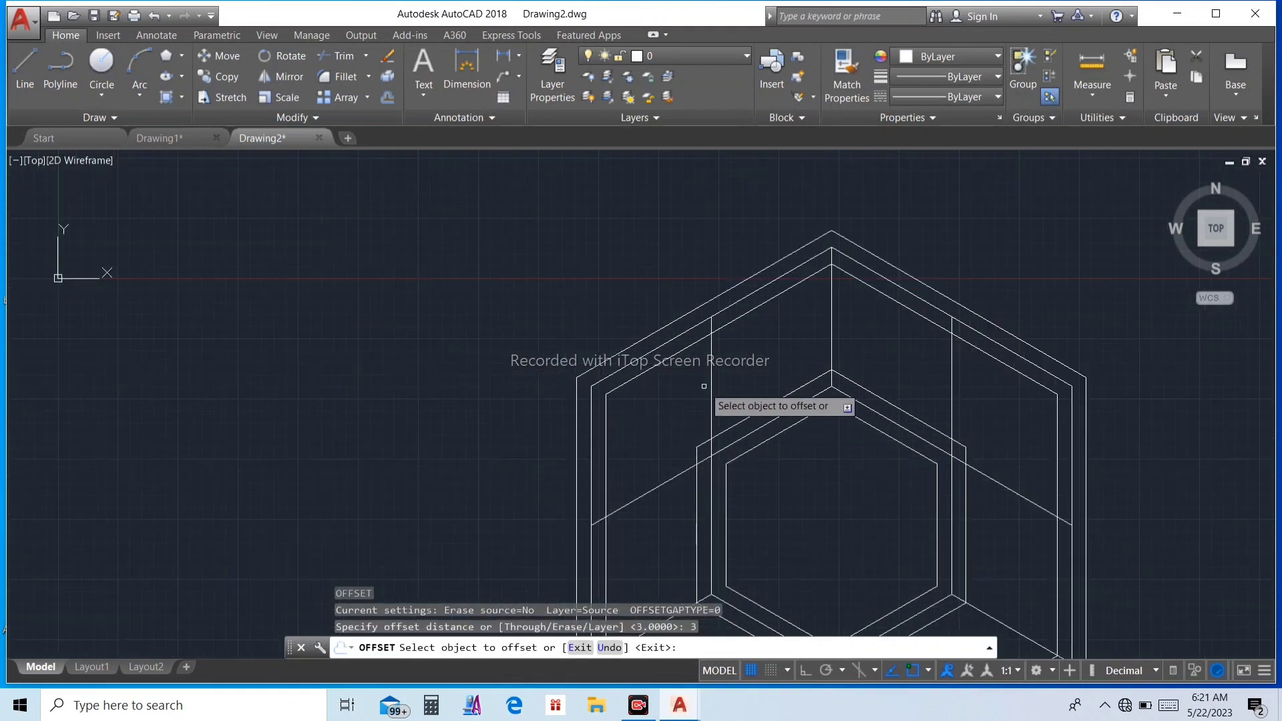
pyautogui.click(712, 383)
pyautogui.click(707, 386)
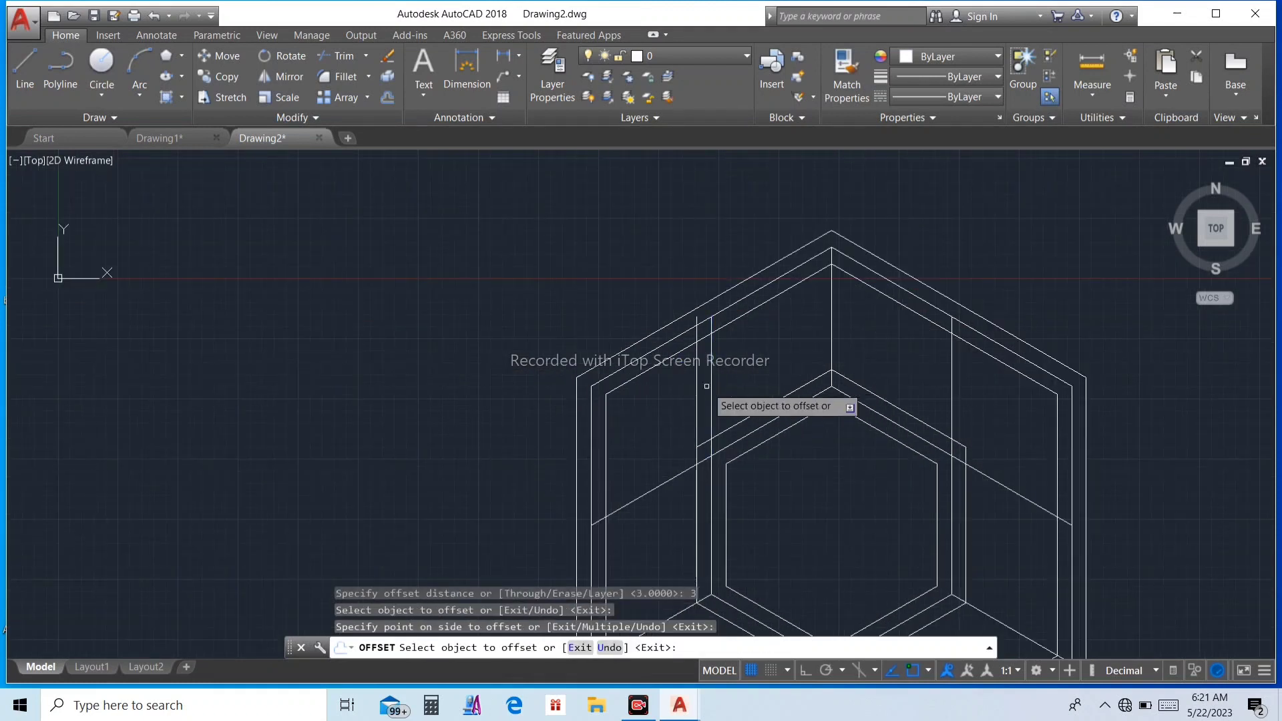
pyautogui.click(713, 387)
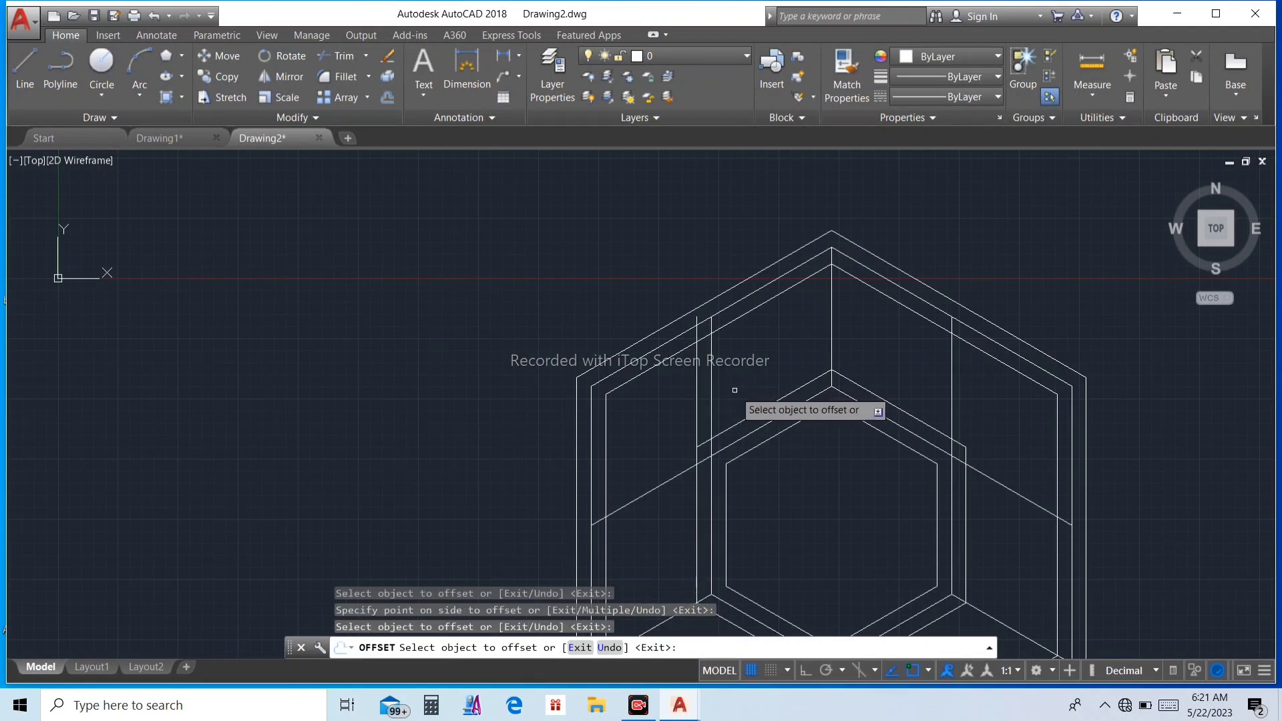
pyautogui.click(713, 389)
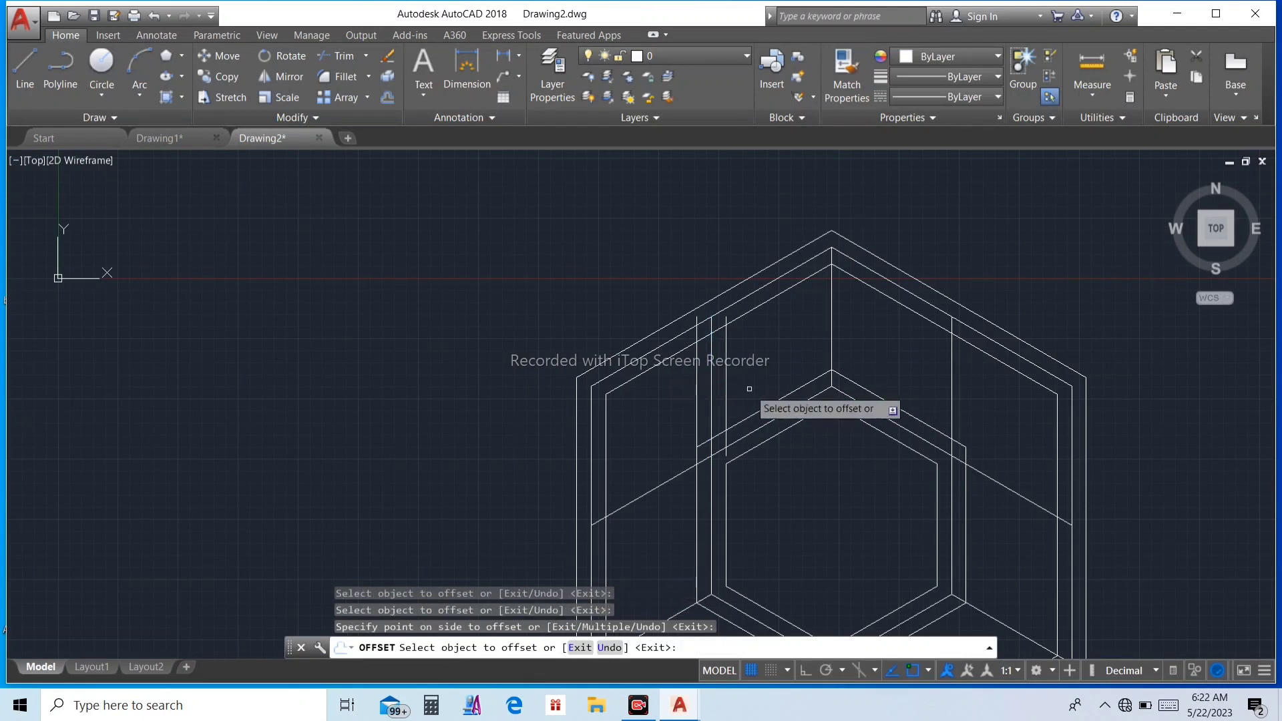
# Step: Offset the central vertical line at the top vertex by the same 3 units to both sides
pyautogui.click(832, 314)
pyautogui.click(844, 320)
pyautogui.click(832, 310)
pyautogui.click(824, 337)
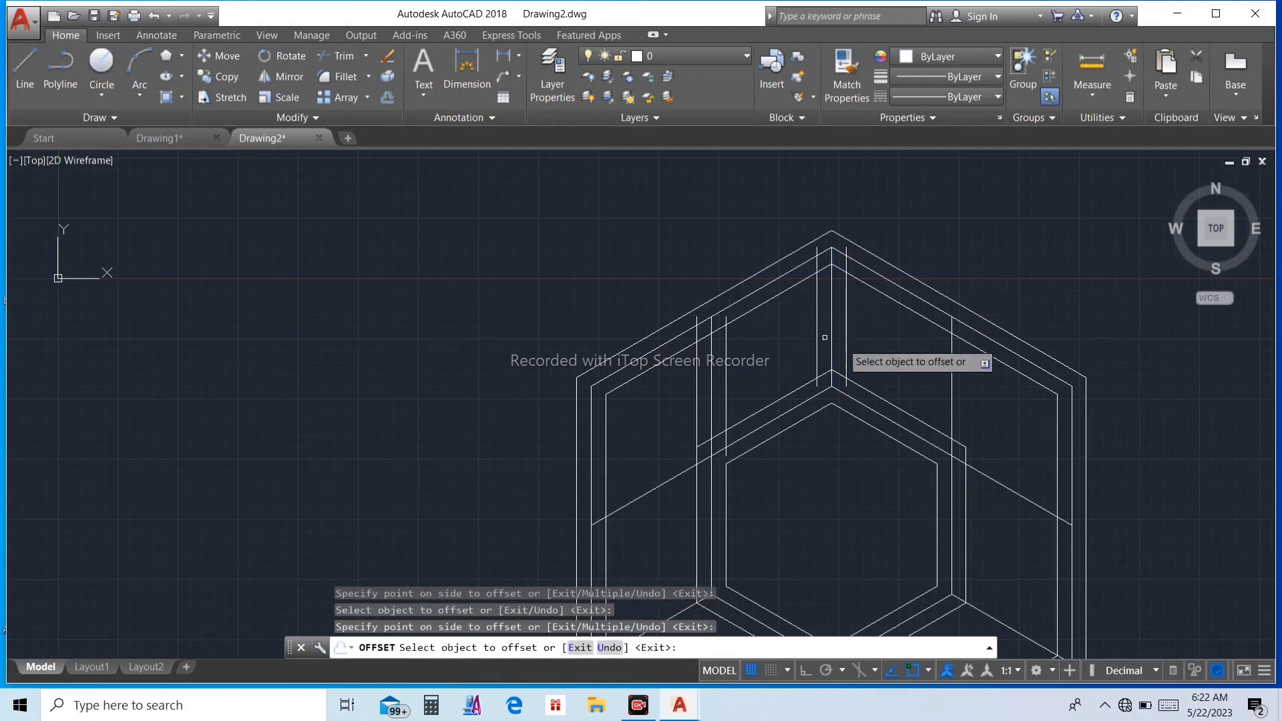
# Step: Offset the upper-right vertical connecting line by the same 3 units to both sides
pyautogui.click(952, 381)
pyautogui.click(961, 382)
pyautogui.click(951, 377)
pyautogui.click(918, 383)
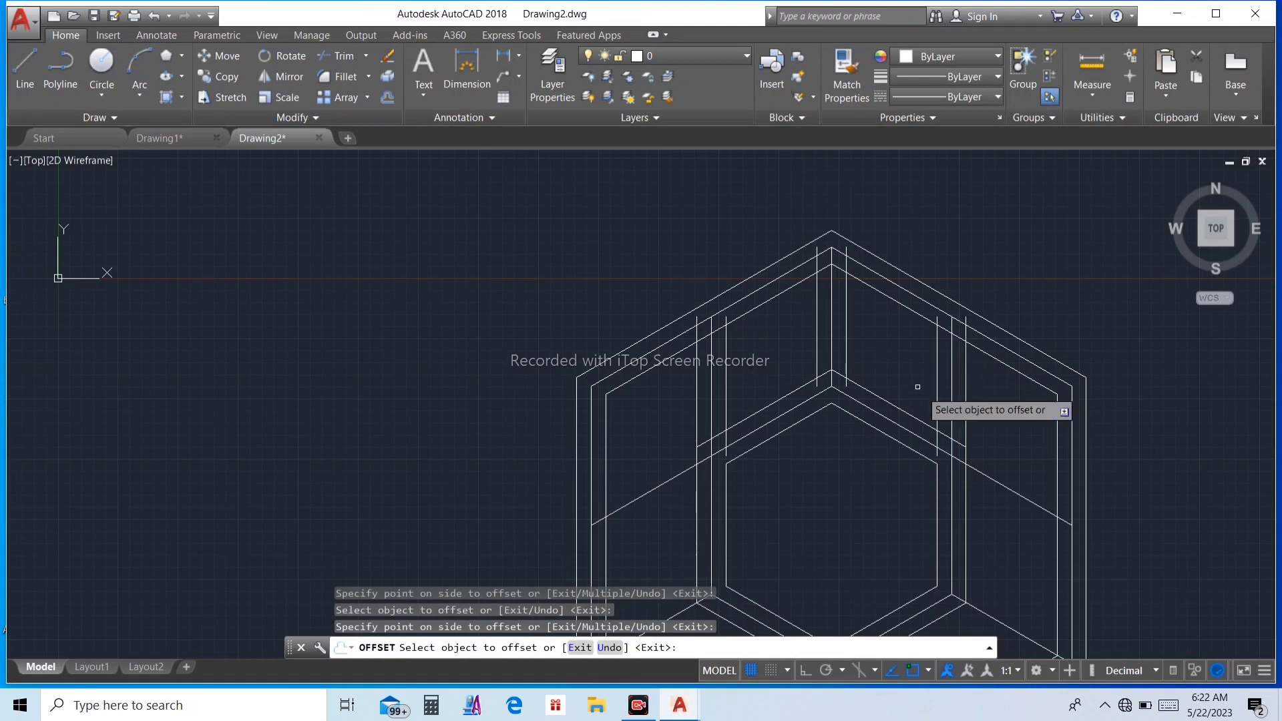
# Step: Offset the right connecting line, running from the inner hexagon's upper-right corner to the outer edge, 3 units to both sides
pyautogui.click(983, 474)
pyautogui.click(1005, 442)
pyautogui.click(993, 479)
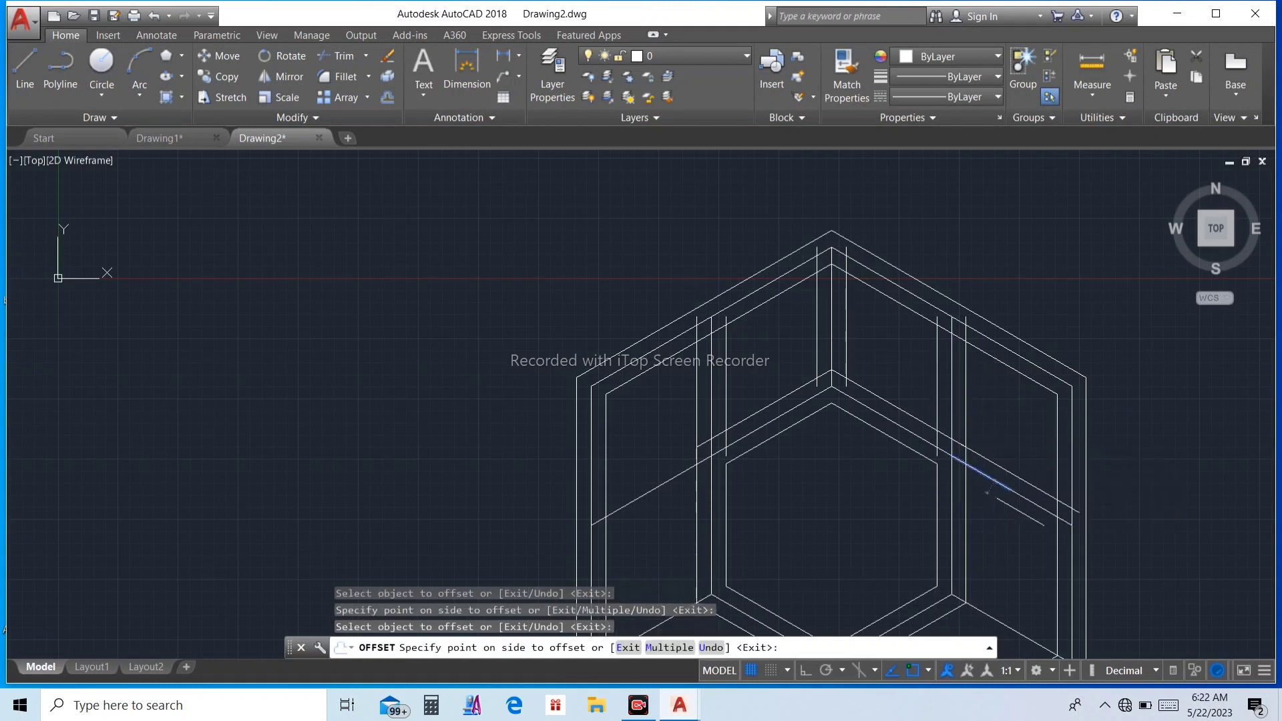
pyautogui.click(986, 495)
# Step: Offset the matching left connecting line, from the inner hexagon's upper-left corner, 3 units to both sides
pyautogui.scroll(-2, 969, 422)
pyautogui.scroll(4, 759, 464)
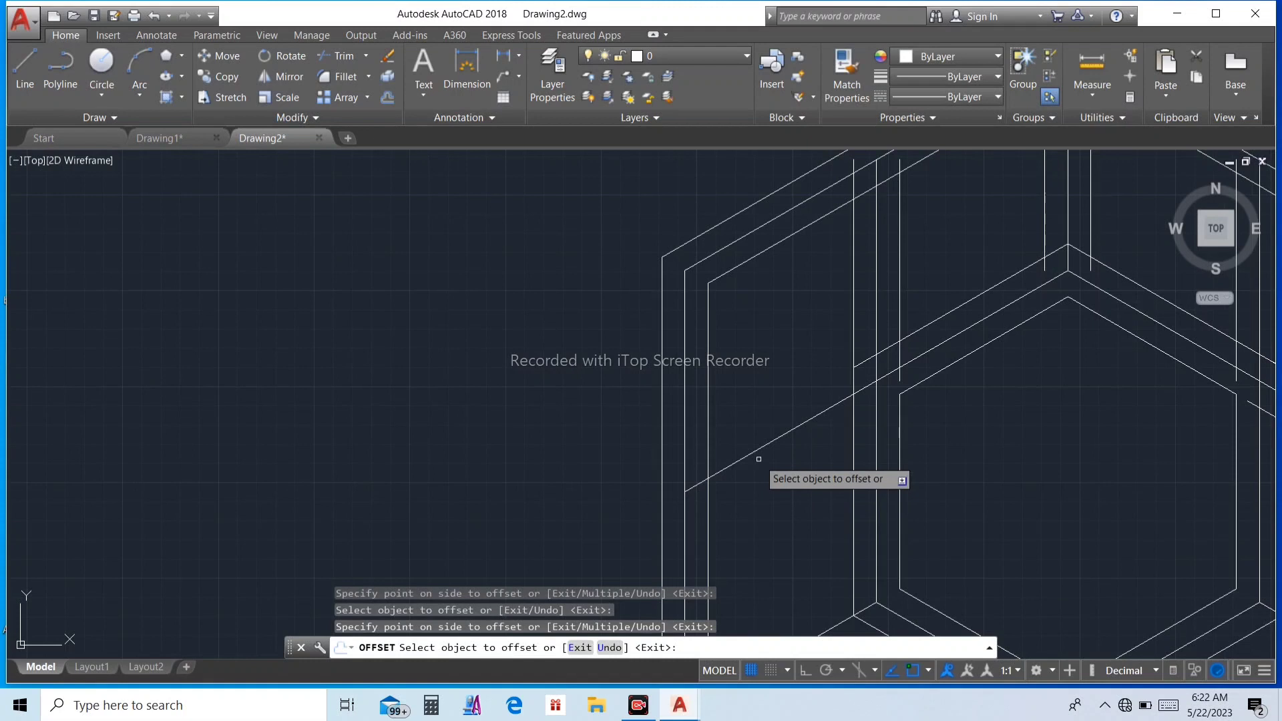
pyautogui.click(750, 453)
pyautogui.click(764, 425)
pyautogui.click(768, 434)
pyautogui.click(775, 463)
# Step: Offset the lower-left connecting line 3 units to both sides
pyautogui.scroll(-3, 779, 439)
pyautogui.scroll(-3, 779, 440)
pyautogui.scroll(5, 783, 468)
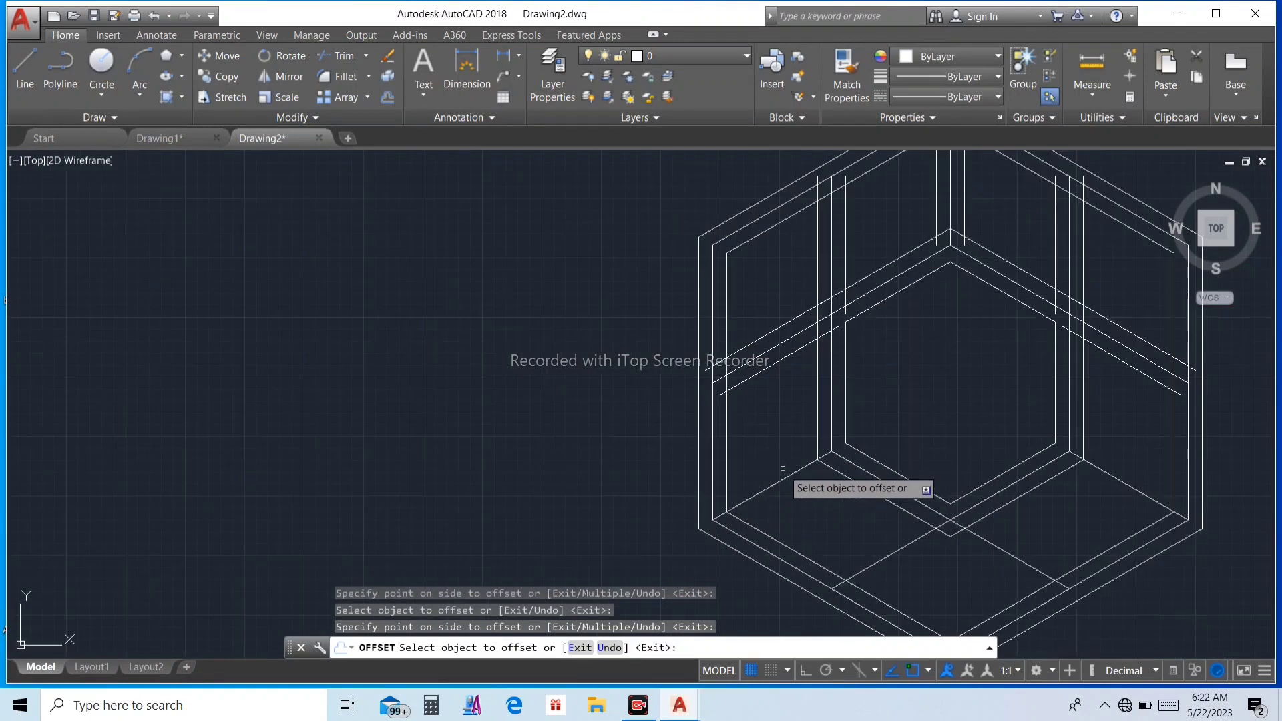
pyautogui.click(782, 484)
pyautogui.click(767, 476)
pyautogui.click(792, 478)
pyautogui.click(821, 511)
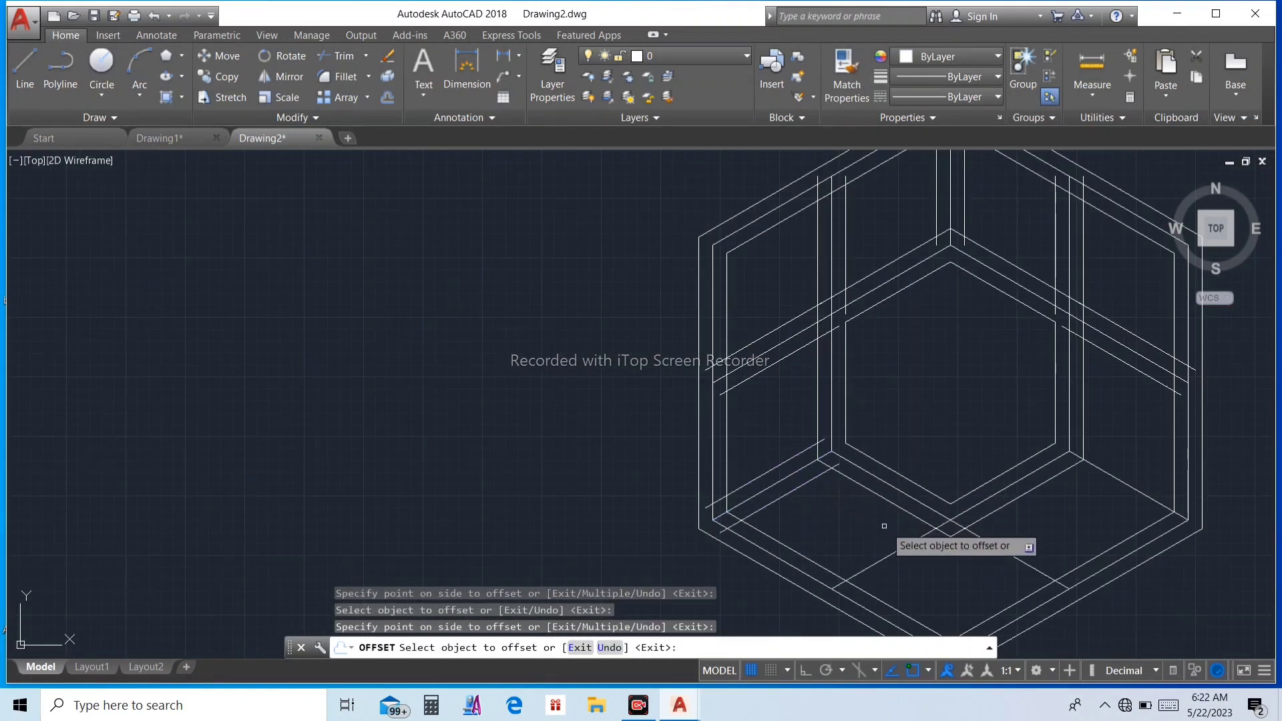
# Step: Offset the two connecting lines that diverge from the inner hexagon's bottom vertex 3 units to both sides
pyautogui.click(895, 535)
pyautogui.click(905, 548)
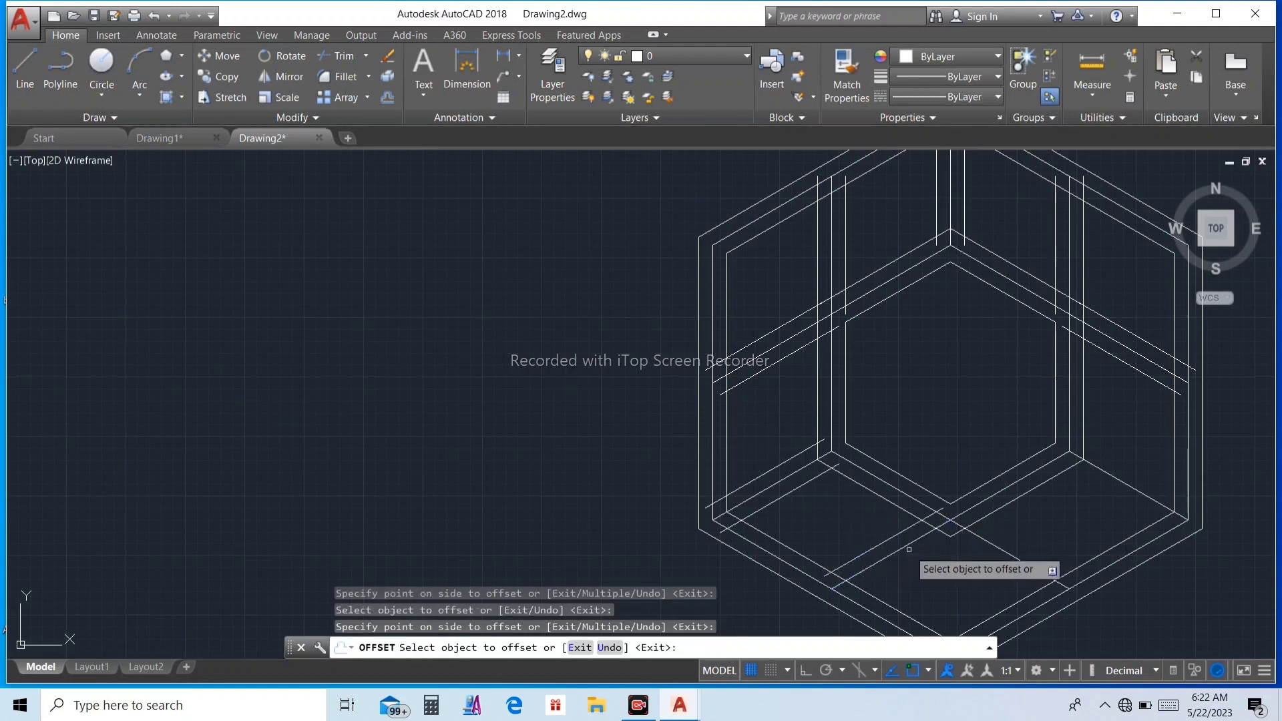
pyautogui.click(1009, 557)
pyautogui.click(1021, 569)
pyautogui.click(1016, 563)
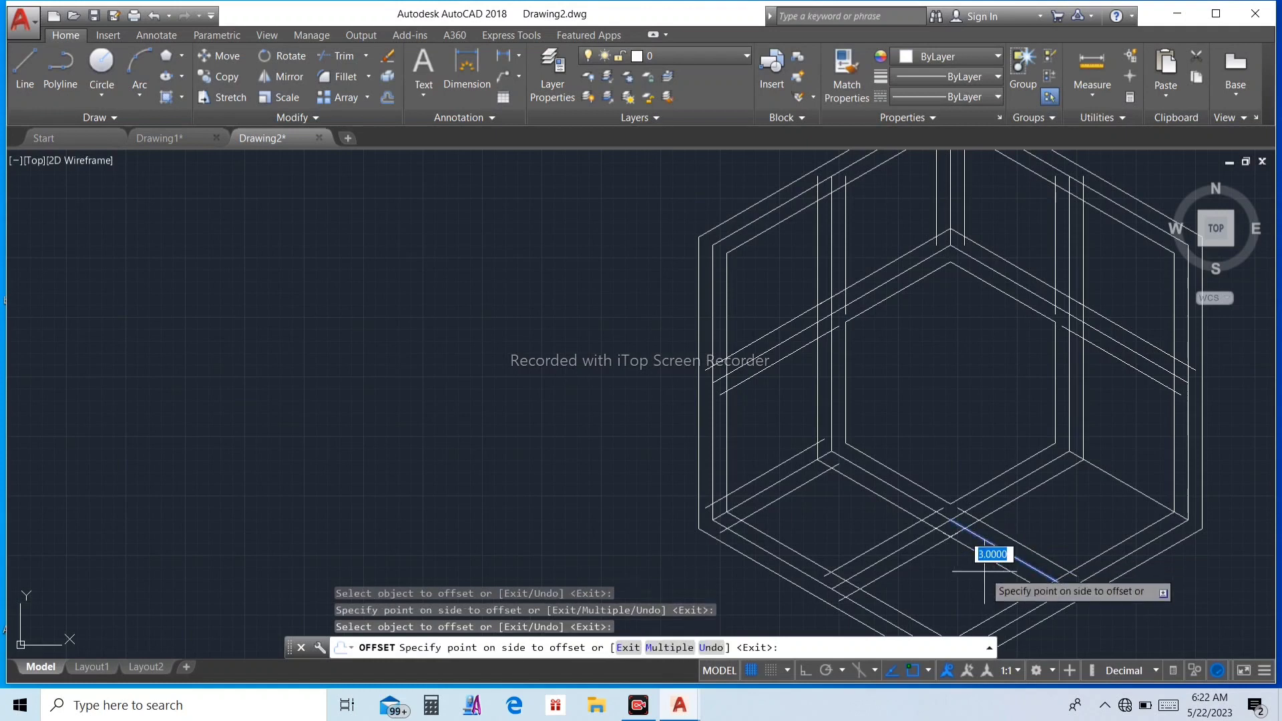
pyautogui.click(982, 565)
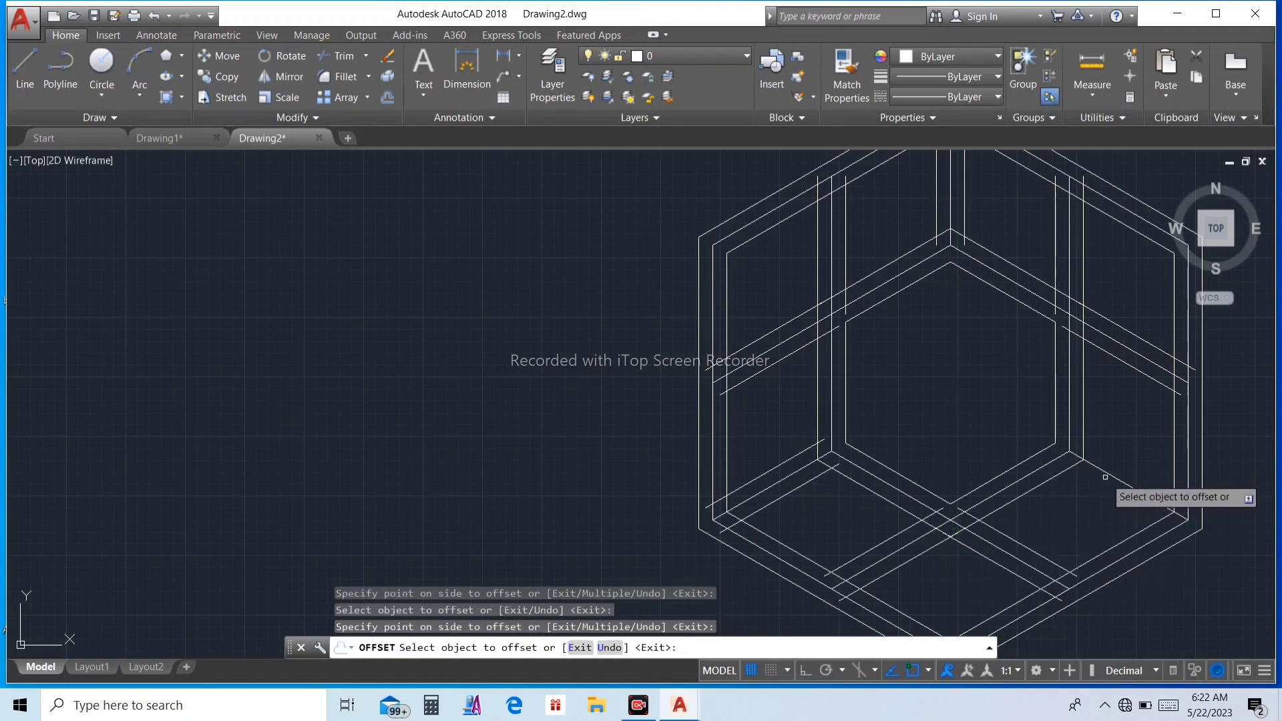
# Step: Offset the lower-right connecting line 3 units to both sides and finish the Offset command
pyautogui.click(1107, 475)
pyautogui.click(1055, 473)
pyautogui.click(1092, 474)
pyautogui.click(1097, 498)
pyautogui.scroll(-4, 1109, 464)
pyautogui.scroll(2, 1089, 461)
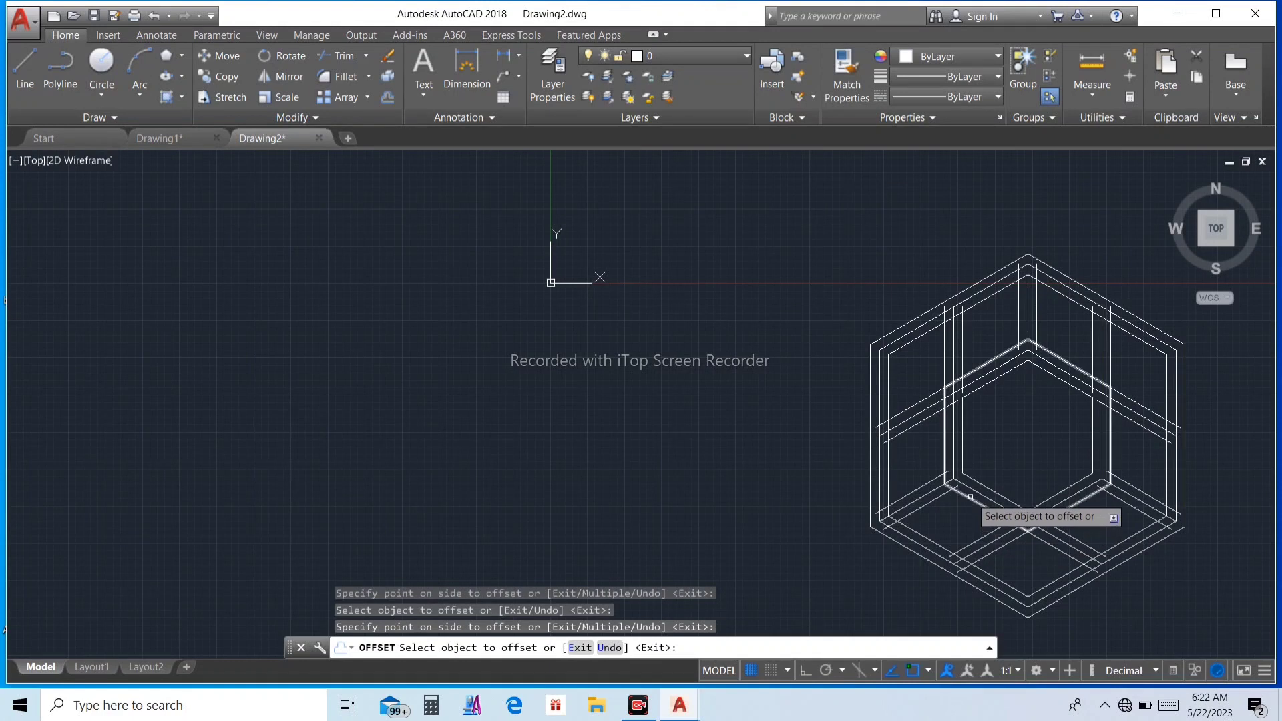
pyautogui.press('Escape')
pyautogui.press('Escape')
pyautogui.press('Escape')
pyautogui.press('Escape')
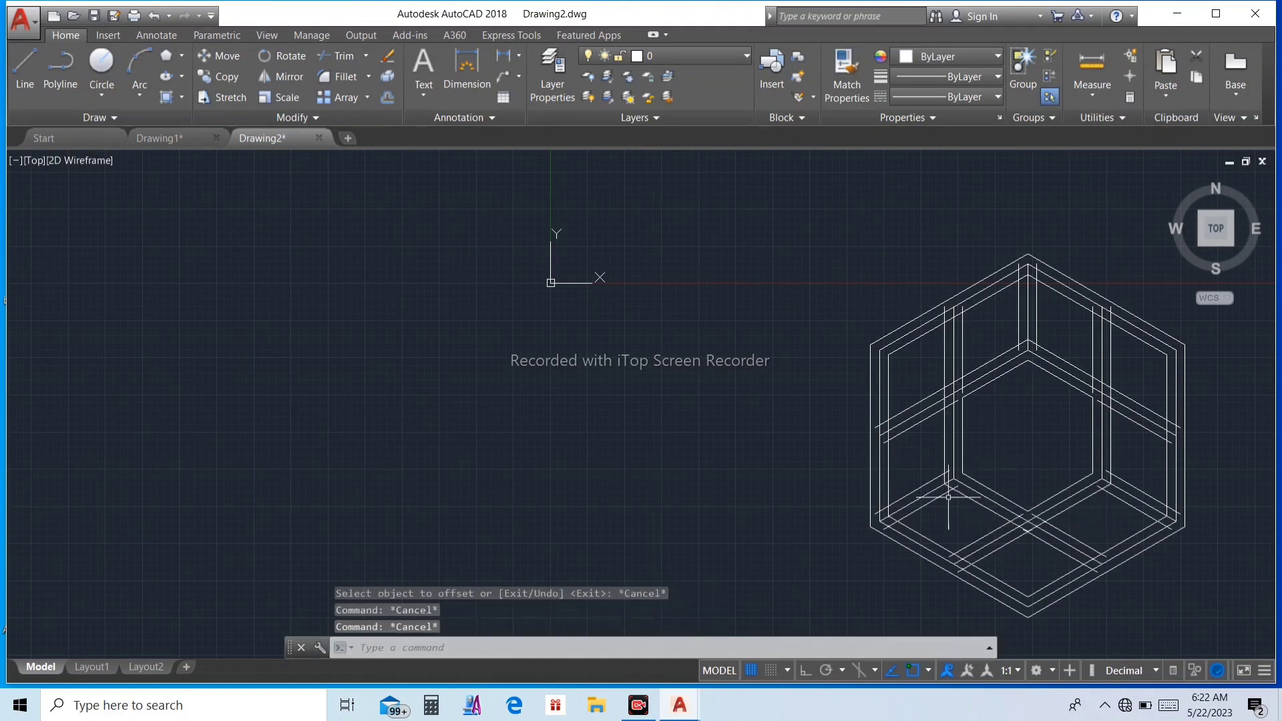
# Step: Delete the original centre connecting lines together with the construction hexagons, keeping the offset line pairs
pyautogui.scroll(4, 910, 515)
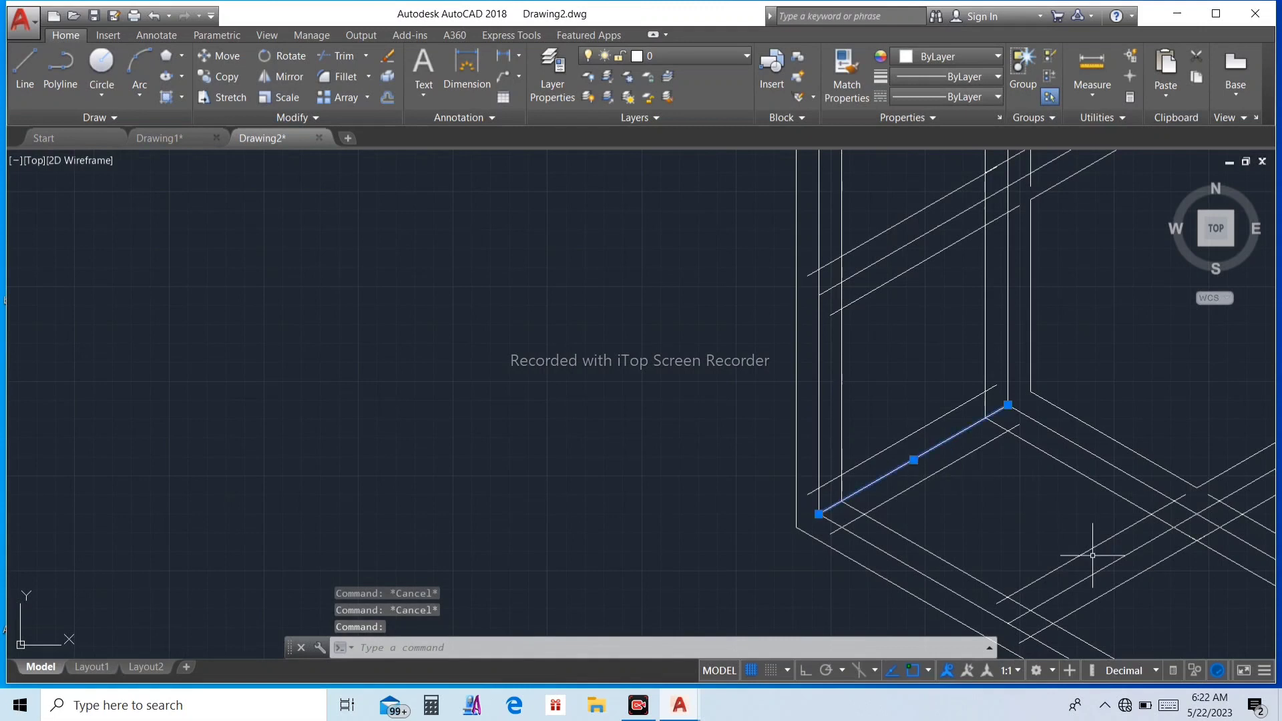
pyautogui.click(1088, 576)
pyautogui.scroll(-4, 1028, 558)
pyautogui.scroll(4, 1064, 559)
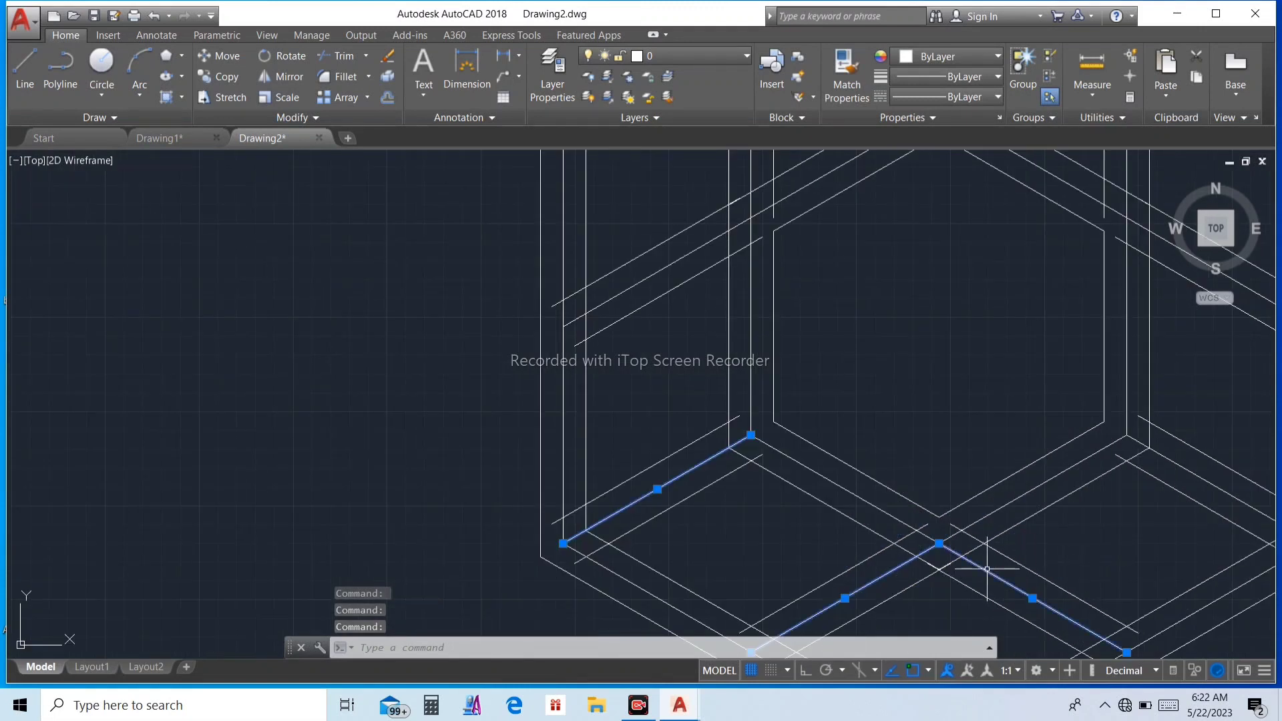
pyautogui.scroll(-3, 1135, 458)
pyautogui.scroll(1, 1128, 414)
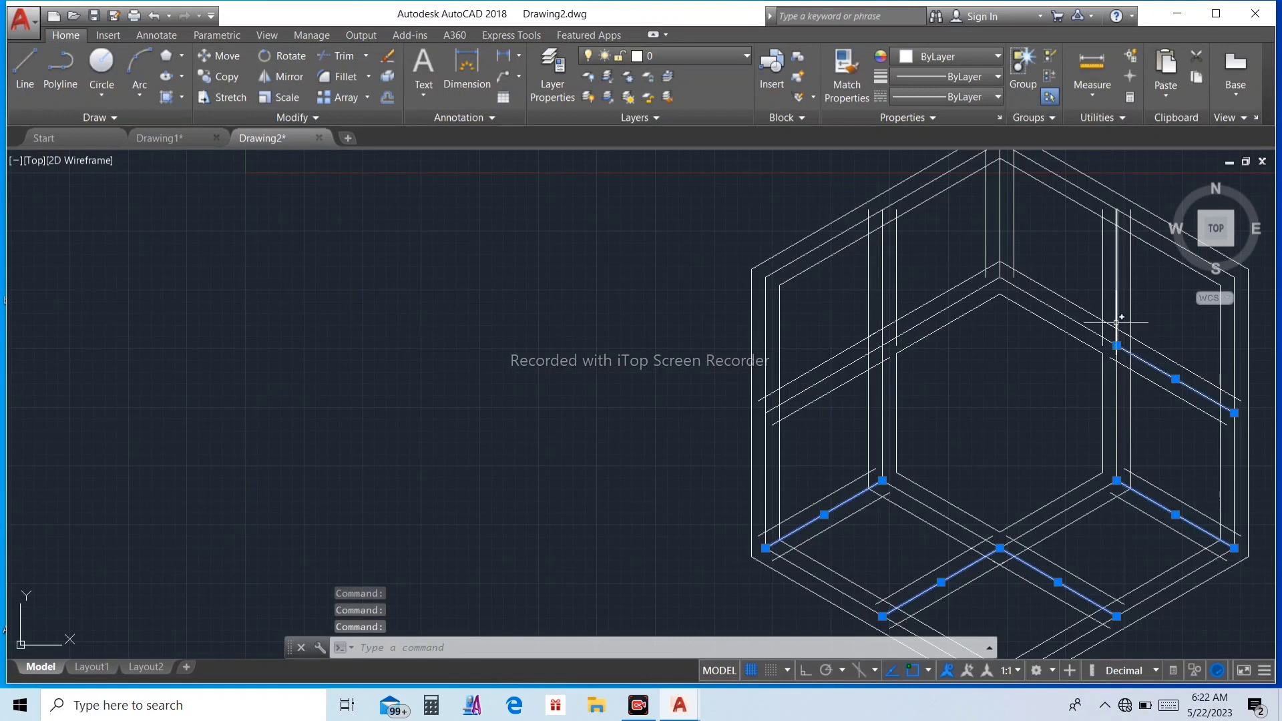
pyautogui.click(836, 370)
pyautogui.scroll(-3, 843, 374)
pyautogui.scroll(3, 1049, 394)
pyautogui.click(1031, 435)
pyautogui.click(1016, 429)
pyautogui.press('Delete')
pyautogui.press('Escape')
pyautogui.press('Escape')
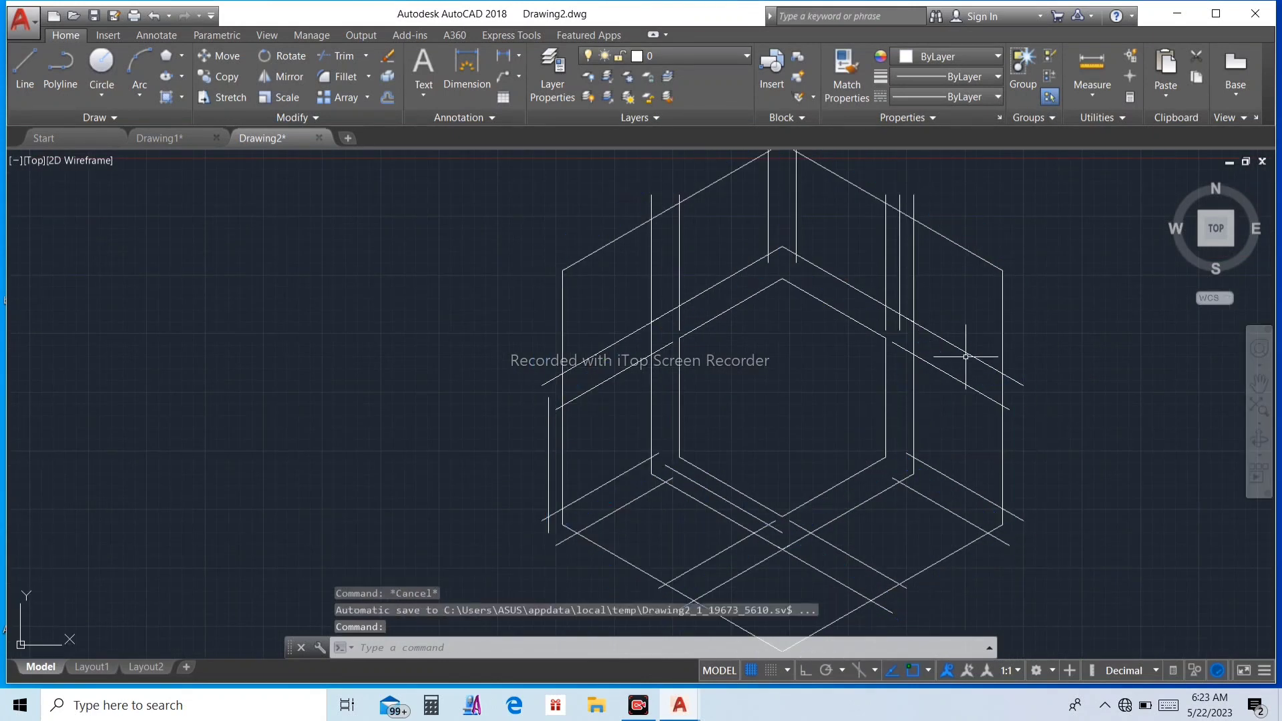
# Step: Offset the remaining large hexagon outward by 3 units
pyautogui.press('Escape')
pyautogui.press('Escape')
pyautogui.write('o')
pyautogui.press('Return')
# Step: Trim the overlapping line segments around the inner hexagon's upper-right corner, using all objects as cutting edges
pyautogui.press('Return')
pyautogui.click(1003, 344)
pyautogui.click(1047, 349)
pyautogui.press('Escape')
pyautogui.write('tr')
pyautogui.press('Return')
pyautogui.press('Return')
pyautogui.scroll(2, 1012, 405)
pyautogui.scroll(-2, 1008, 400)
pyautogui.scroll(2, 901, 329)
pyautogui.click(857, 306)
pyautogui.click(882, 322)
pyautogui.scroll(3, 910, 312)
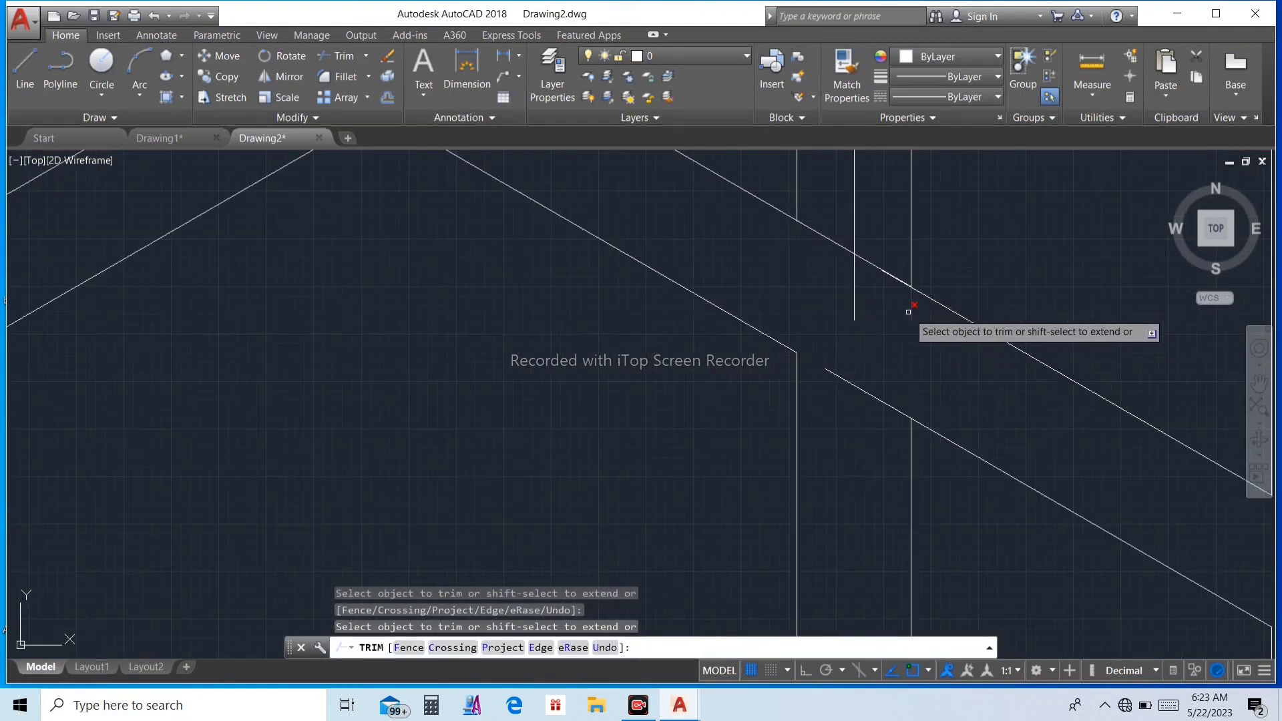
# Step: Trim the crossing line segments around the inner hexagon's lower-right corner
pyautogui.scroll(-3, 882, 287)
pyautogui.click(848, 480)
pyautogui.click(837, 447)
pyautogui.click(834, 440)
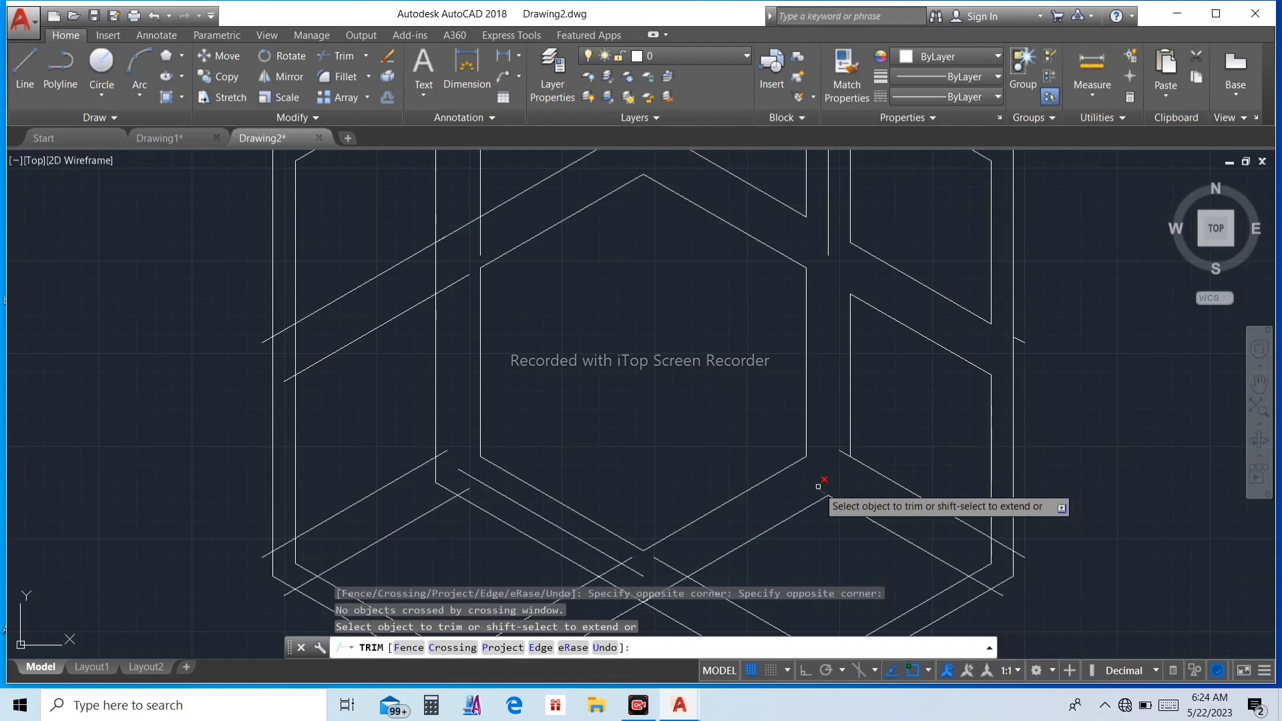
pyautogui.click(821, 488)
# Step: Trim the segments where the lower-right connecting lines cross the large inner outline
pyautogui.scroll(2, 967, 555)
pyautogui.click(1025, 534)
pyautogui.click(1000, 568)
pyautogui.click(997, 580)
pyautogui.click(986, 603)
pyautogui.scroll(-3, 768, 407)
pyautogui.scroll(4, 767, 251)
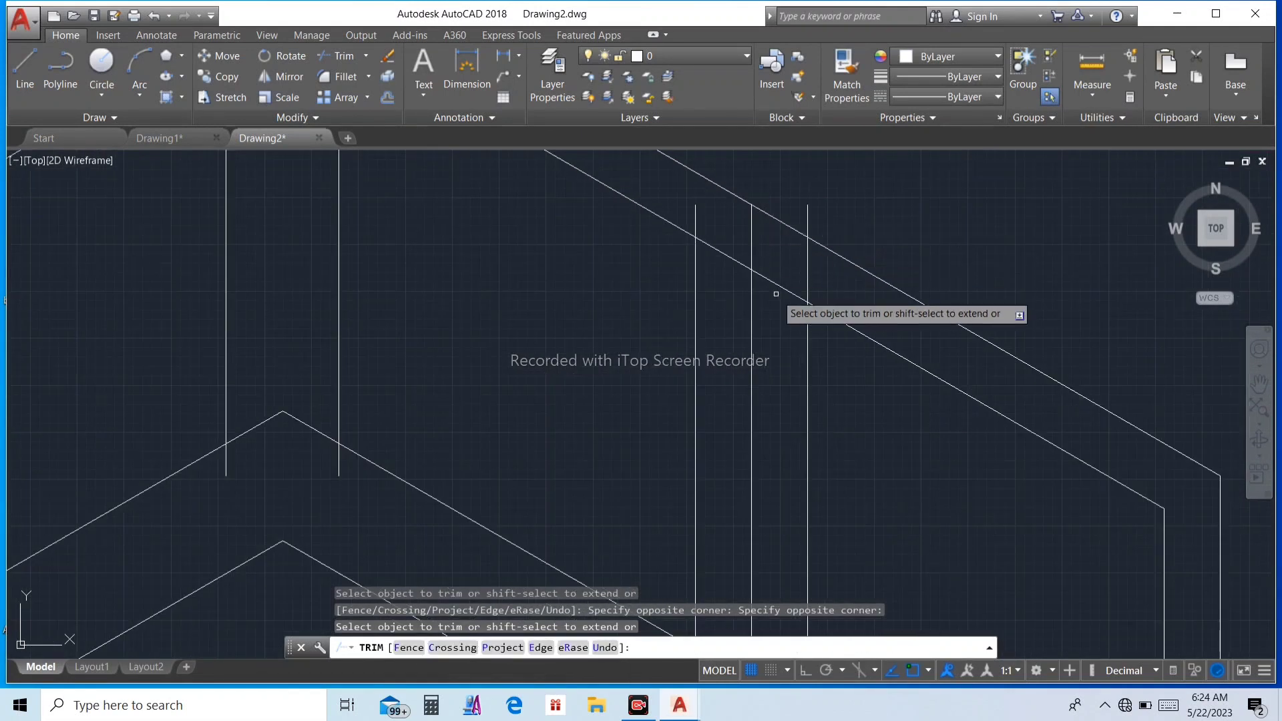
# Step: Trim the upper-right vertical line pair and the outline segment between them at the large hexagon's edge
pyautogui.click(785, 291)
pyautogui.click(806, 277)
pyautogui.click(718, 252)
pyautogui.click(696, 227)
pyautogui.scroll(-2, 707, 232)
# Step: Trim the overlapping segments of the vertical line pair at the top centre of the pattern
pyautogui.click(562, 322)
pyautogui.click(550, 308)
pyautogui.click(533, 308)
pyautogui.scroll(-4, 544, 309)
pyautogui.scroll(6, 542, 214)
pyautogui.click(583, 353)
pyautogui.click(515, 346)
# Step: Trim the crossing segments of the connecting lines and outline along the upper-left part of the pattern
pyautogui.scroll(-3, 514, 336)
pyautogui.scroll(-3, 448, 376)
pyautogui.scroll(3, 535, 478)
pyautogui.click(542, 429)
pyautogui.click(506, 451)
pyautogui.click(518, 466)
pyautogui.scroll(-3, 501, 456)
pyautogui.scroll(6, 529, 364)
pyautogui.click(511, 319)
pyautogui.click(496, 335)
pyautogui.click(441, 355)
# Step: Trim the crossing connecting-line segments down the left side to the lower-left corner
pyautogui.scroll(-4, 434, 357)
pyautogui.scroll(4, 347, 539)
pyautogui.click(372, 461)
pyautogui.scroll(-4, 368, 511)
pyautogui.scroll(4, 404, 595)
pyautogui.click(536, 501)
pyautogui.click(576, 520)
pyautogui.scroll(-4, 567, 514)
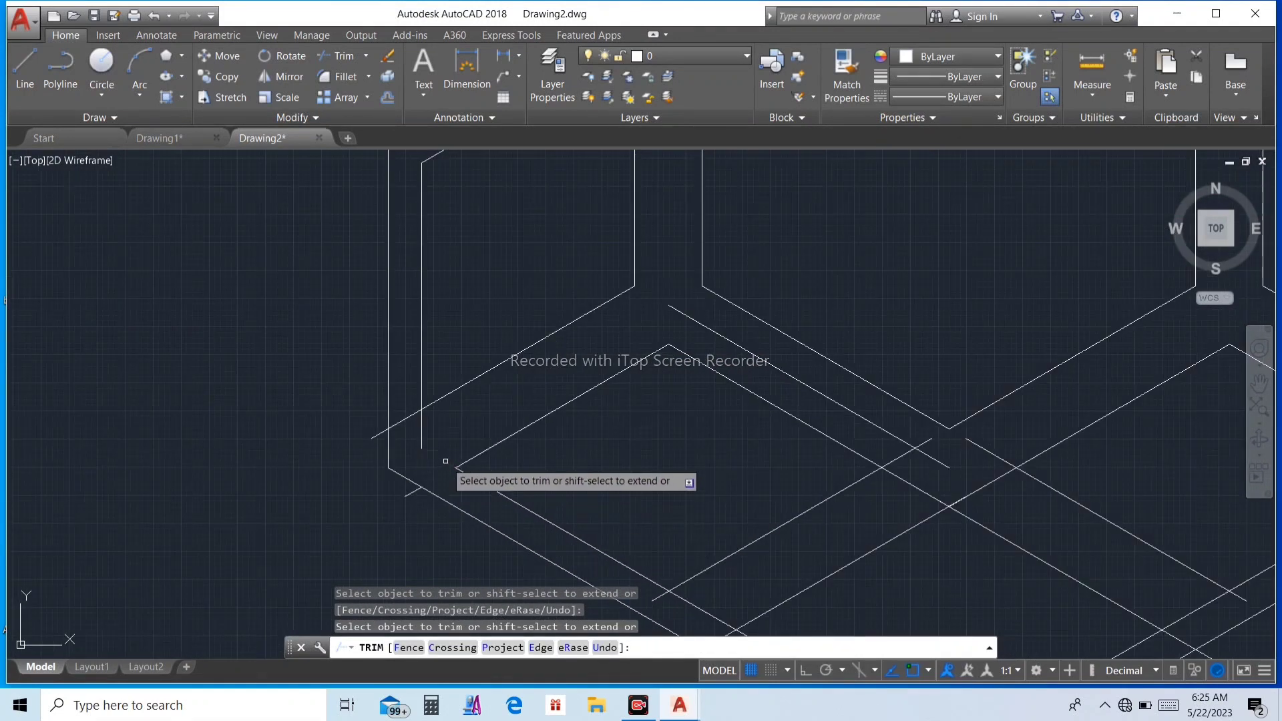
# Step: Trim the crossing lines at the lower-left outline and the bottom vertex to leave separate rhombus cells
pyautogui.scroll(5, 507, 407)
pyautogui.click(560, 404)
pyautogui.click(556, 383)
pyautogui.click(498, 360)
pyautogui.click(496, 366)
pyautogui.scroll(1, 1108, 401)
pyautogui.click(1001, 346)
pyautogui.click(949, 406)
pyautogui.scroll(4, 737, 516)
pyautogui.scroll(-3, 737, 516)
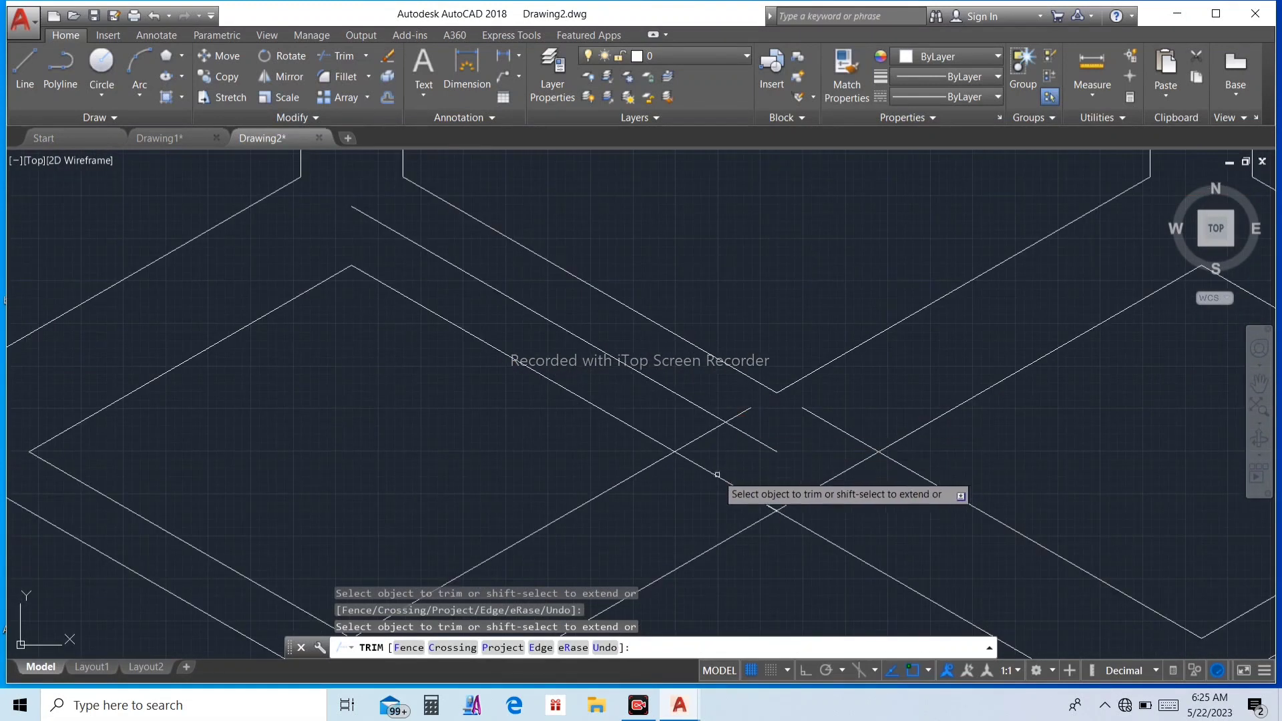
pyautogui.click(701, 436)
pyautogui.scroll(-5, 793, 443)
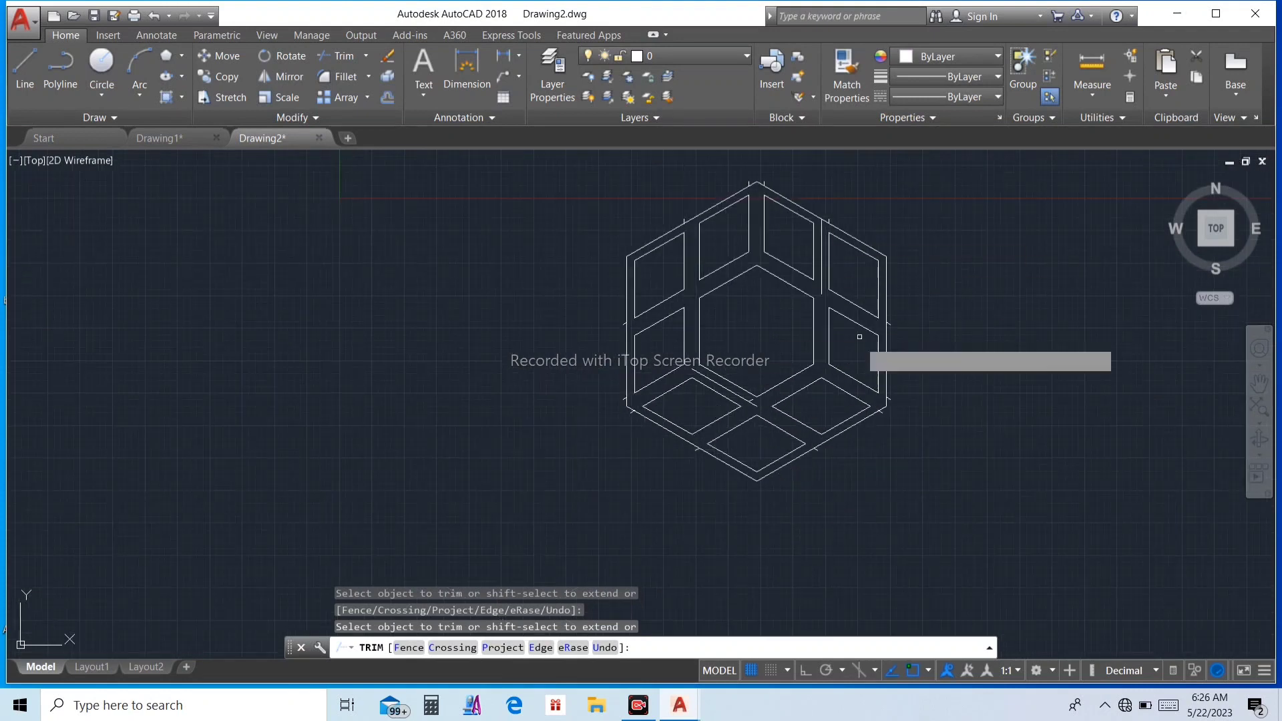
# Step: Join the line segments of the whole hexagon pattern
pyautogui.press('Escape')
pyautogui.click(592, 215)
pyautogui.click(856, 526)
pyautogui.write('J')
pyautogui.press('Return')
# Step: Delete the stray line ends projecting outside the outer hexagon
pyautogui.scroll(2, 808, 338)
pyautogui.click(781, 327)
pyautogui.click(895, 486)
pyautogui.press('Delete')
pyautogui.click(575, 175)
pyautogui.click(821, 283)
pyautogui.press('Delete')
pyautogui.click(564, 458)
pyautogui.click(765, 516)
pyautogui.press('Delete')
# Step: Delete the leftover lines beside the inner hexagon's lower-left edge and upper-right corner
pyautogui.scroll(4, 661, 427)
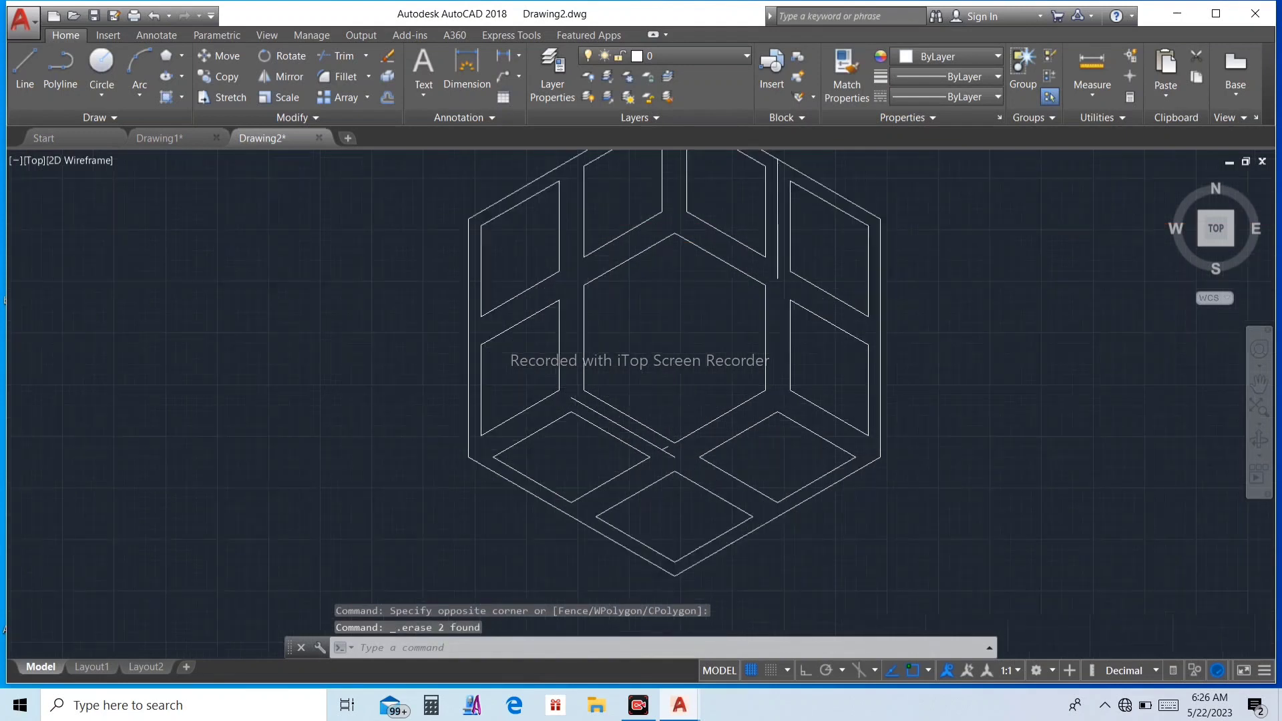
pyautogui.click(655, 449)
pyautogui.press('Delete')
pyautogui.scroll(-5, 662, 427)
pyautogui.scroll(3, 668, 411)
pyautogui.click(709, 393)
pyautogui.press('Delete')
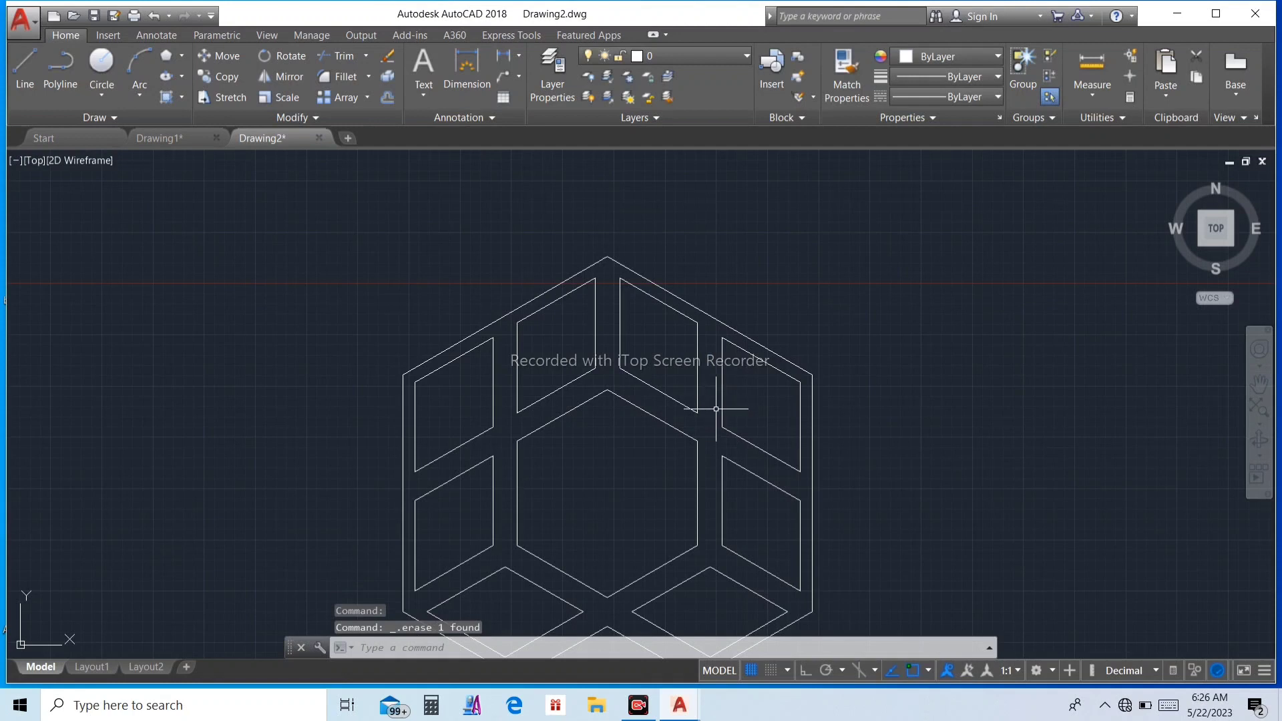
pyautogui.scroll(-4, 741, 406)
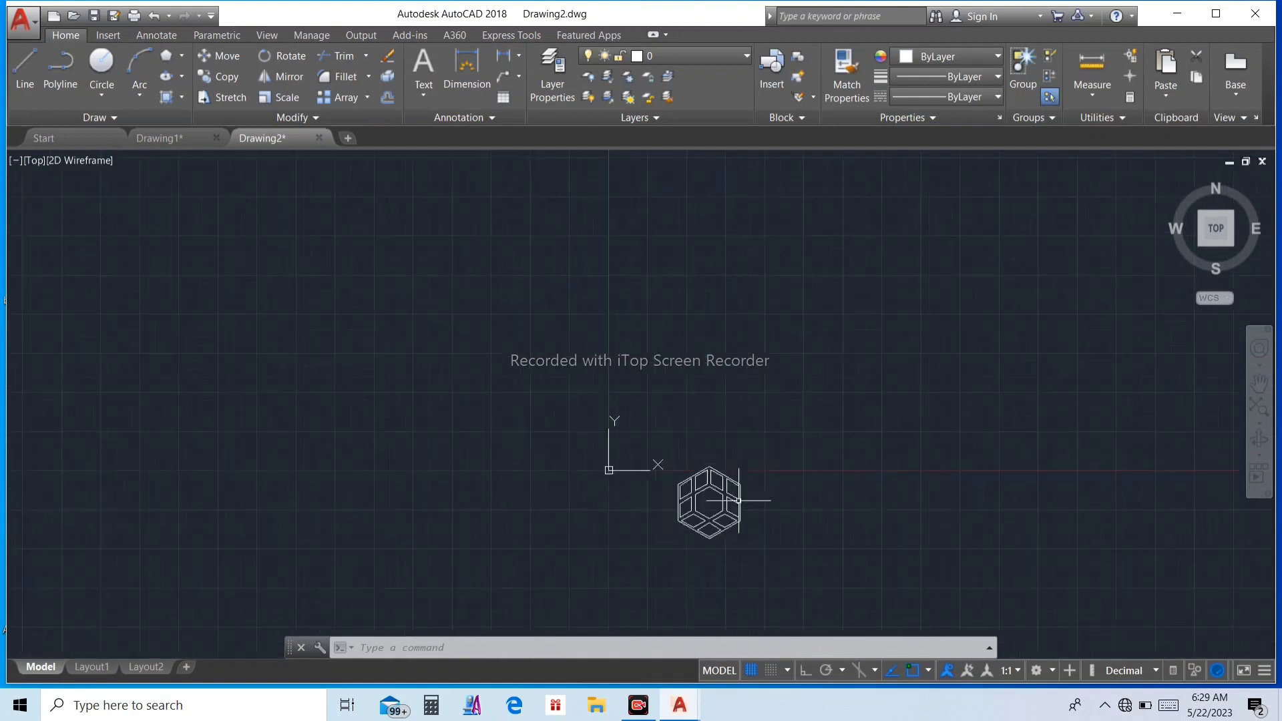
# Step: Copy the entire hexagon pattern from its outer lower-left corner to its outer lower-right corner
pyautogui.scroll(-2, 787, 487)
pyautogui.scroll(3, 726, 446)
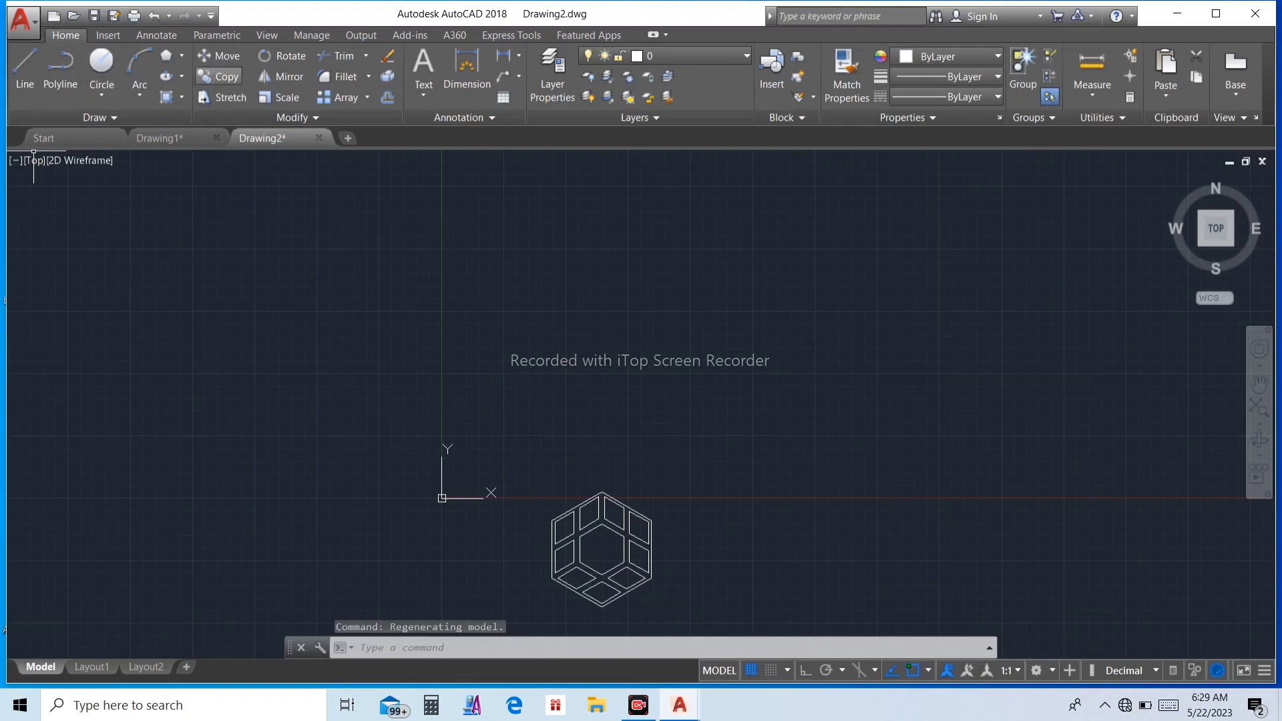
pyautogui.click(217, 76)
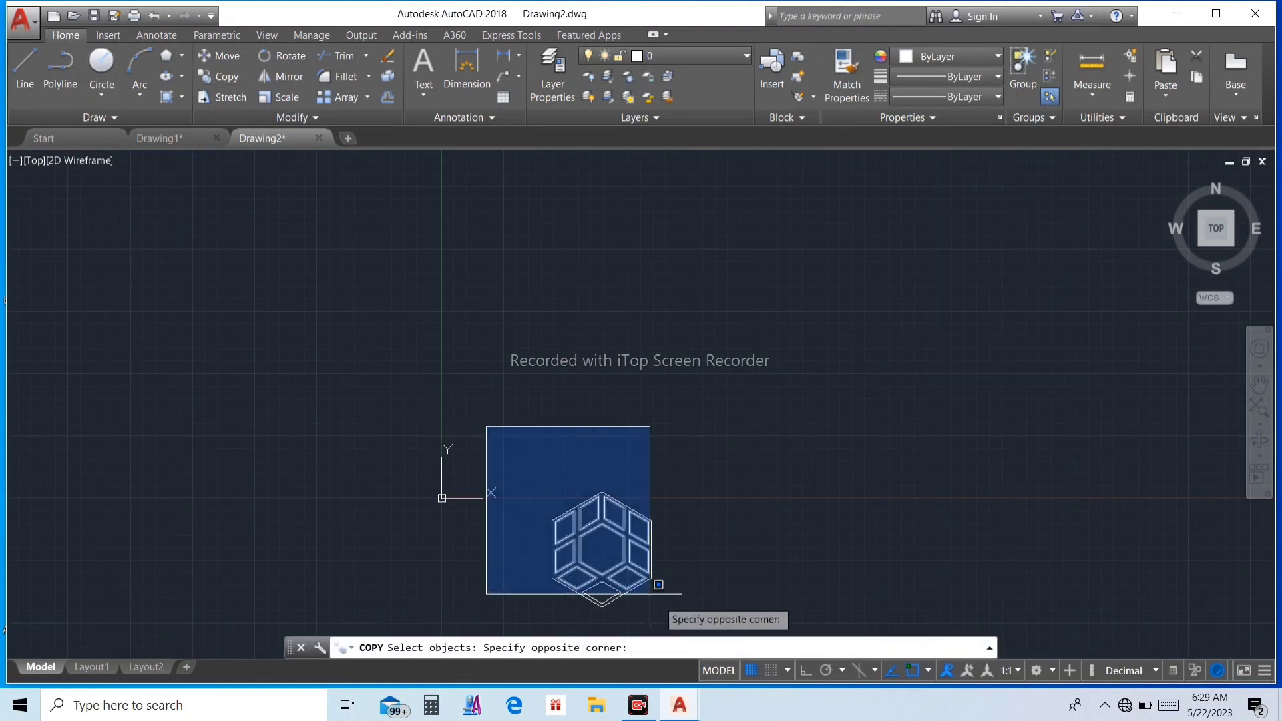
pyautogui.click(759, 624)
pyautogui.scroll(5, 603, 562)
pyautogui.scroll(-3, 589, 312)
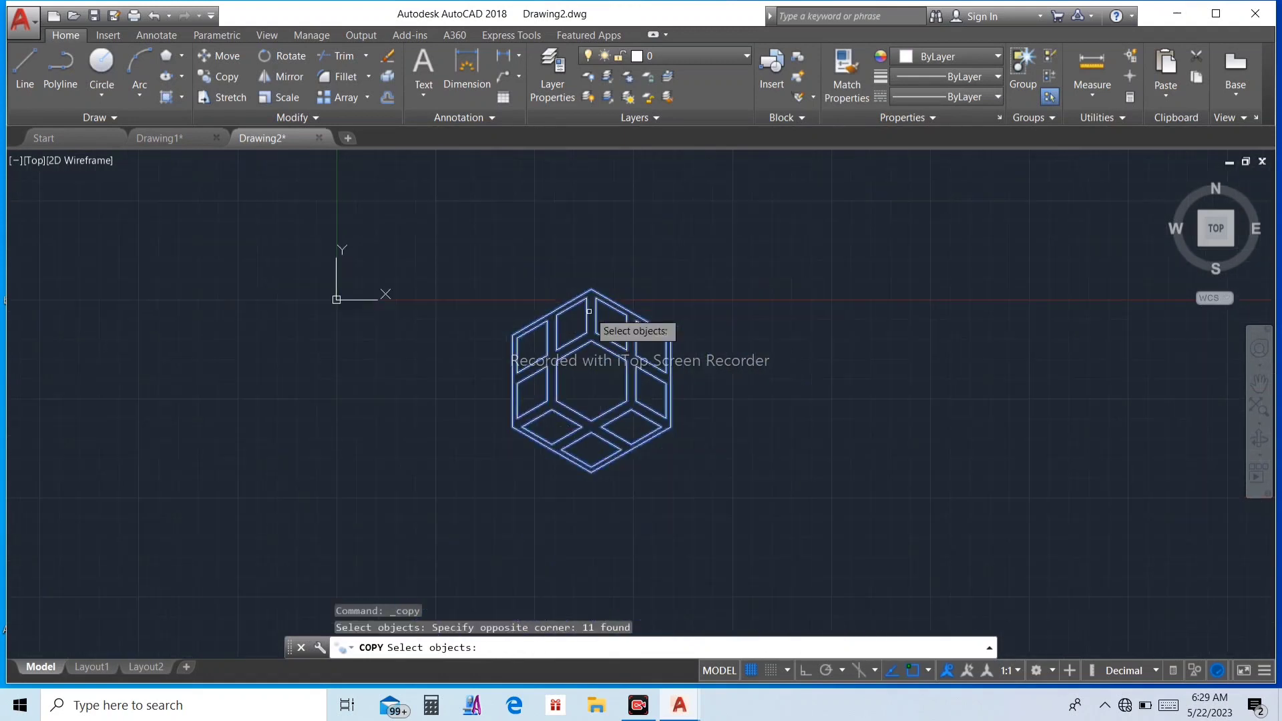
pyautogui.press('Return')
pyautogui.scroll(4, 521, 447)
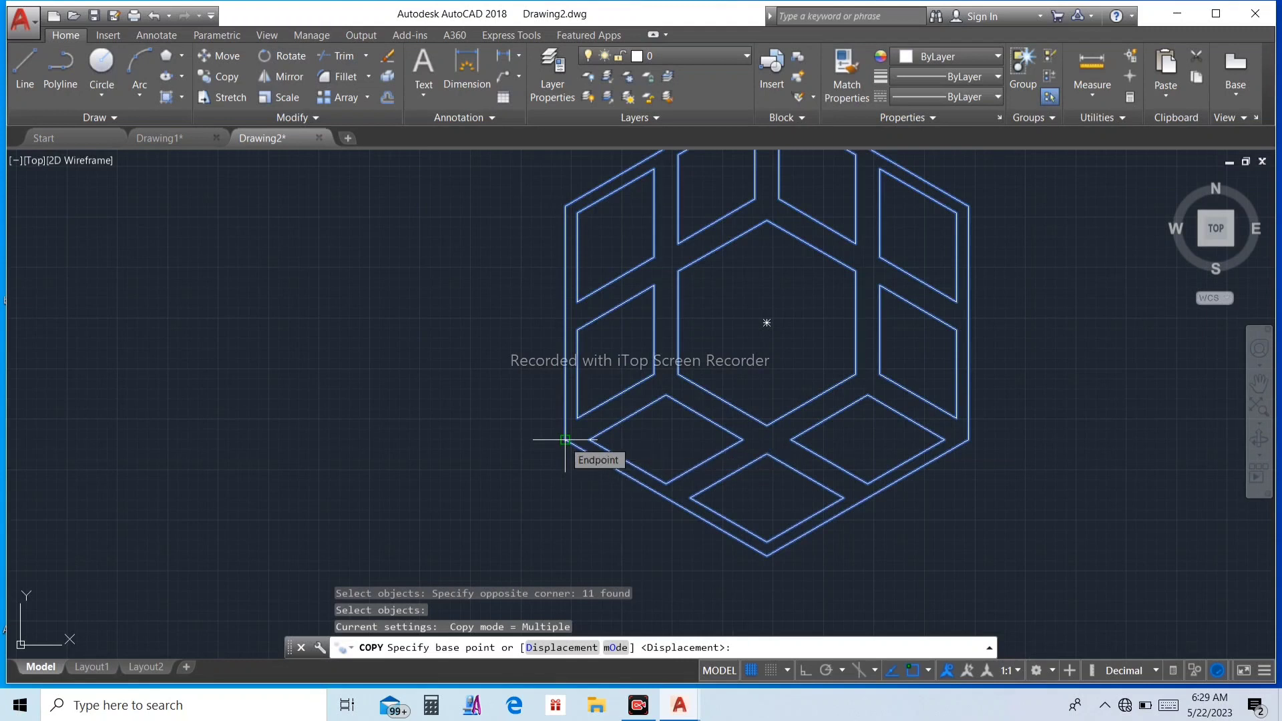
pyautogui.click(565, 439)
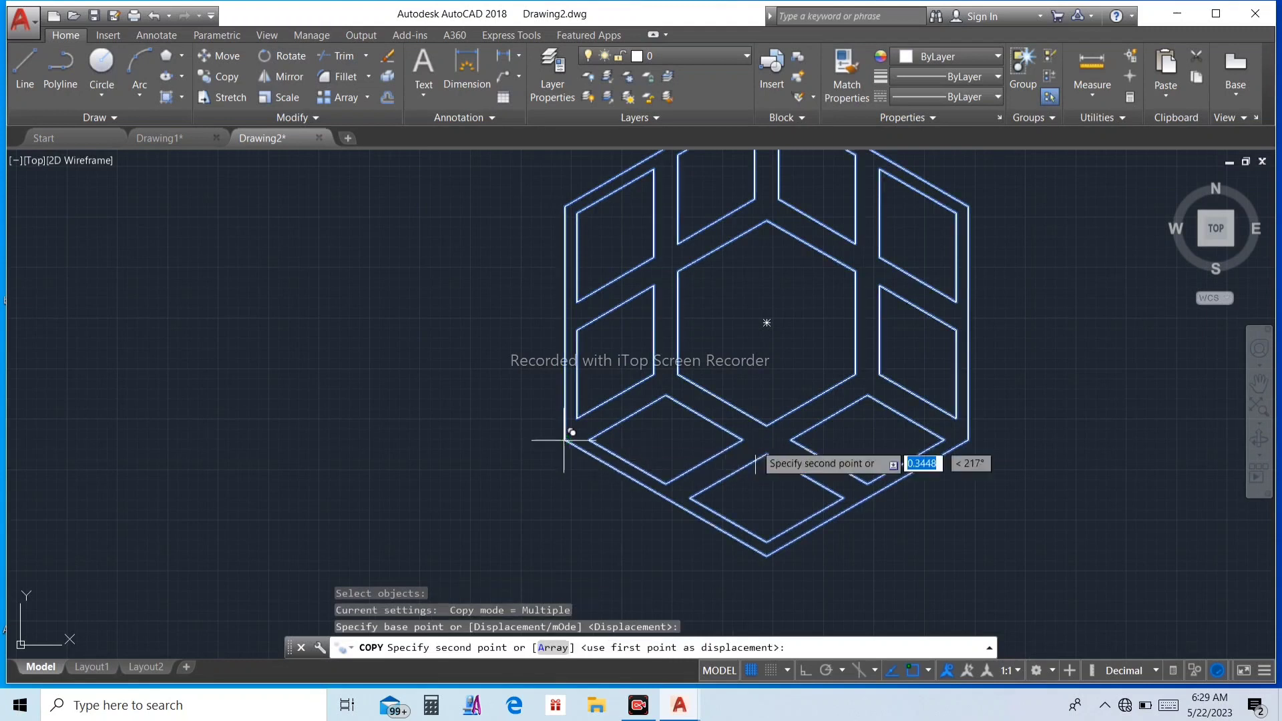
pyautogui.click(967, 441)
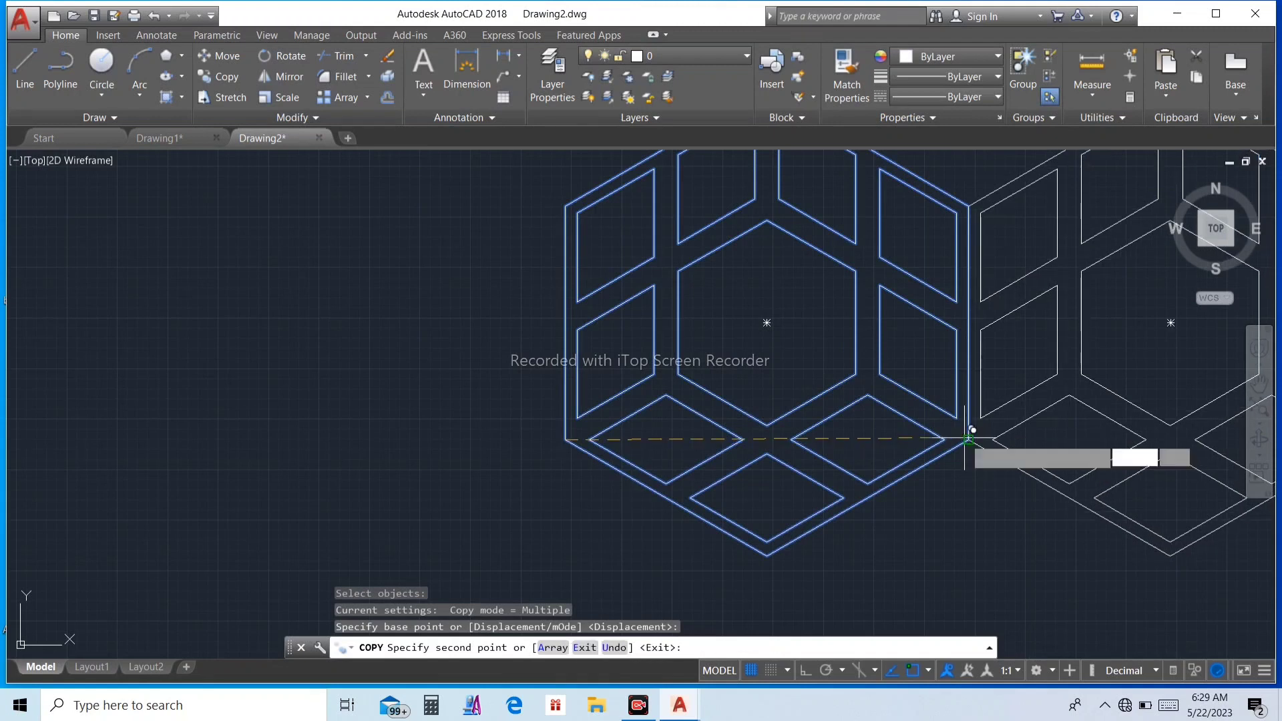
# Step: Place two more copies of the pattern at successive lower-right corners to continue the row, and end copying
pyautogui.scroll(-6, 621, 420)
pyautogui.scroll(6, 828, 424)
pyautogui.scroll(3, 827, 420)
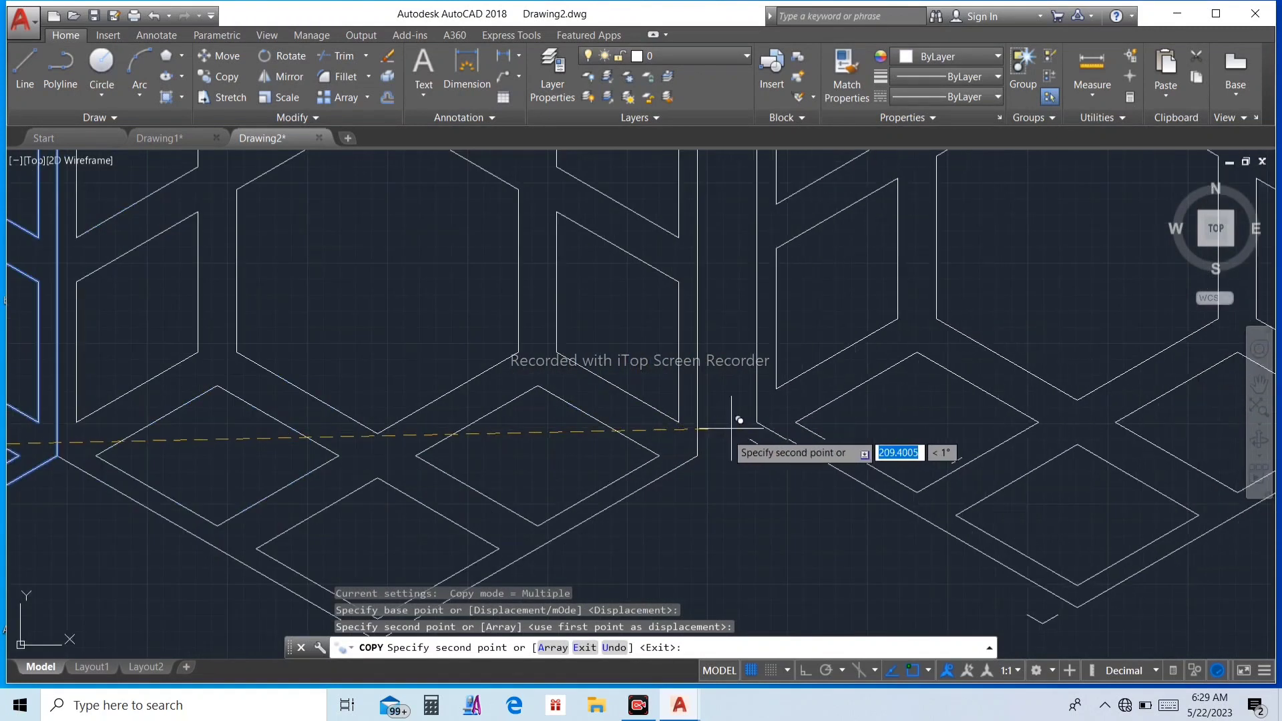
pyautogui.click(697, 456)
pyautogui.scroll(-5, 698, 456)
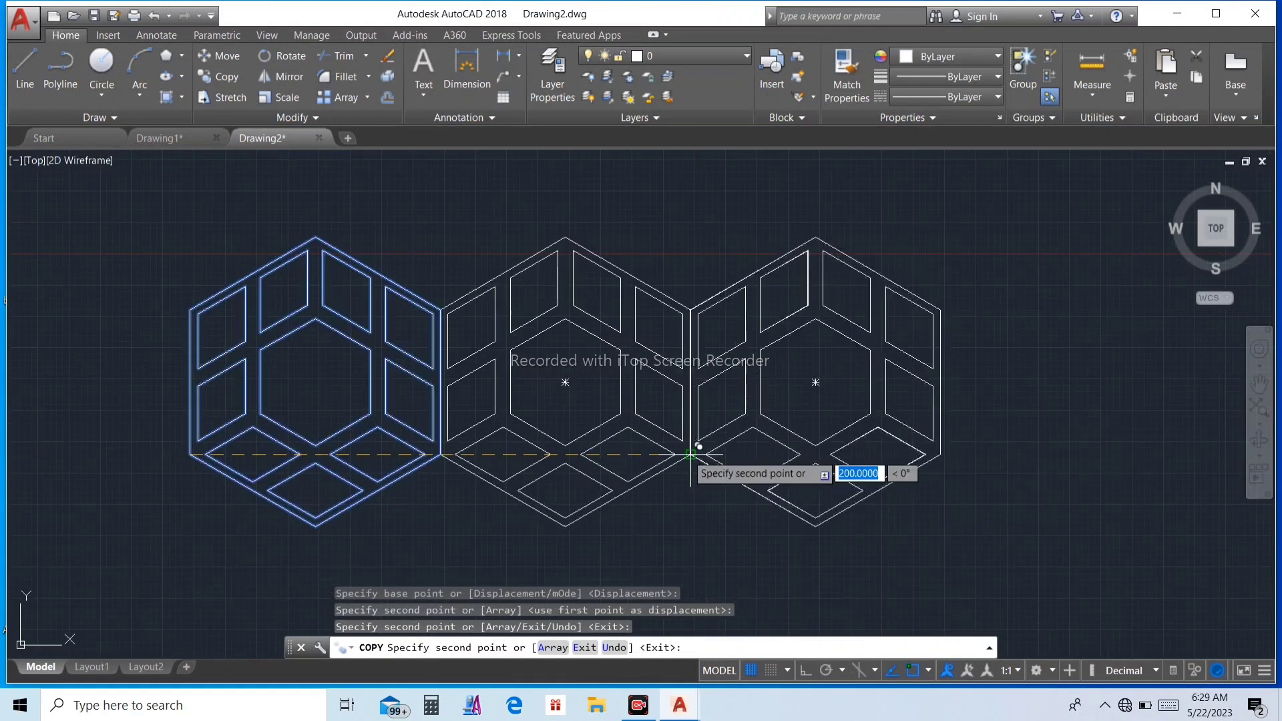
pyautogui.scroll(5, 935, 464)
pyautogui.click(976, 461)
pyautogui.press('Escape')
pyautogui.scroll(-5, 822, 459)
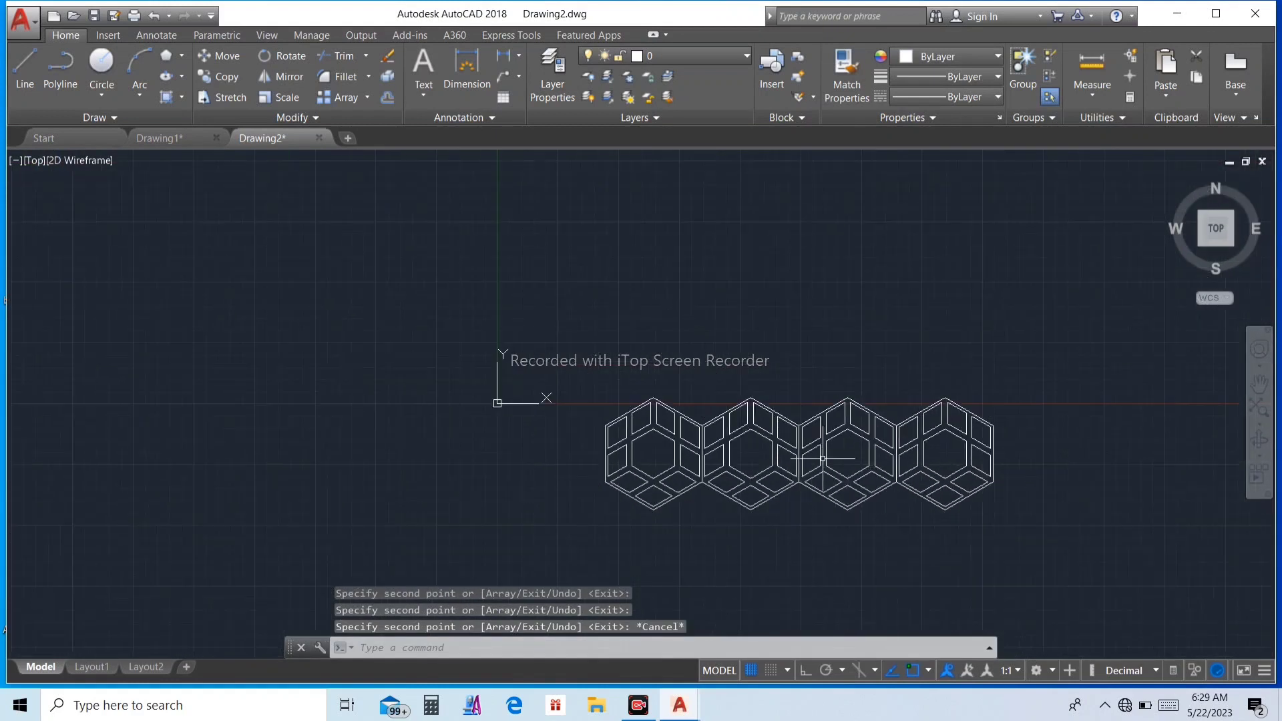
# Step: Copy the row of four hexagon patterns from its outer lower-left corner to its outer lower-right corner
pyautogui.click(569, 330)
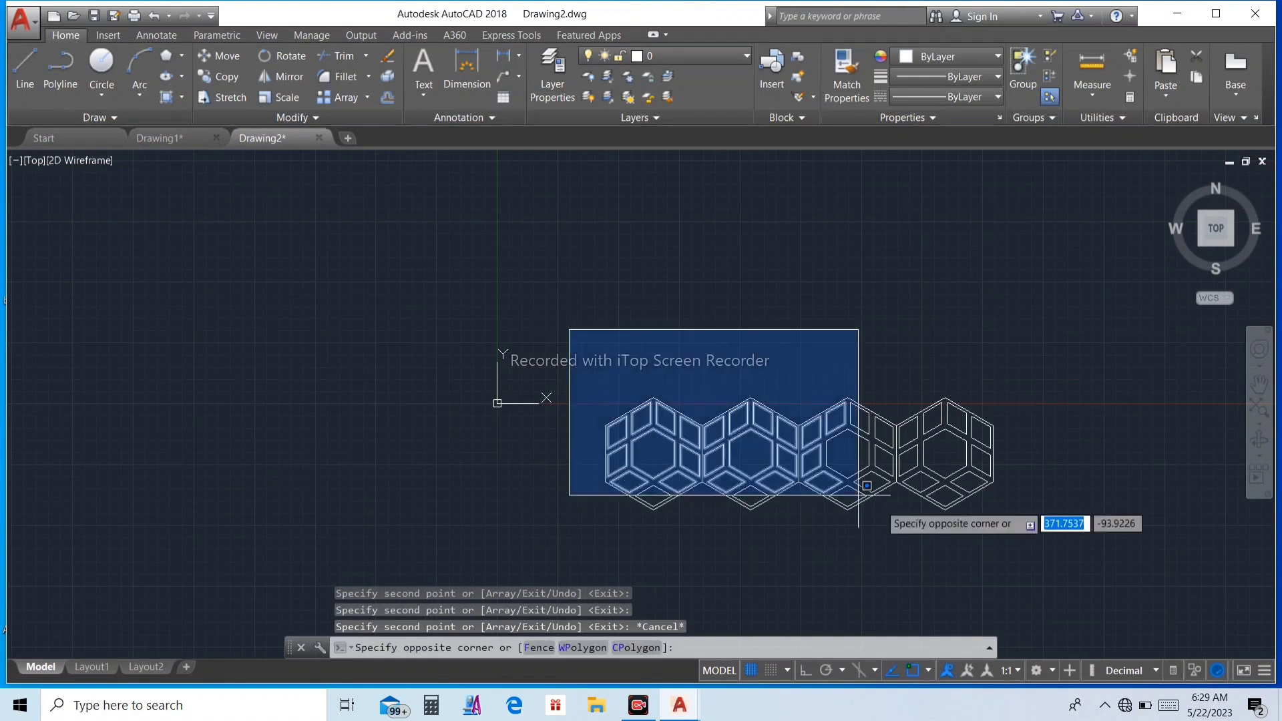
pyautogui.click(1005, 553)
pyautogui.click(220, 76)
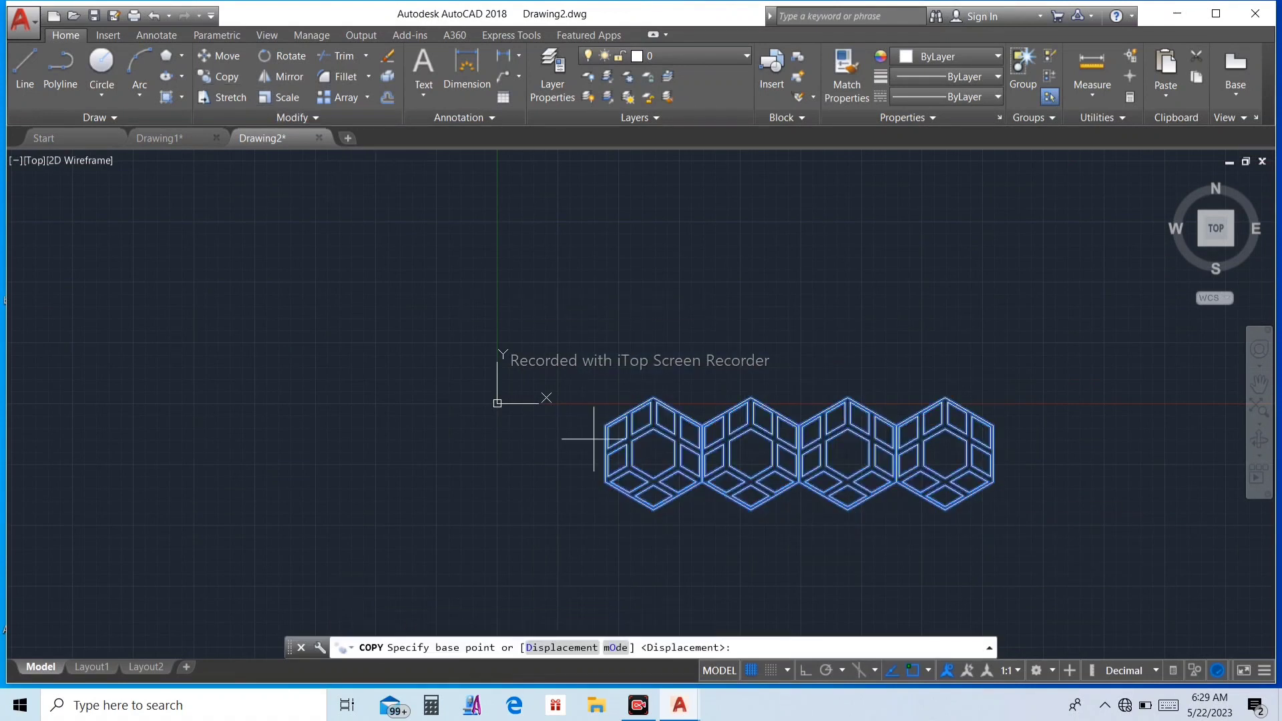
pyautogui.scroll(4, 663, 593)
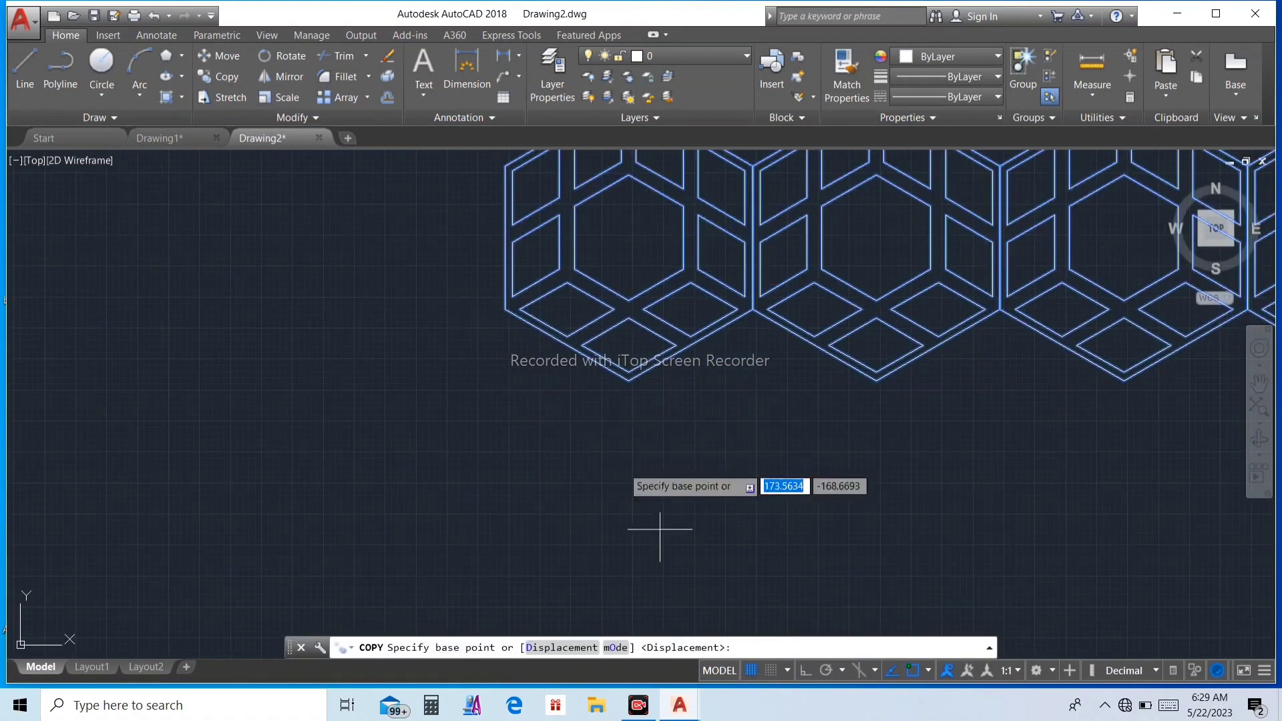
pyautogui.click(504, 309)
pyautogui.scroll(-2, 684, 331)
pyautogui.scroll(5, 758, 324)
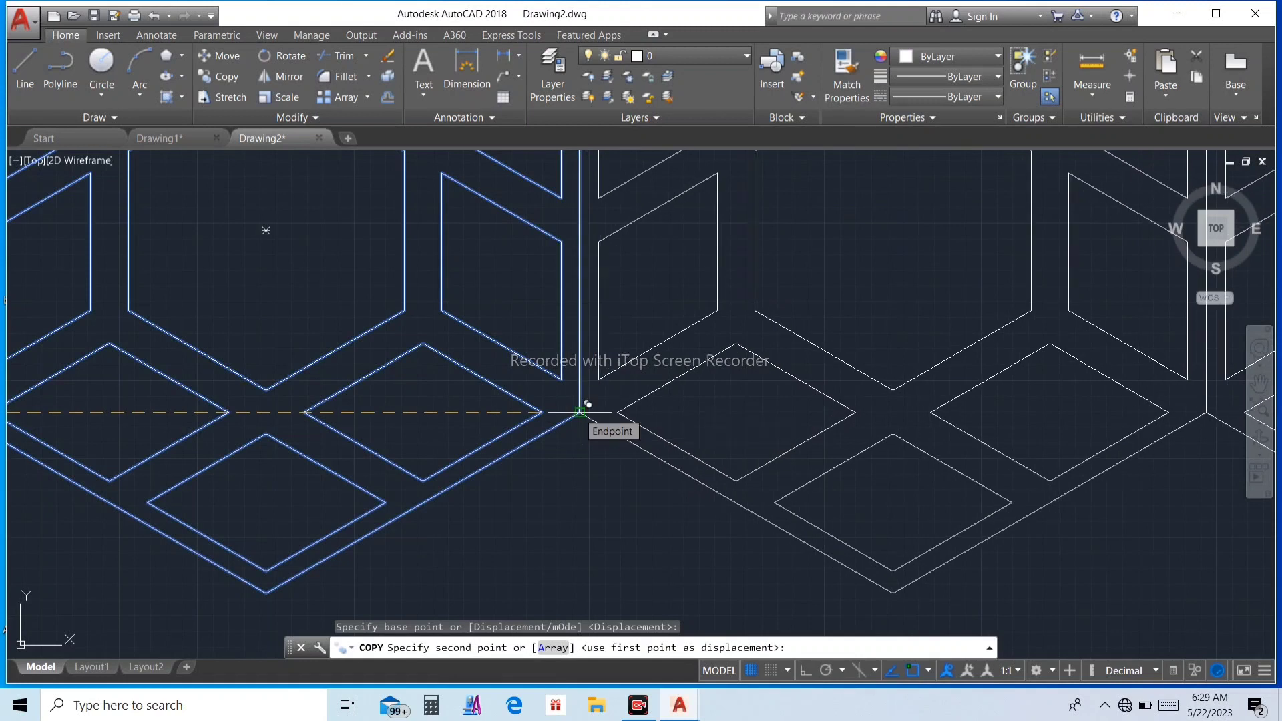
pyautogui.click(579, 412)
# Step: Place two more copies of the four-pattern row at successive outer lower-right corners, and end copying
pyautogui.scroll(-3, 614, 414)
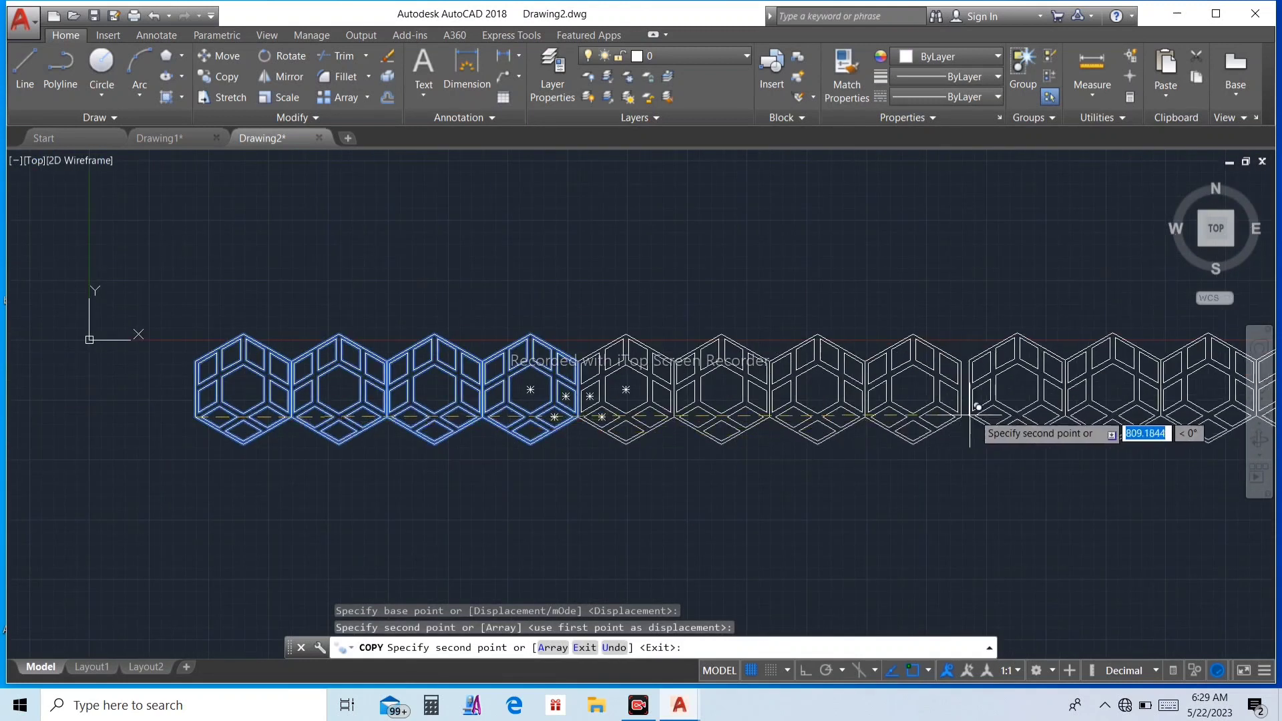
pyautogui.scroll(4, 993, 403)
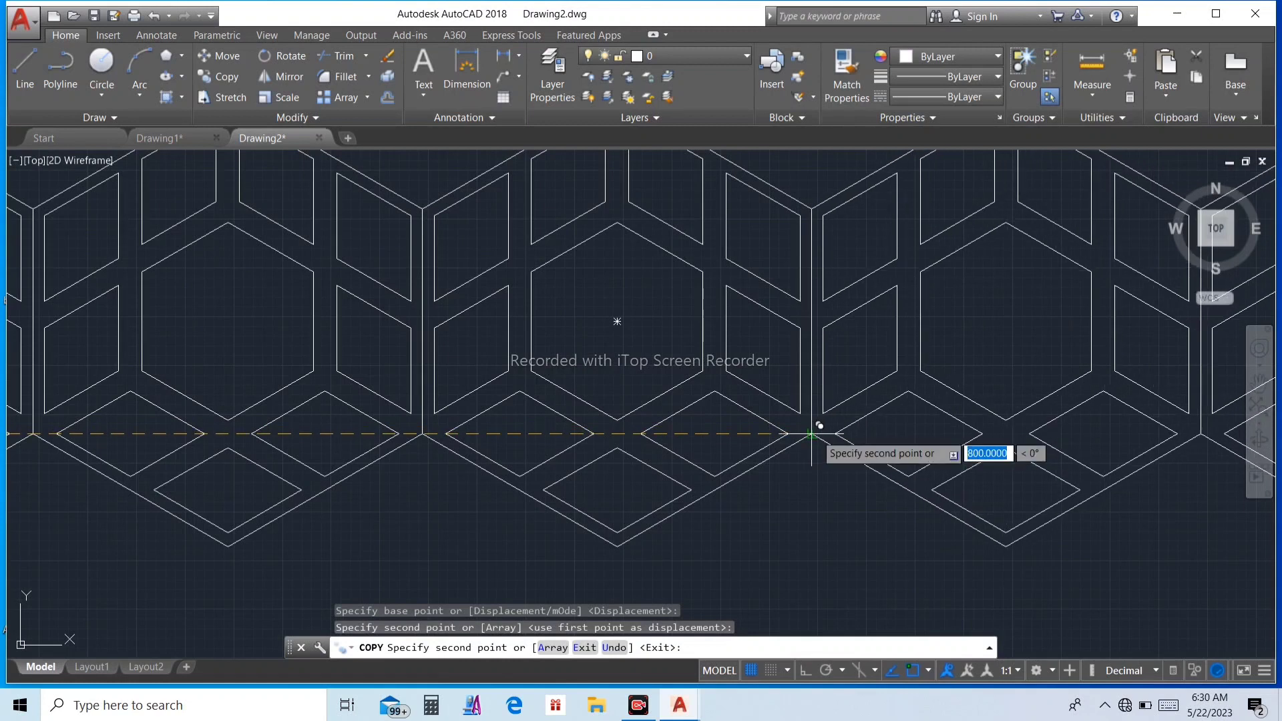
pyautogui.click(811, 434)
pyautogui.scroll(-3, 812, 437)
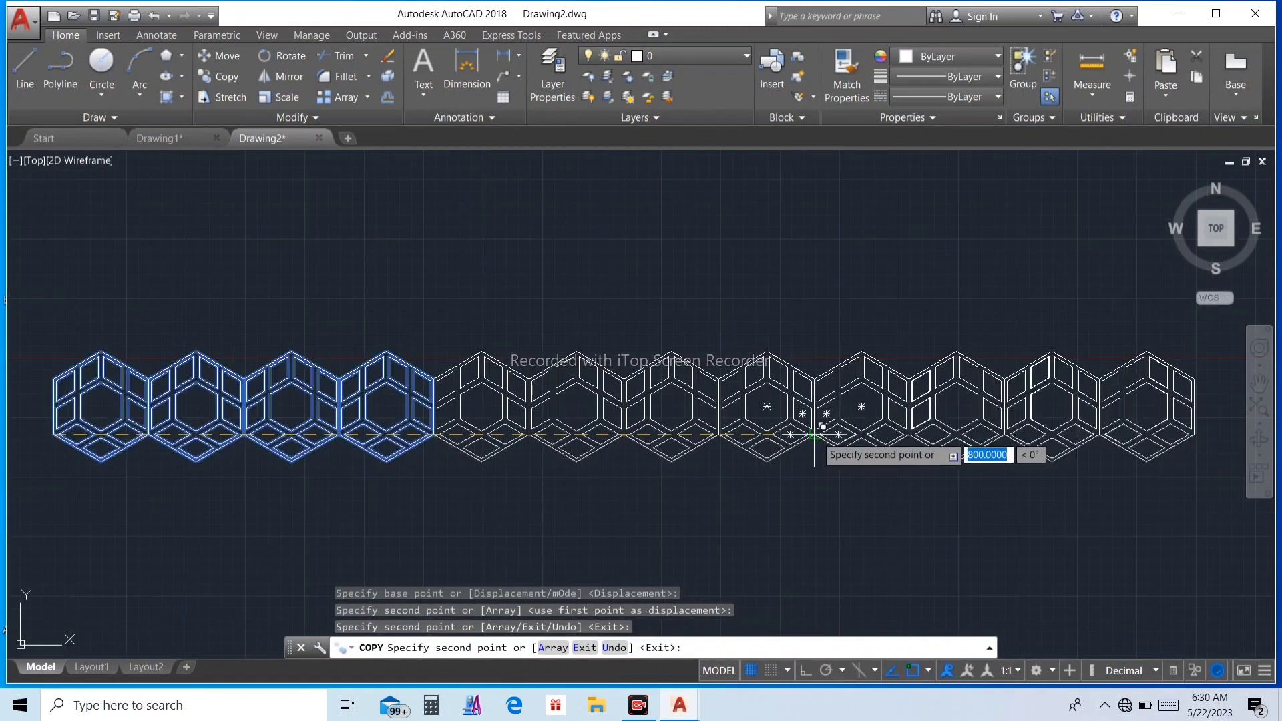
pyautogui.scroll(-2, 784, 399)
pyautogui.scroll(5, 931, 394)
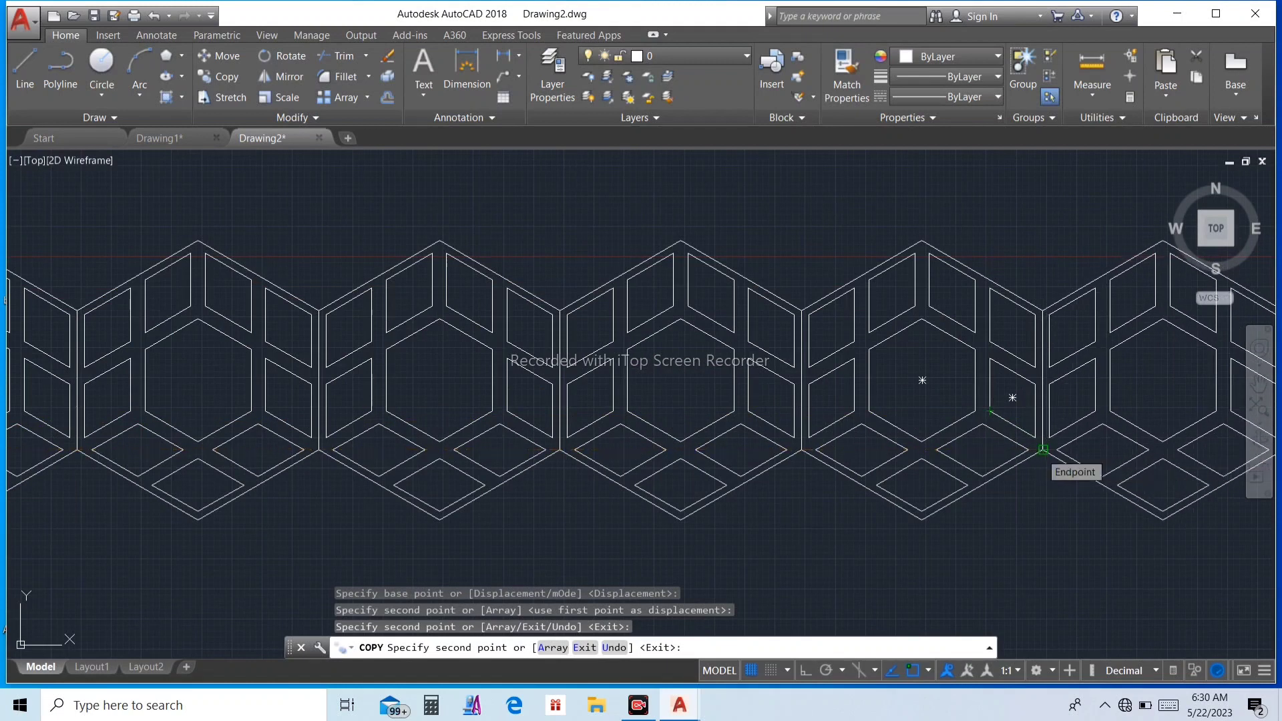
pyautogui.click(1045, 446)
pyautogui.press('Escape')
# Step: Delete the outer hexagon outline of every pattern in the row except the first one
pyautogui.scroll(-5, 888, 497)
pyautogui.scroll(8, 1069, 508)
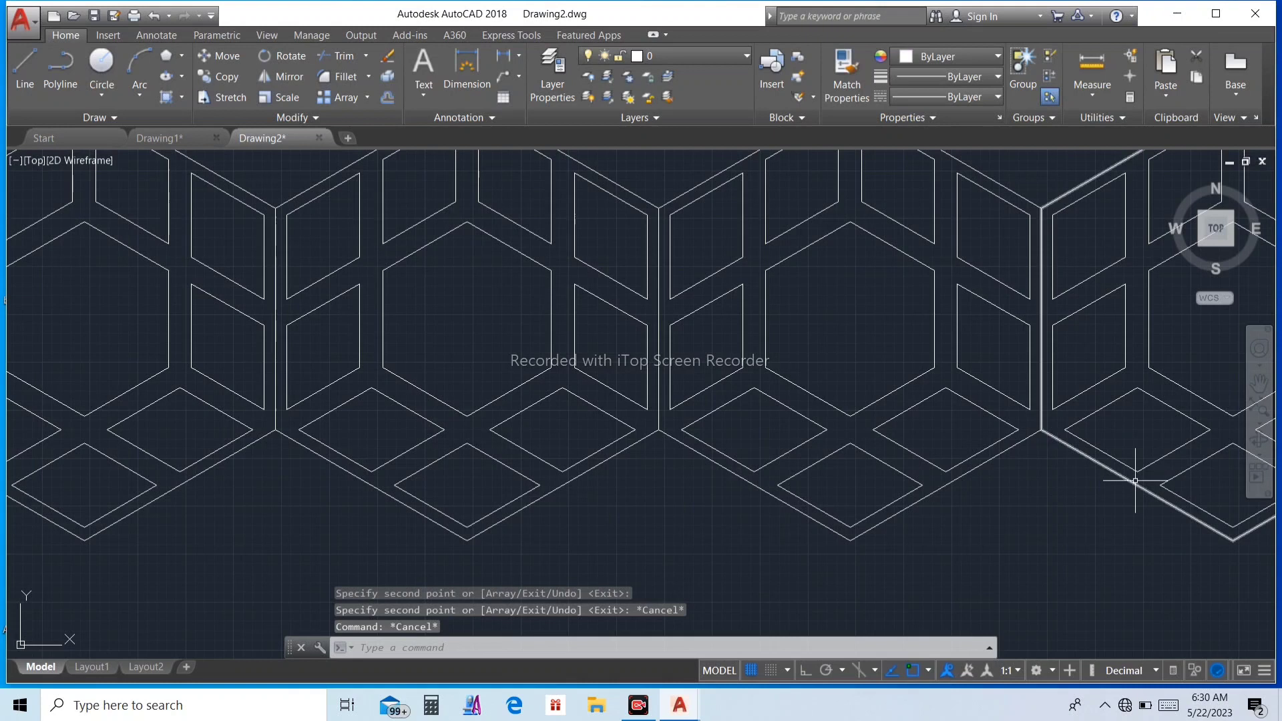
pyautogui.click(1135, 481)
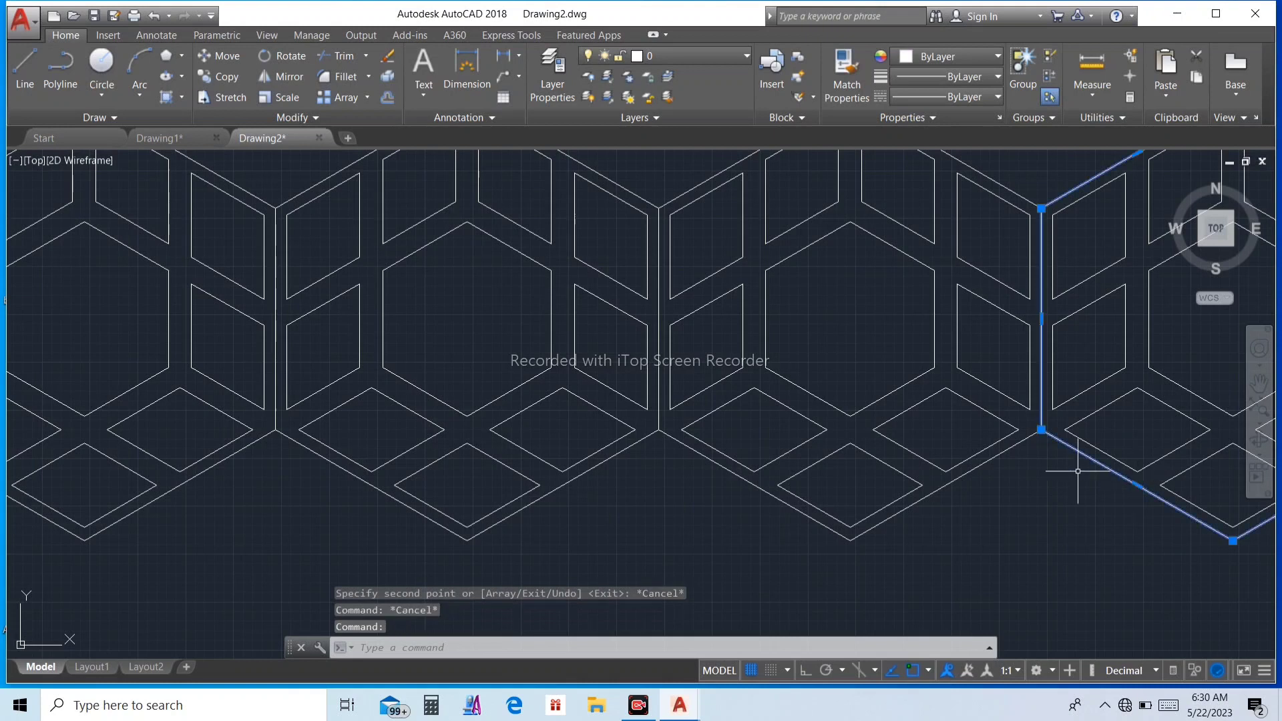
pyautogui.click(1001, 456)
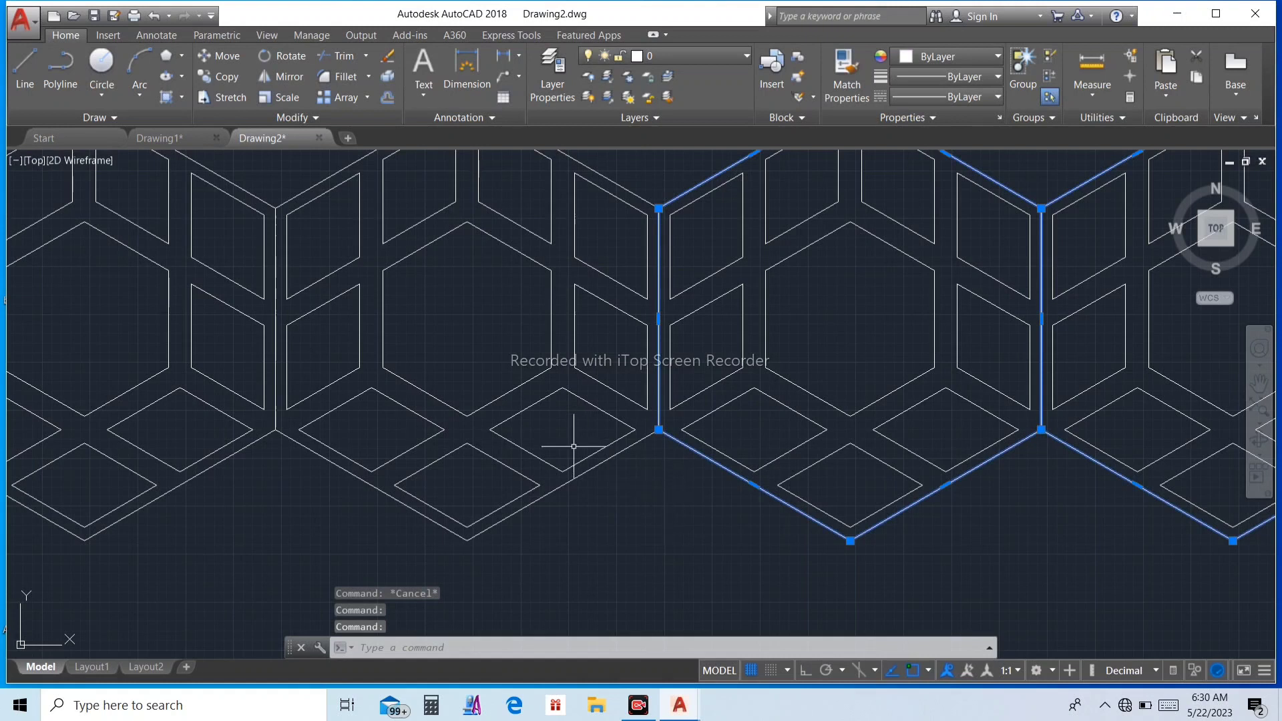
pyautogui.click(564, 479)
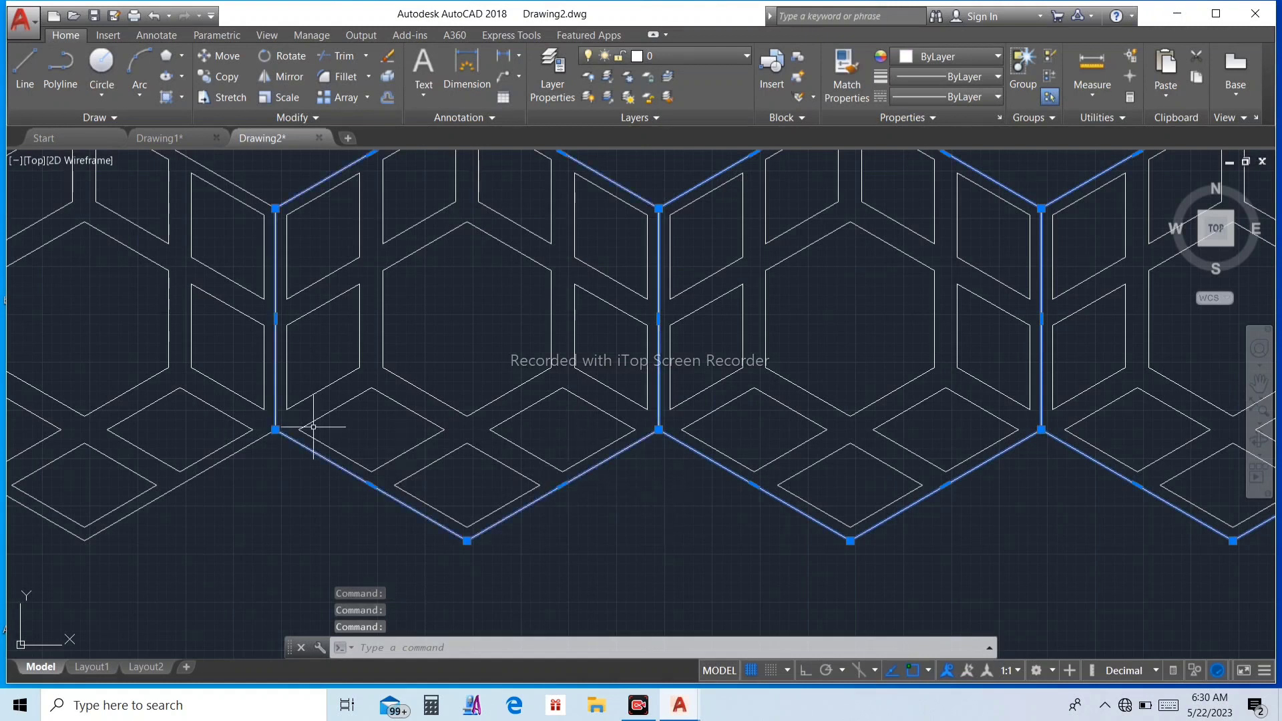
pyautogui.scroll(-6, 227, 447)
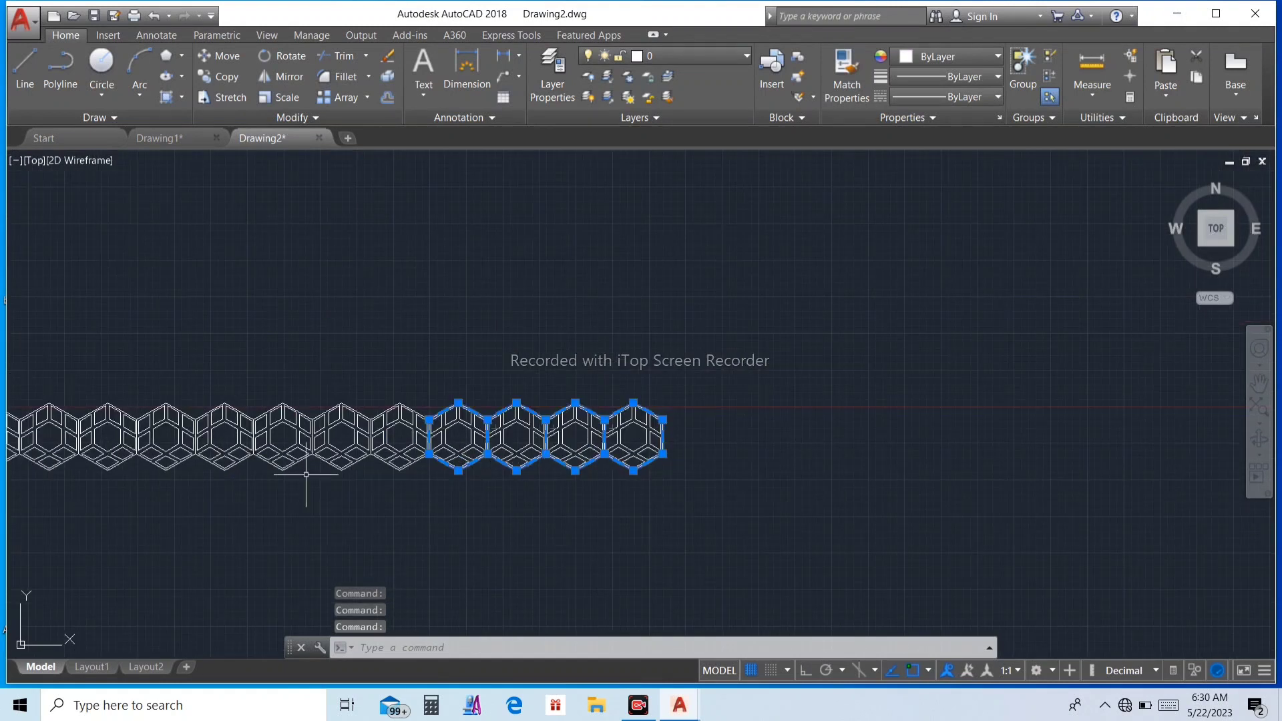
pyautogui.scroll(6, 241, 458)
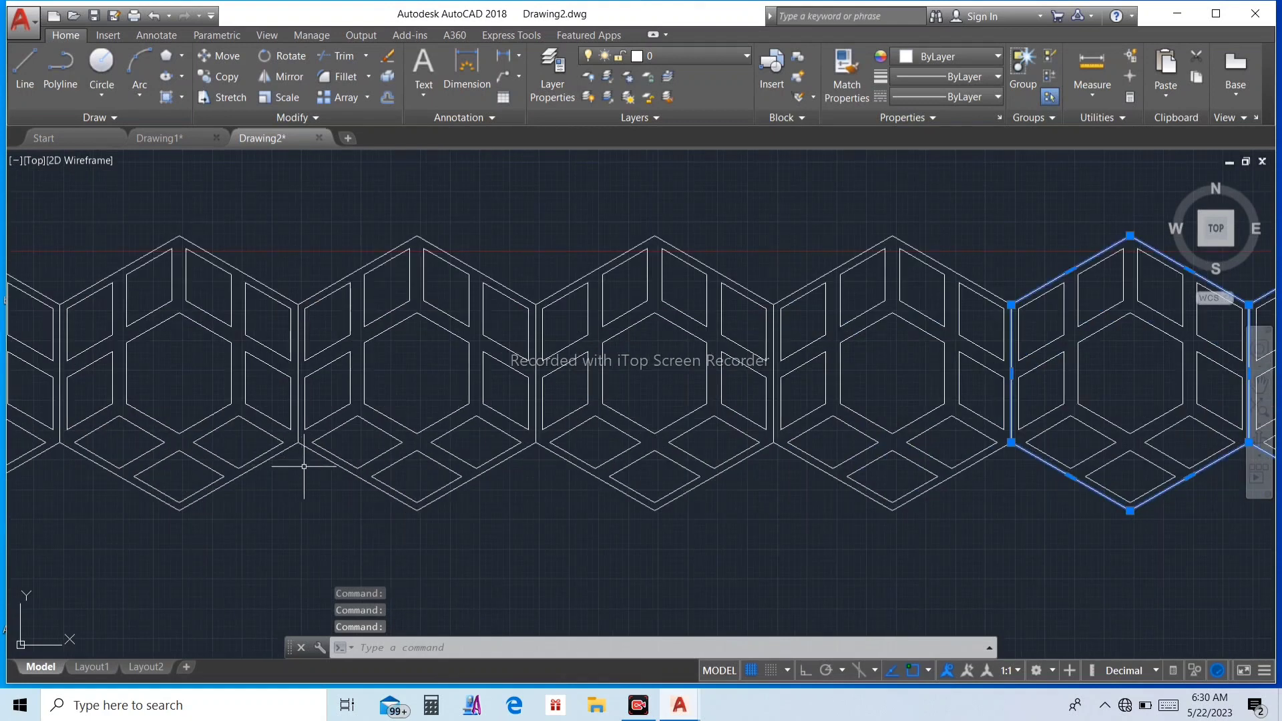
pyautogui.click(539, 444)
pyautogui.click(523, 452)
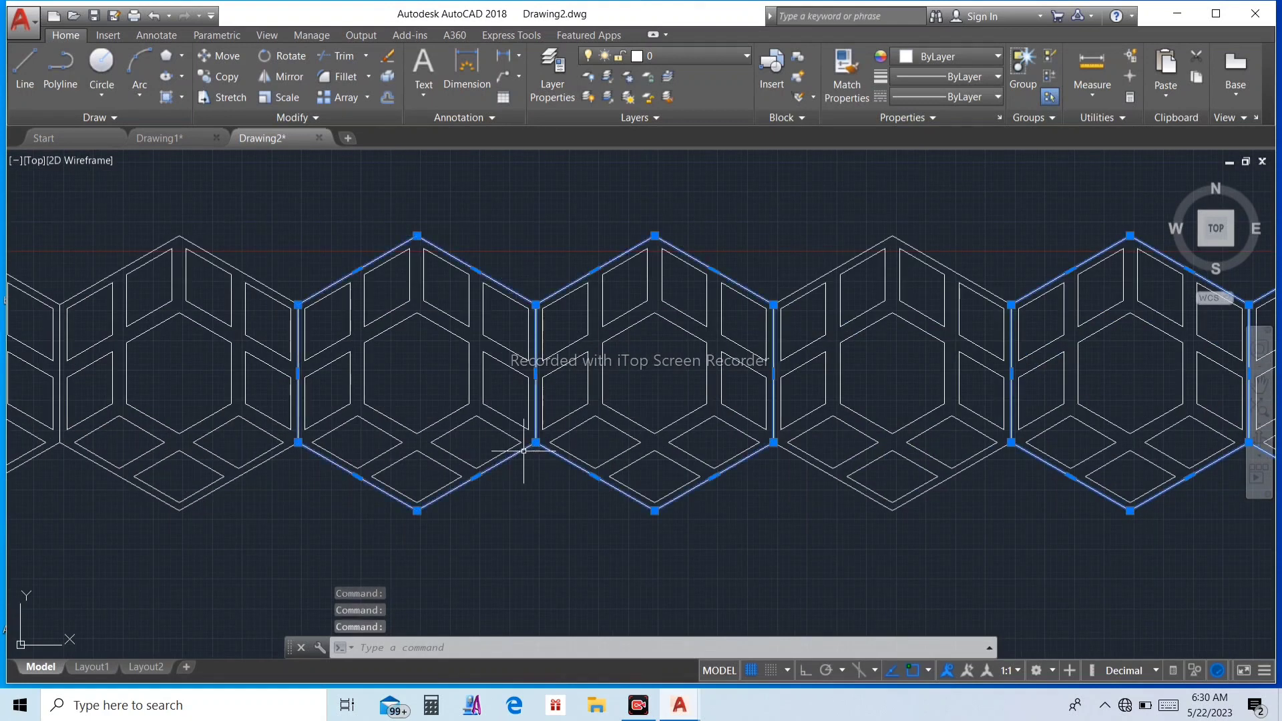
pyautogui.click(794, 456)
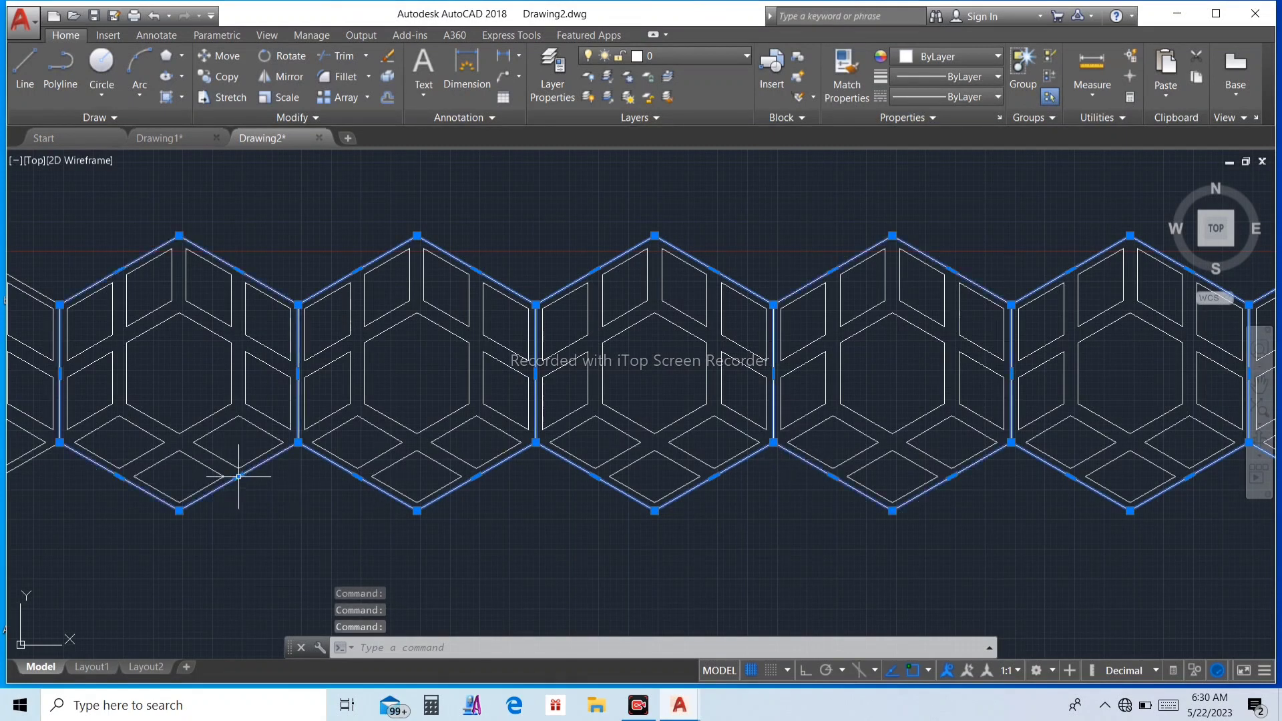
pyautogui.scroll(-8, 620, 454)
pyautogui.scroll(6, 429, 450)
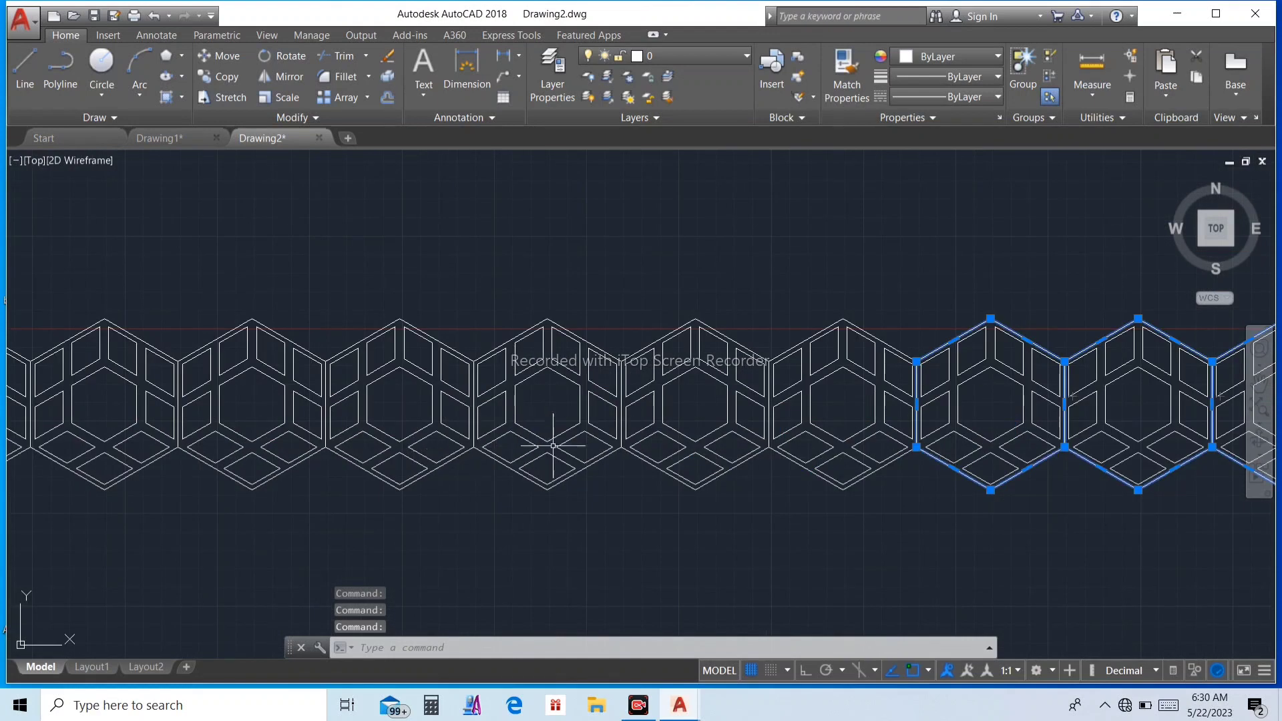
pyautogui.scroll(4, 628, 459)
pyautogui.click(629, 445)
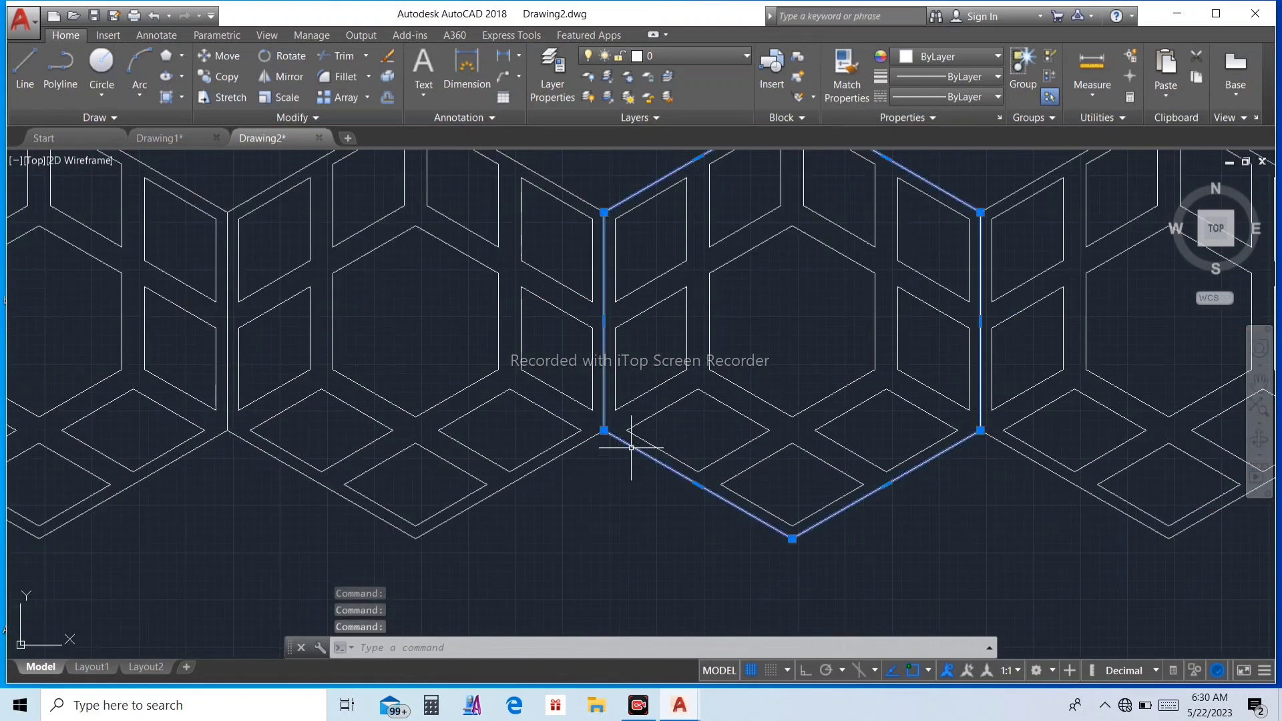
pyautogui.click(574, 445)
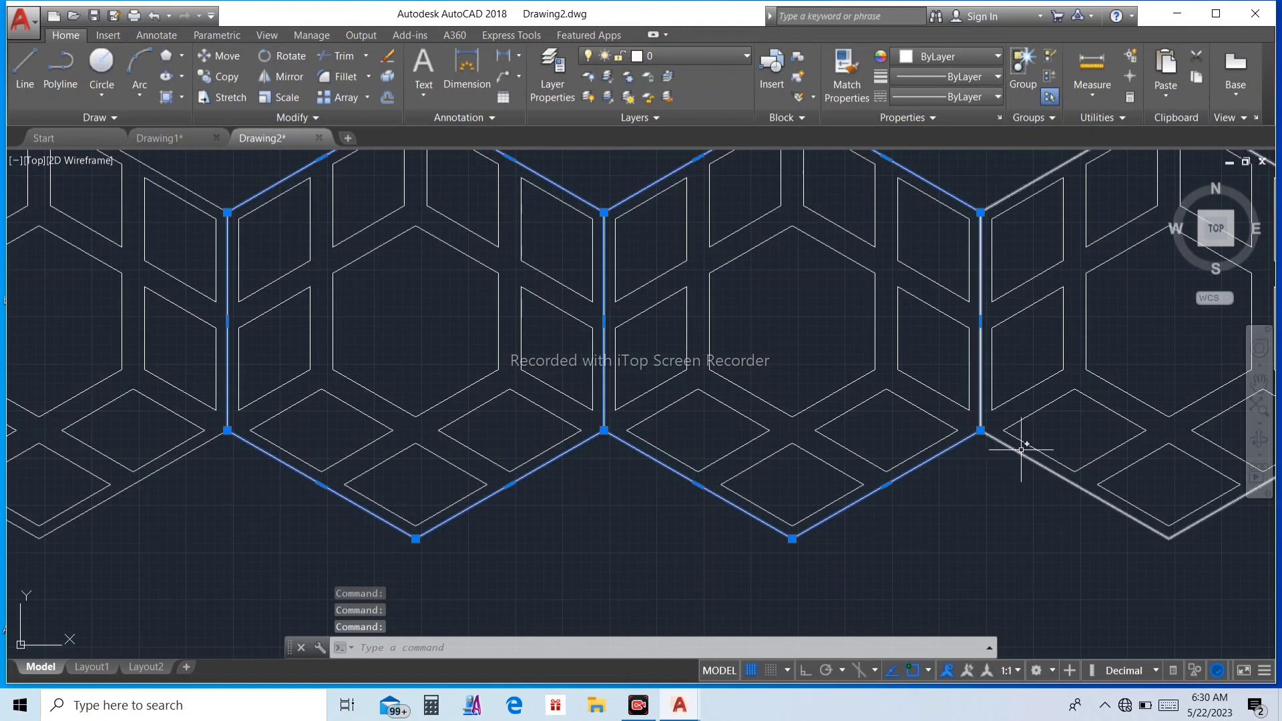
pyautogui.scroll(-6, 1011, 454)
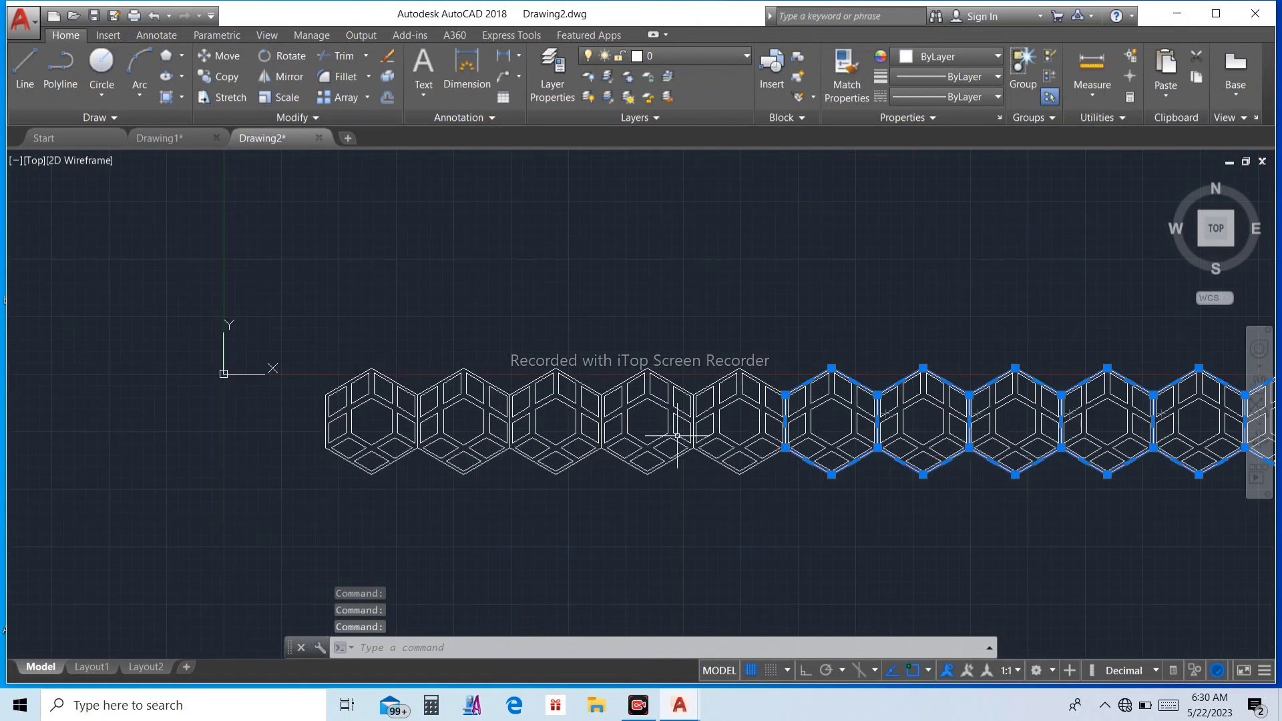
pyautogui.scroll(6, 677, 436)
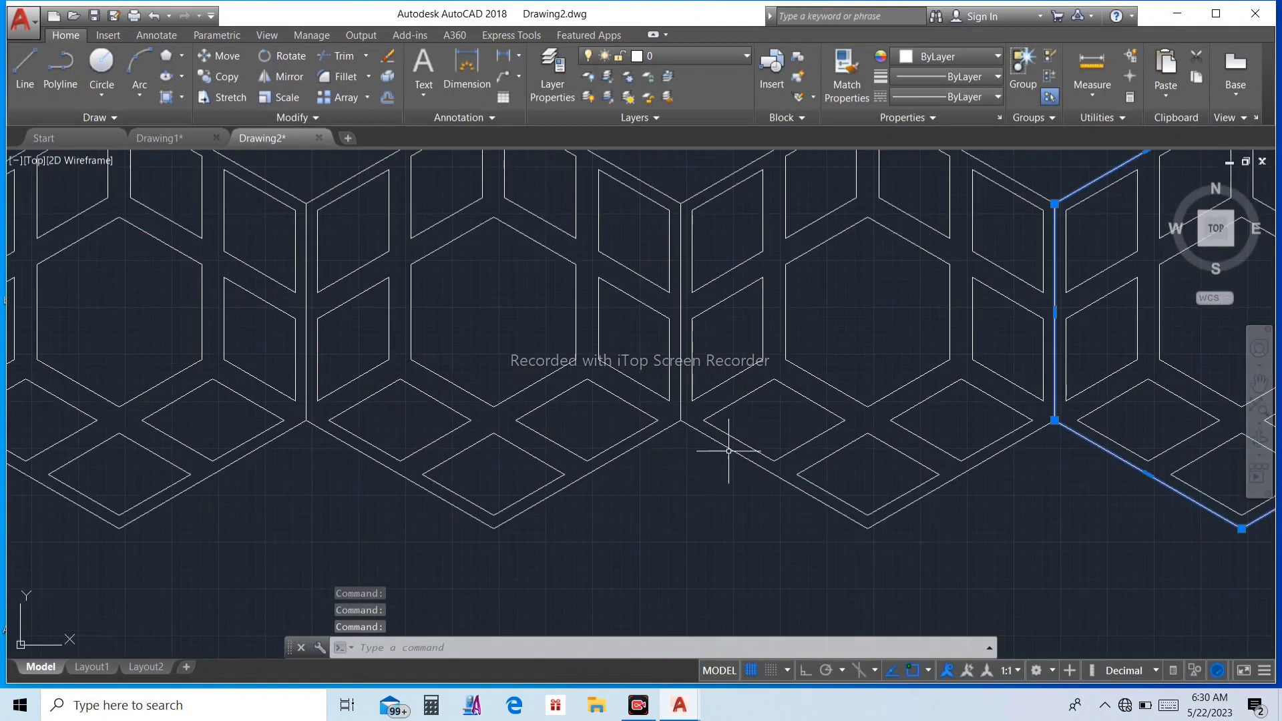
pyautogui.click(716, 442)
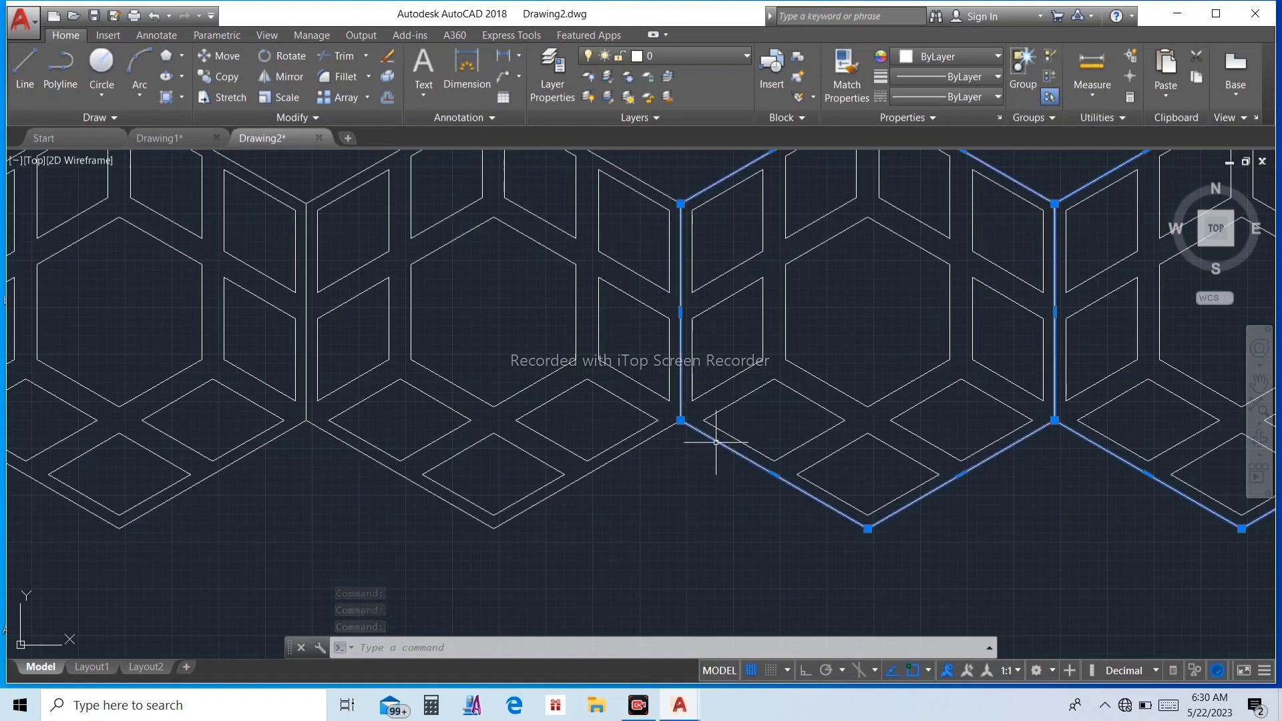
pyautogui.click(639, 443)
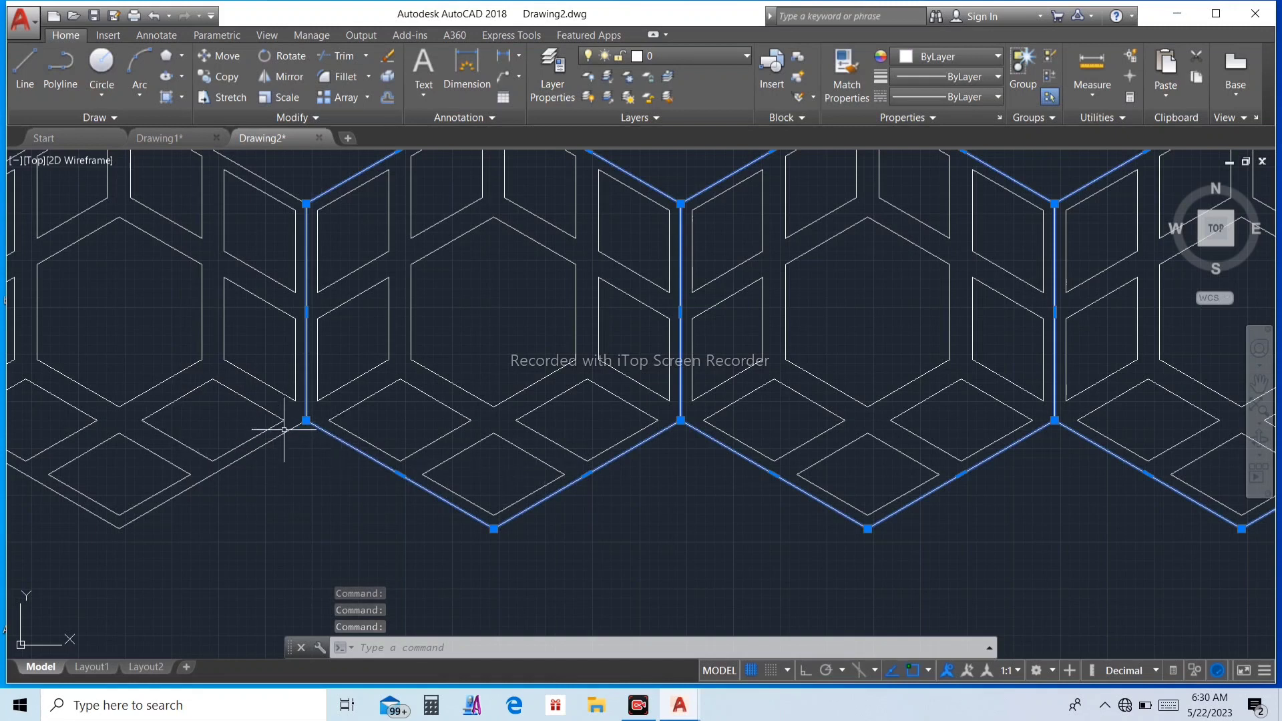
pyautogui.scroll(-9, 470, 466)
pyautogui.scroll(9, 381, 457)
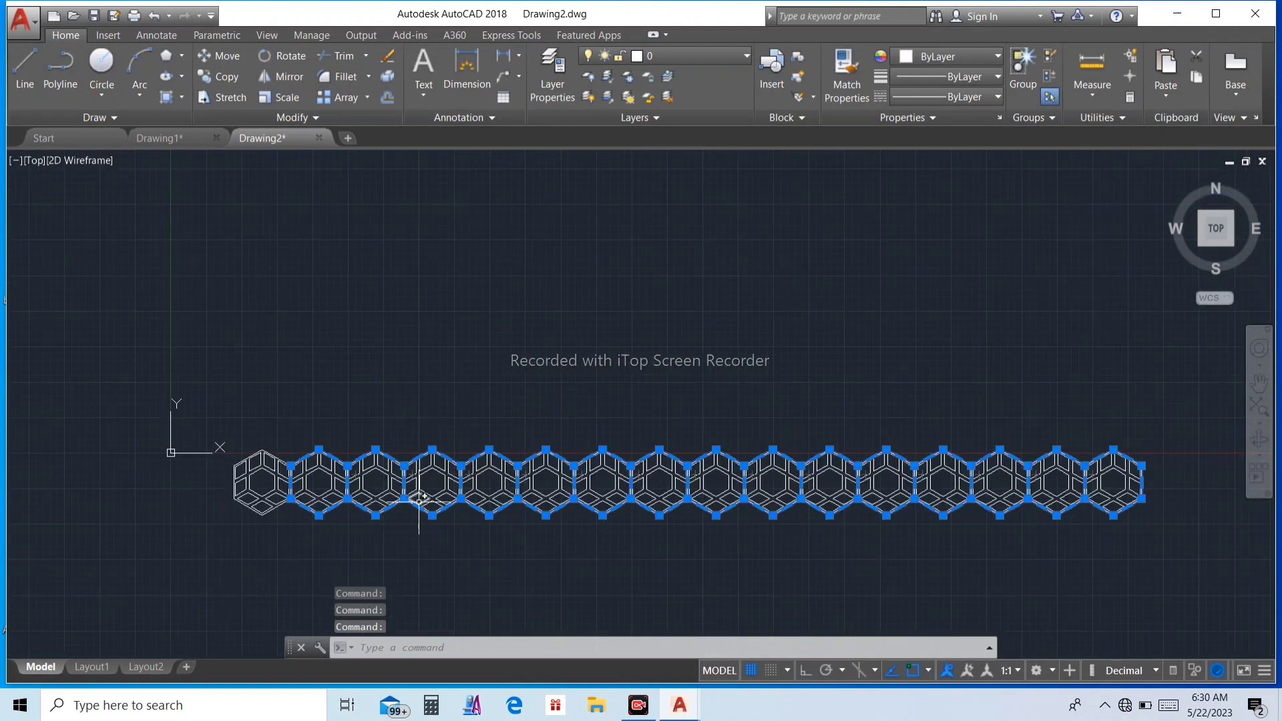
pyautogui.press('Delete')
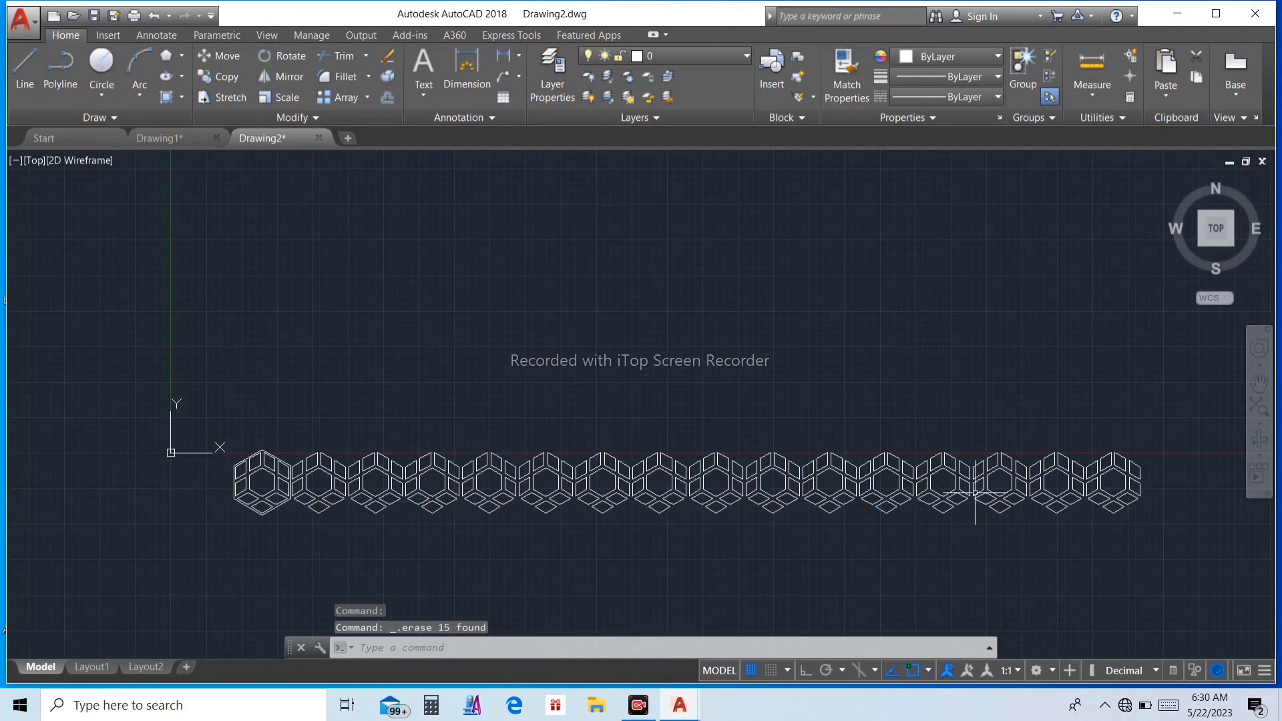
# Step: Copy the whole row from the bottom vertex of its first outer hexagon to that hexagon's upper-right corner, forming a staggered second row
pyautogui.scroll(1, 975, 494)
pyautogui.scroll(-3, 979, 491)
pyautogui.click(382, 419)
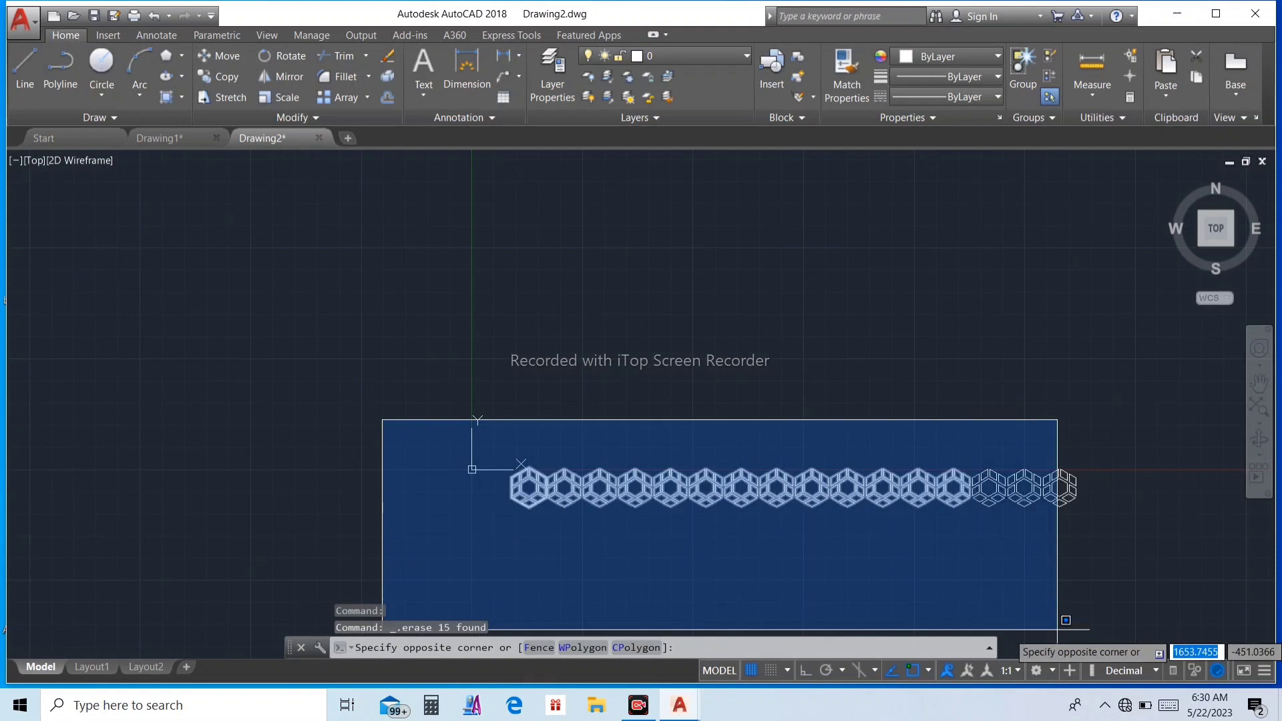
pyautogui.click(1139, 620)
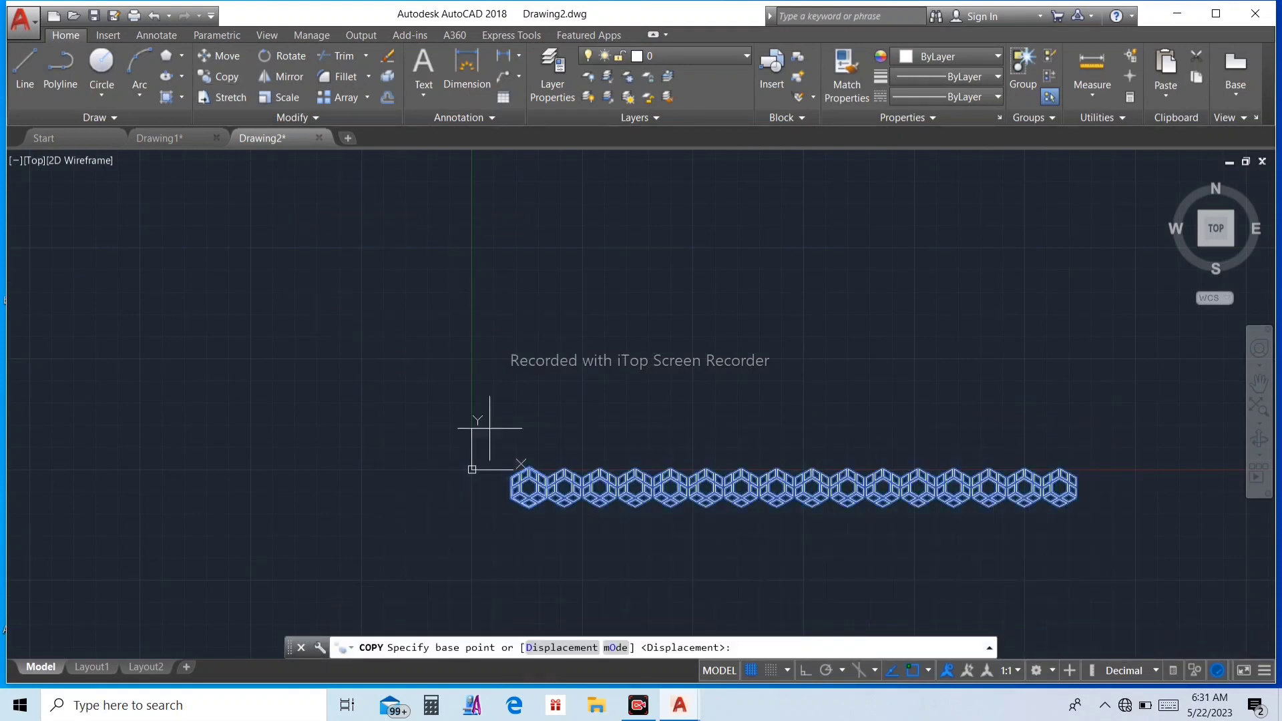
pyautogui.scroll(10, 487, 461)
pyautogui.scroll(-4, 665, 465)
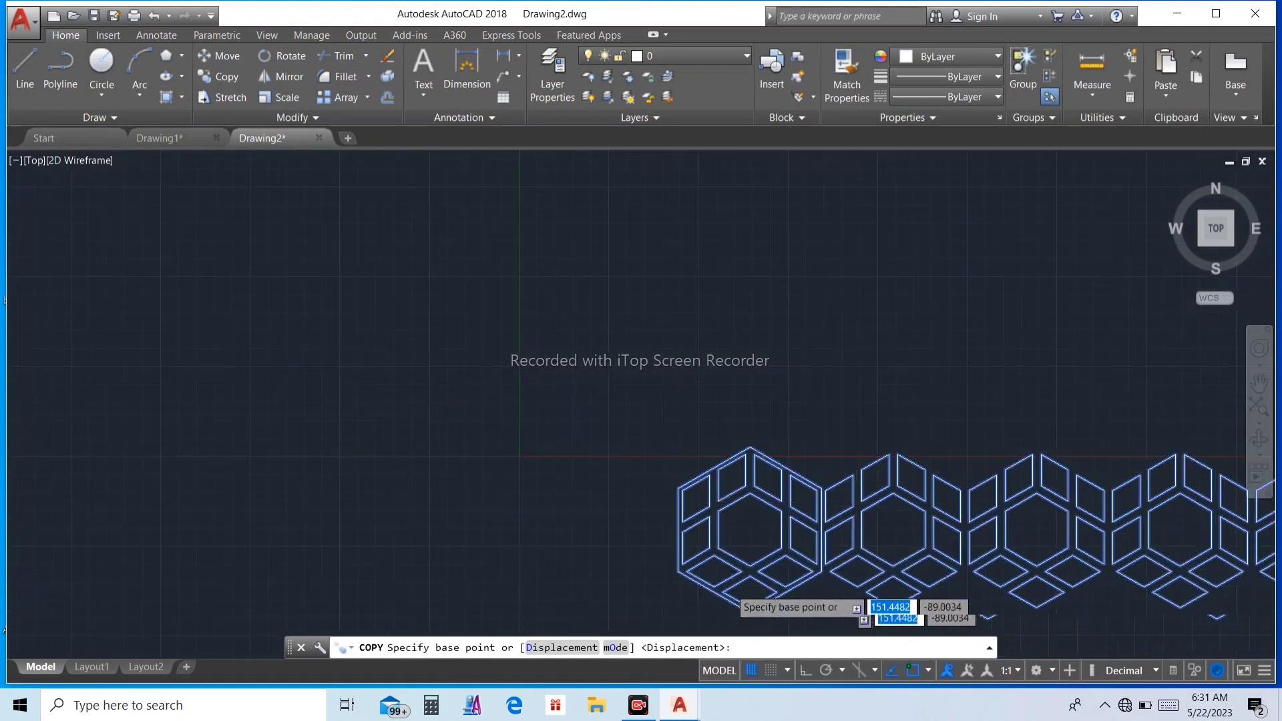
pyautogui.scroll(4, 767, 610)
pyautogui.scroll(-4, 745, 479)
pyautogui.scroll(5, 744, 478)
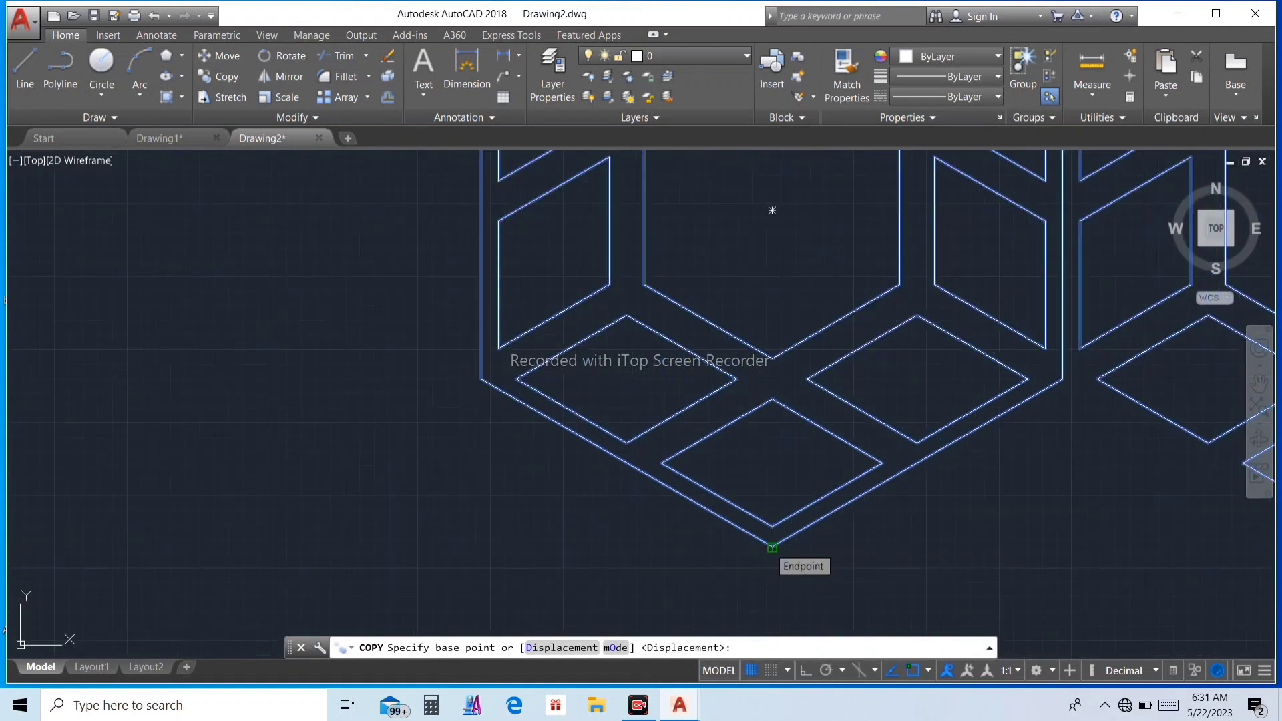
pyautogui.click(772, 548)
pyautogui.scroll(-4, 773, 427)
pyautogui.scroll(5, 859, 286)
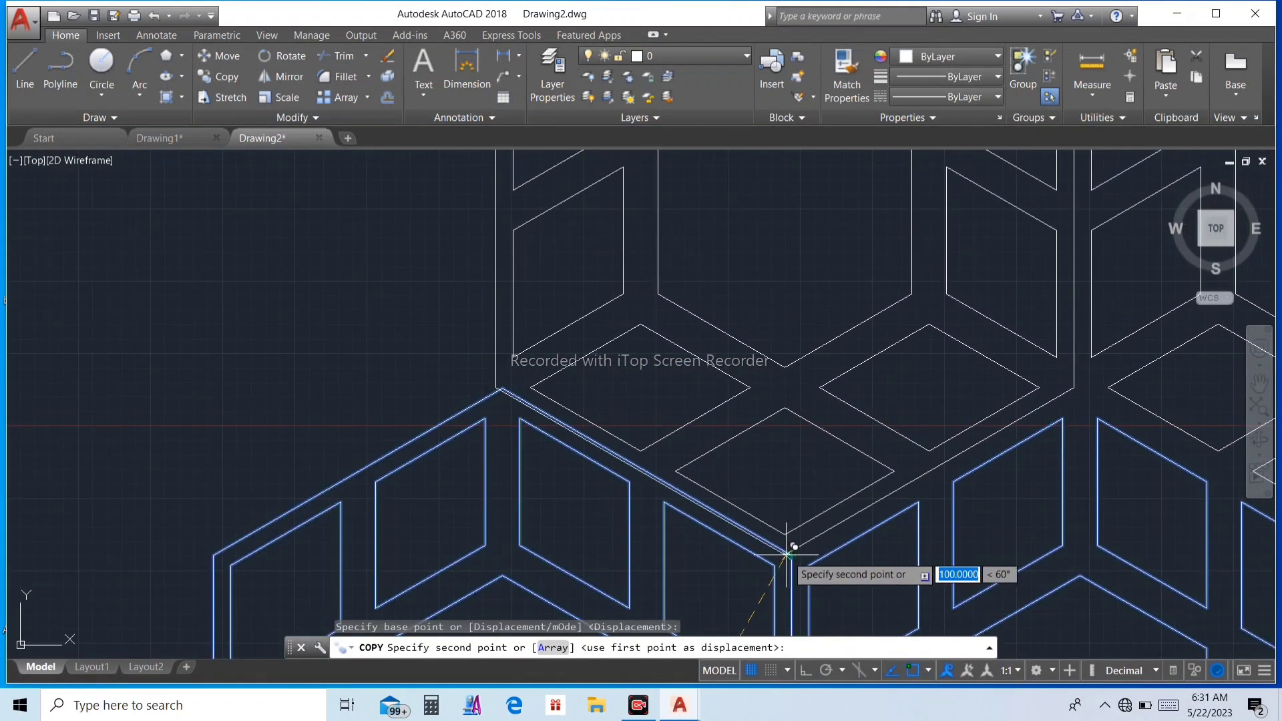
pyautogui.scroll(5, 792, 549)
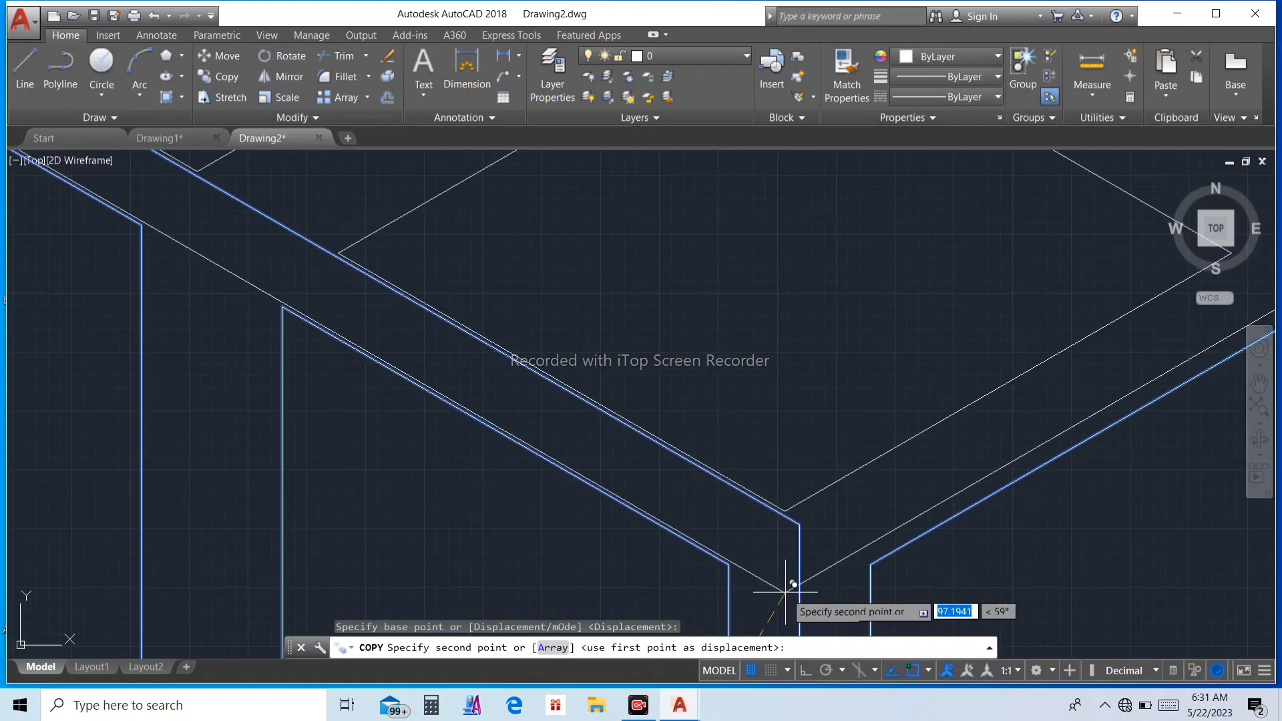
pyautogui.click(799, 524)
# Step: Place two more staggered copies of the row, at the second row's upper-left and the third row's upper-right first-hexagon corners
pyautogui.scroll(-6, 788, 522)
pyautogui.scroll(4, 767, 341)
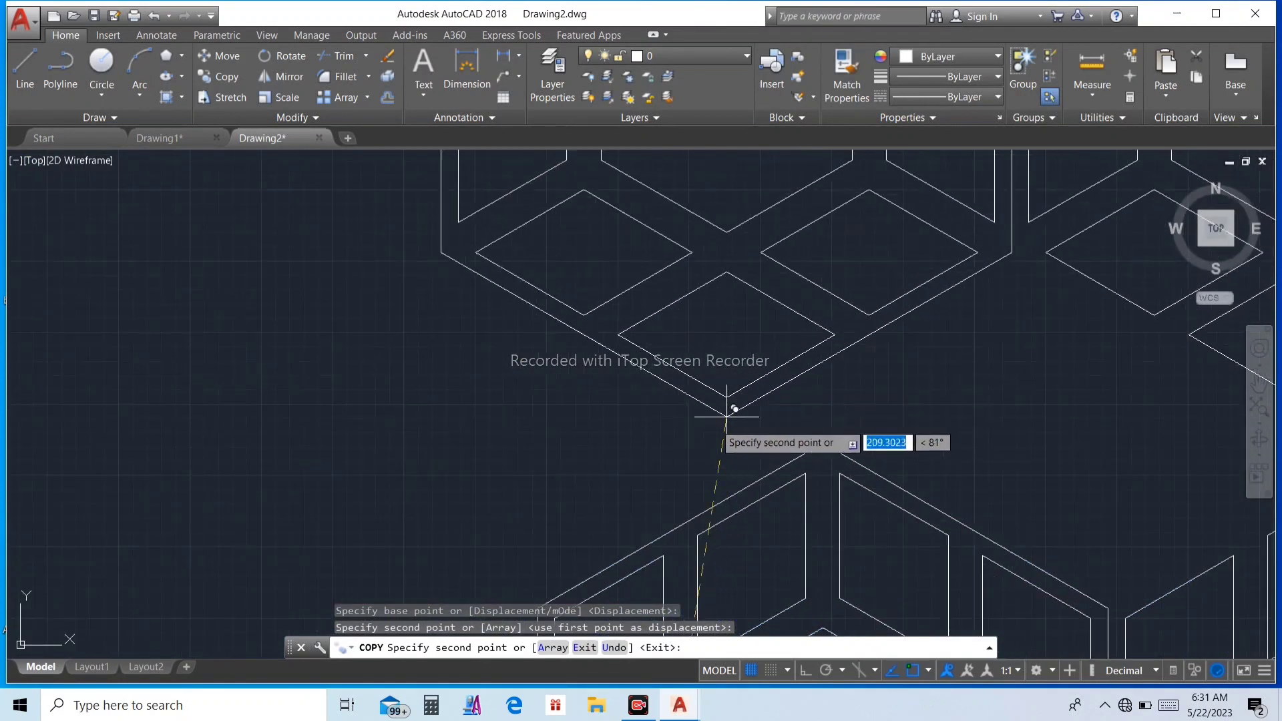
pyautogui.scroll(1, 601, 548)
pyautogui.scroll(-3, 601, 541)
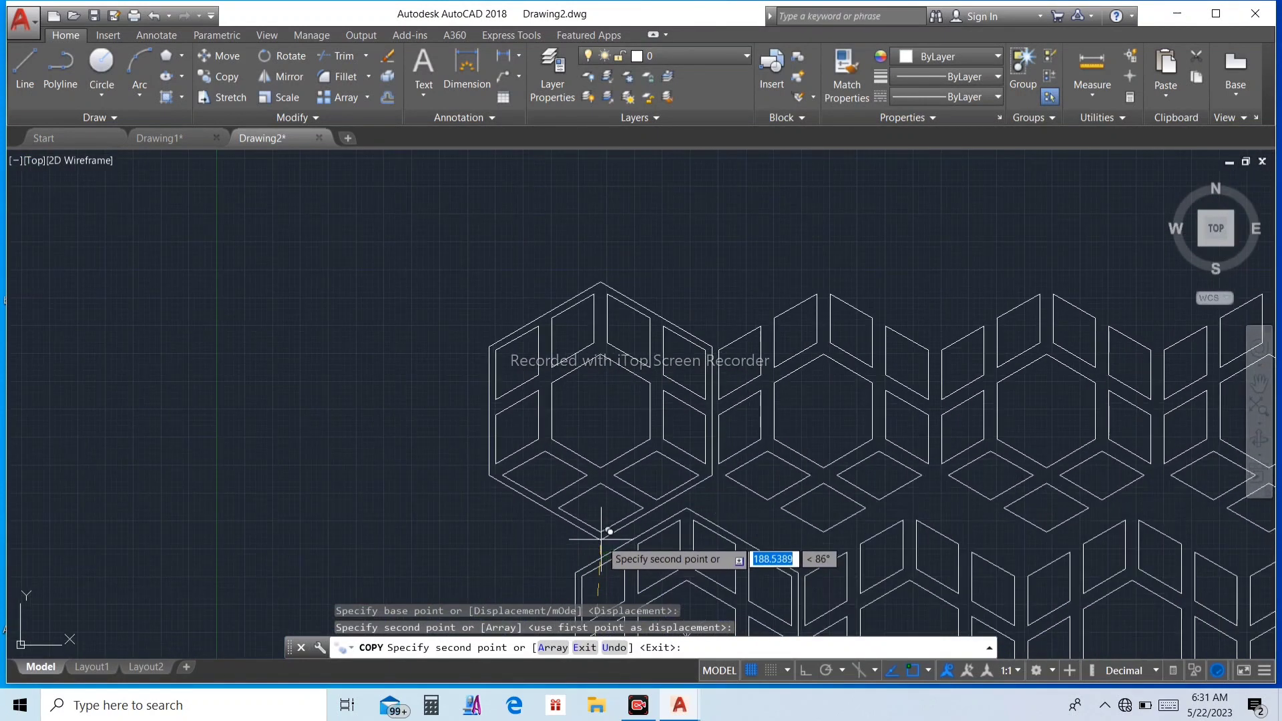
pyautogui.scroll(5, 586, 561)
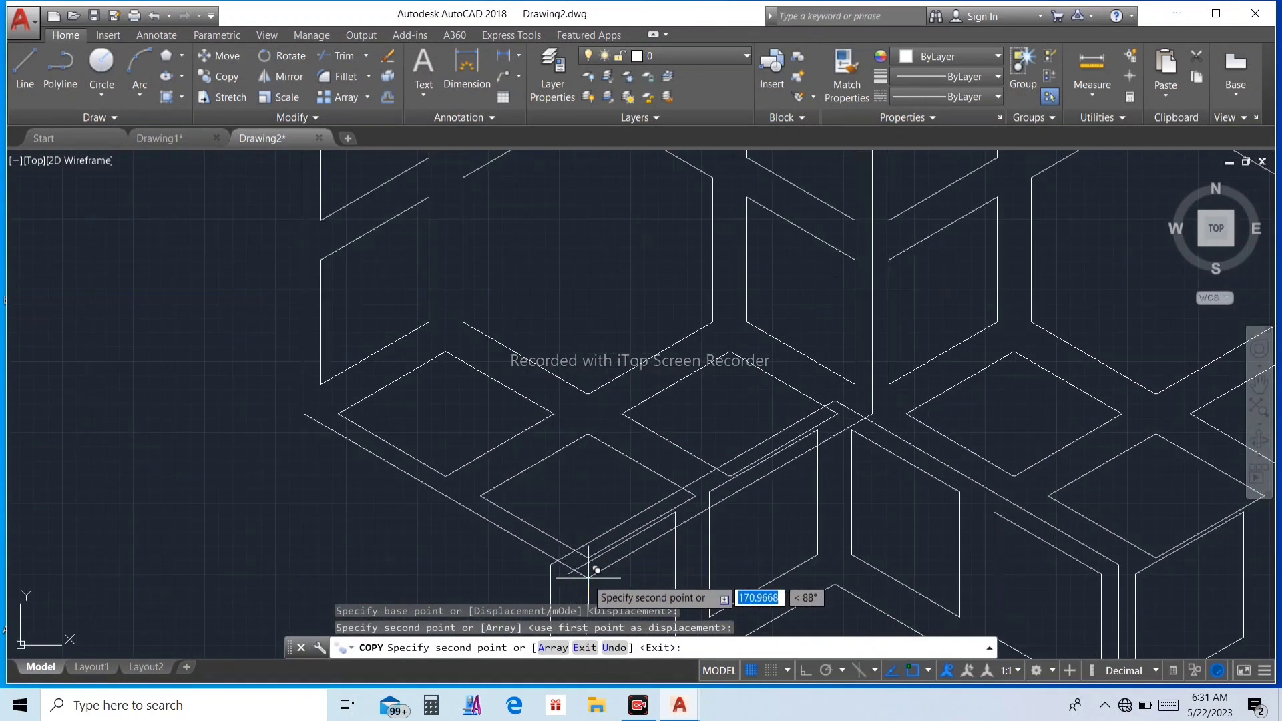
pyautogui.click(558, 557)
pyautogui.scroll(-3, 573, 509)
pyautogui.scroll(4, 653, 361)
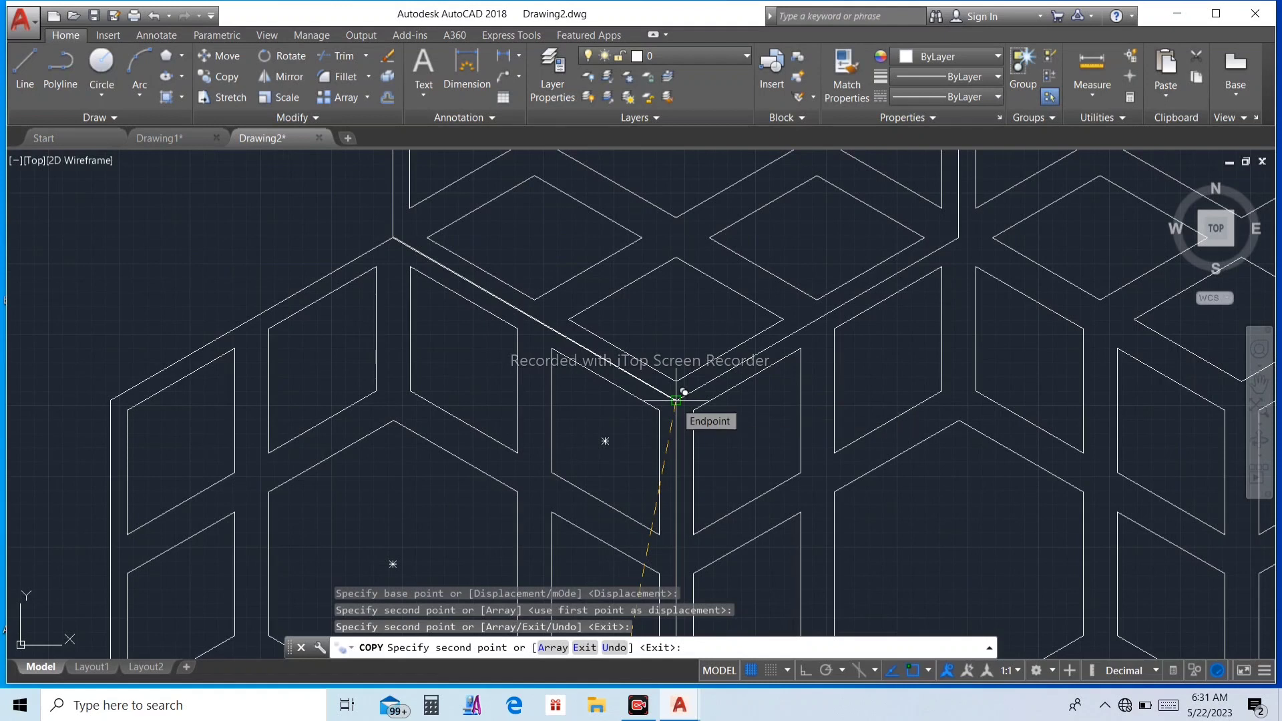
pyautogui.click(676, 400)
# Step: Place three further row copies upward, alternating between the upper-left and upper-right corners of each first outer hexagon, and end copying
pyautogui.scroll(-3, 675, 395)
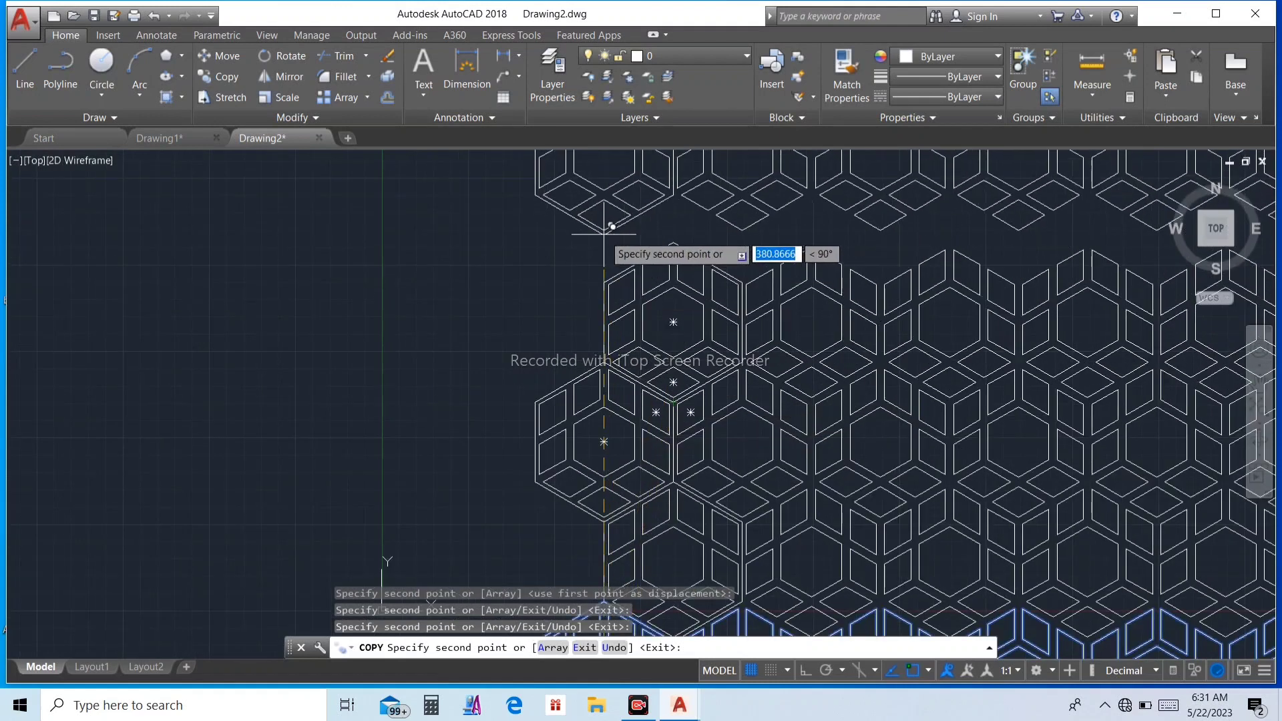
pyautogui.scroll(3, 607, 221)
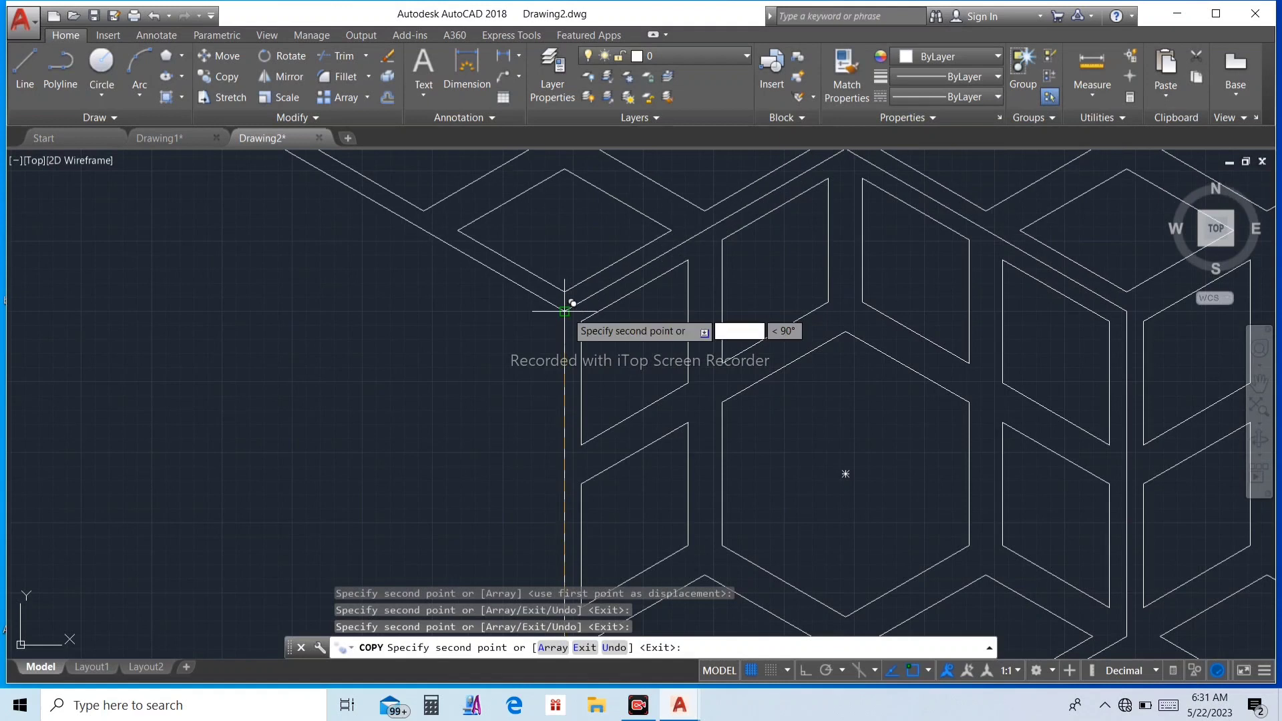
pyautogui.scroll(-3, 565, 310)
pyautogui.scroll(5, 595, 251)
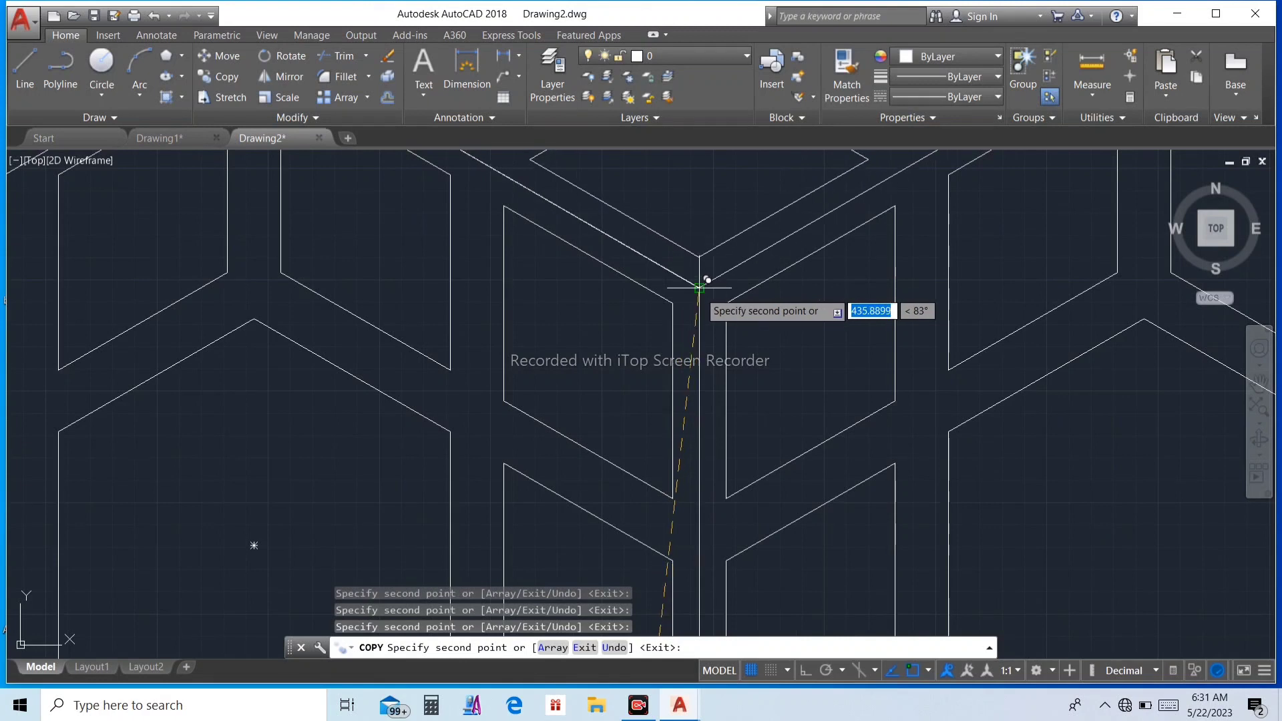
pyautogui.scroll(-5, 634, 334)
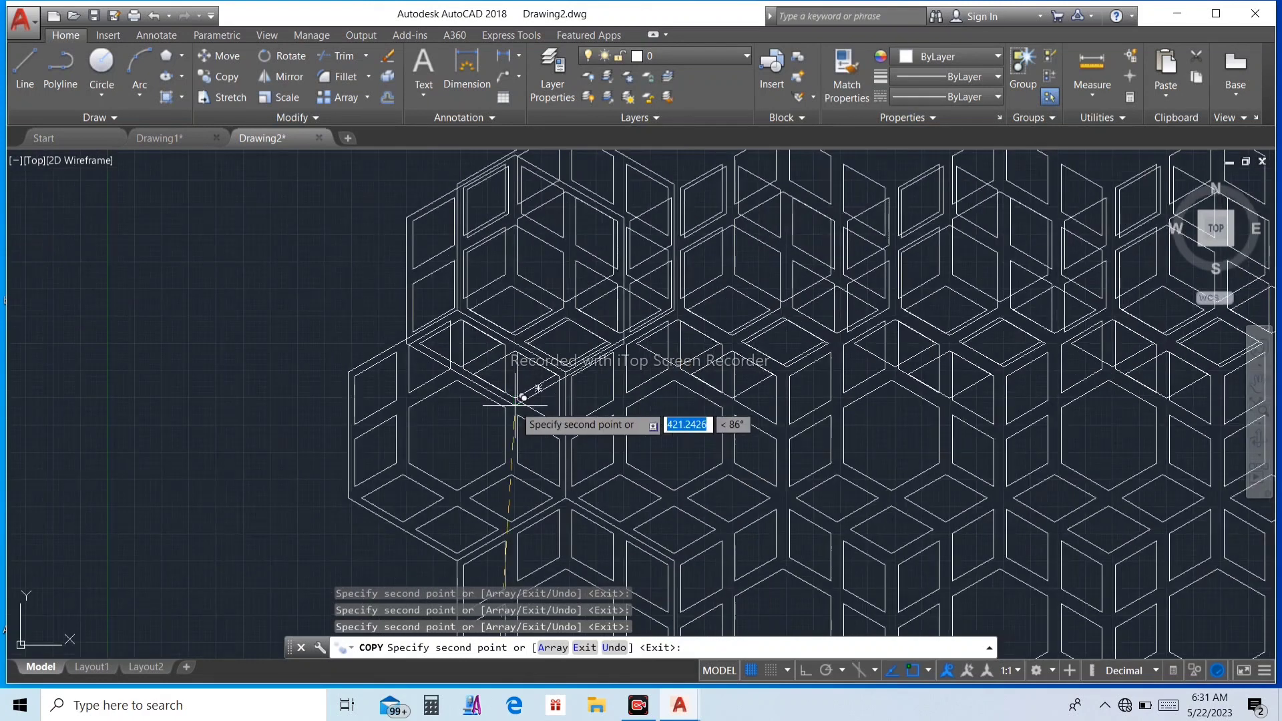
pyautogui.scroll(5, 458, 285)
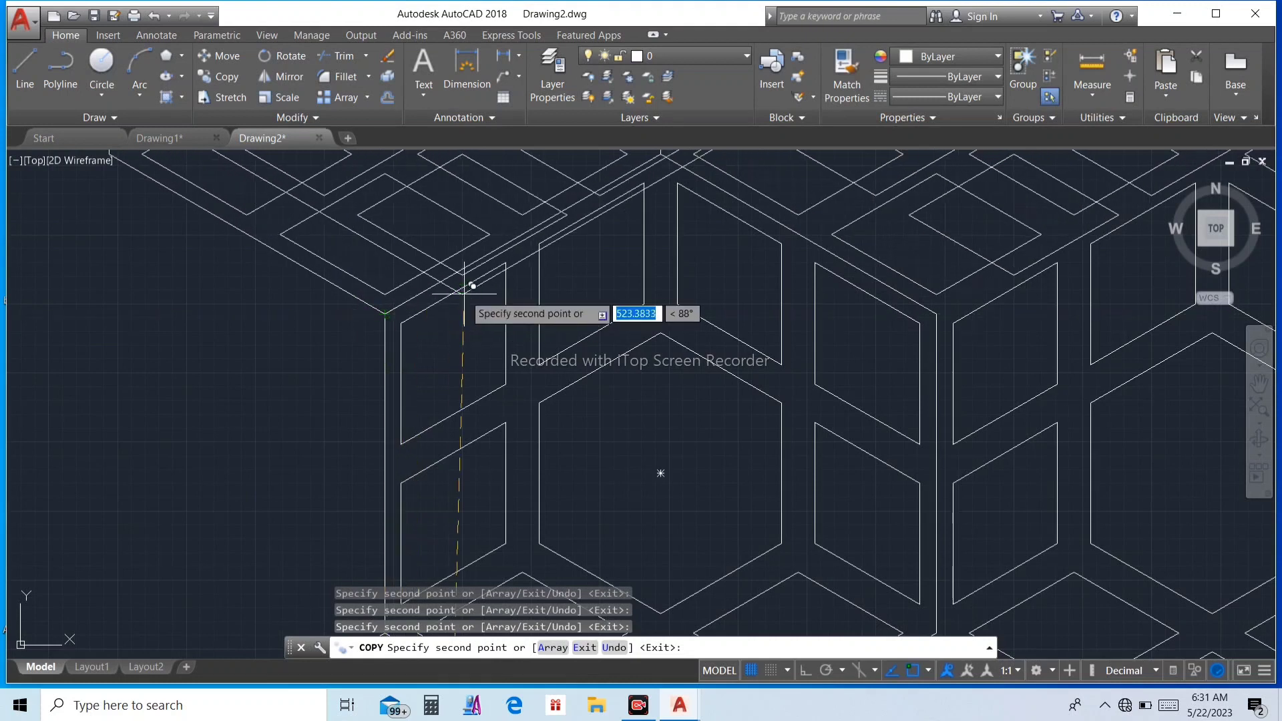
pyautogui.press('Escape')
# Step: Draw a rectangle about 800 by 520 from the fourth hexagon's center in the top row to the twelfth's in the bottom row
pyautogui.scroll(-6, 467, 279)
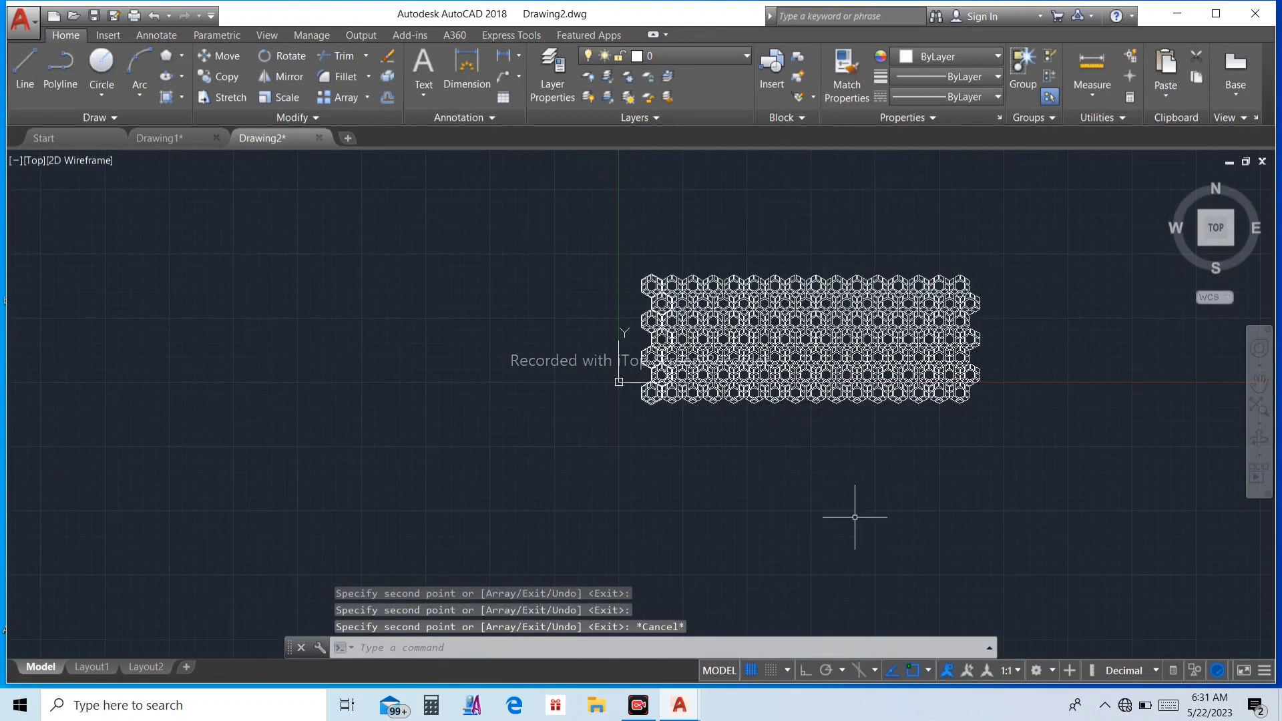
pyautogui.scroll(5, 734, 434)
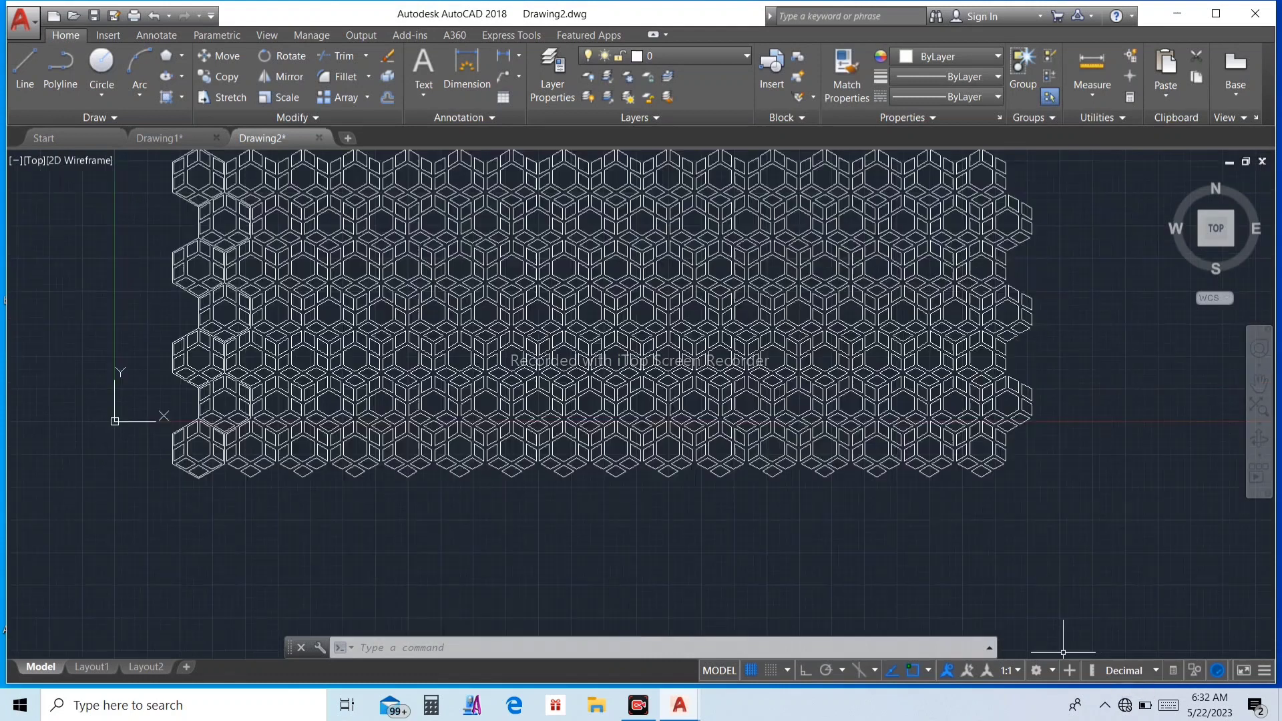
pyautogui.scroll(-3, 735, 502)
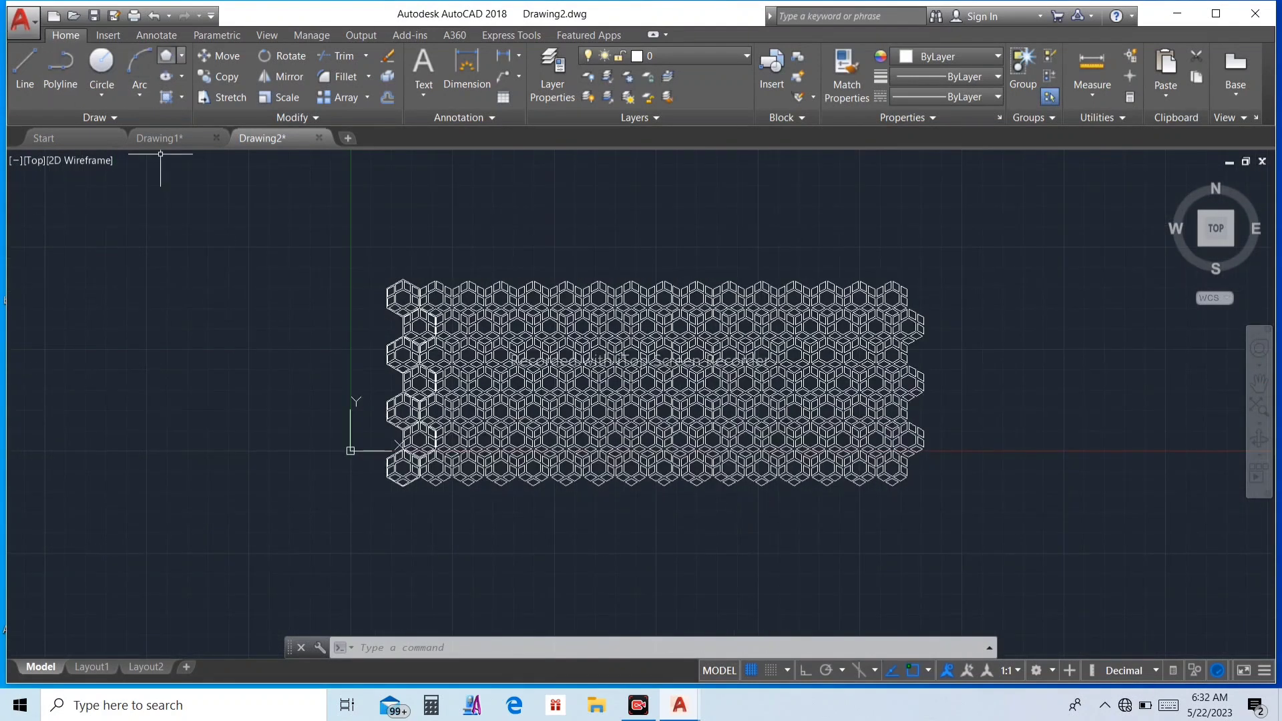
pyautogui.click(181, 55)
pyautogui.click(200, 82)
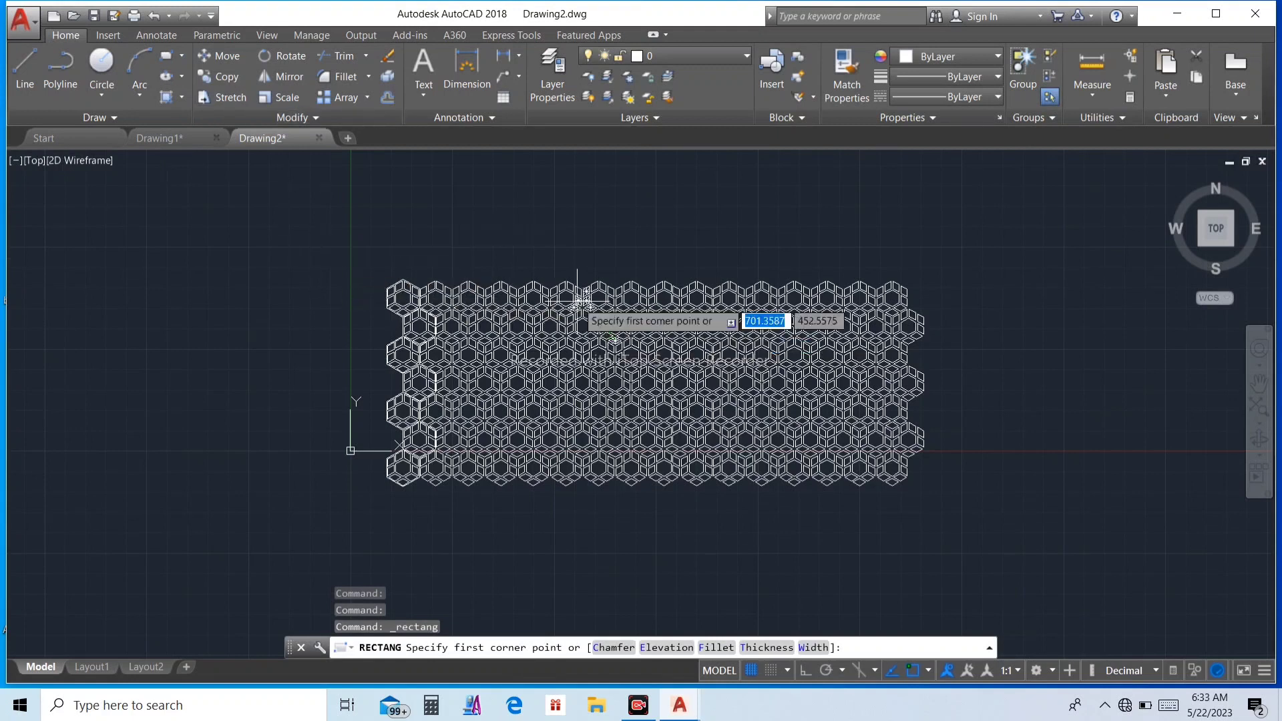
pyautogui.scroll(5, 574, 294)
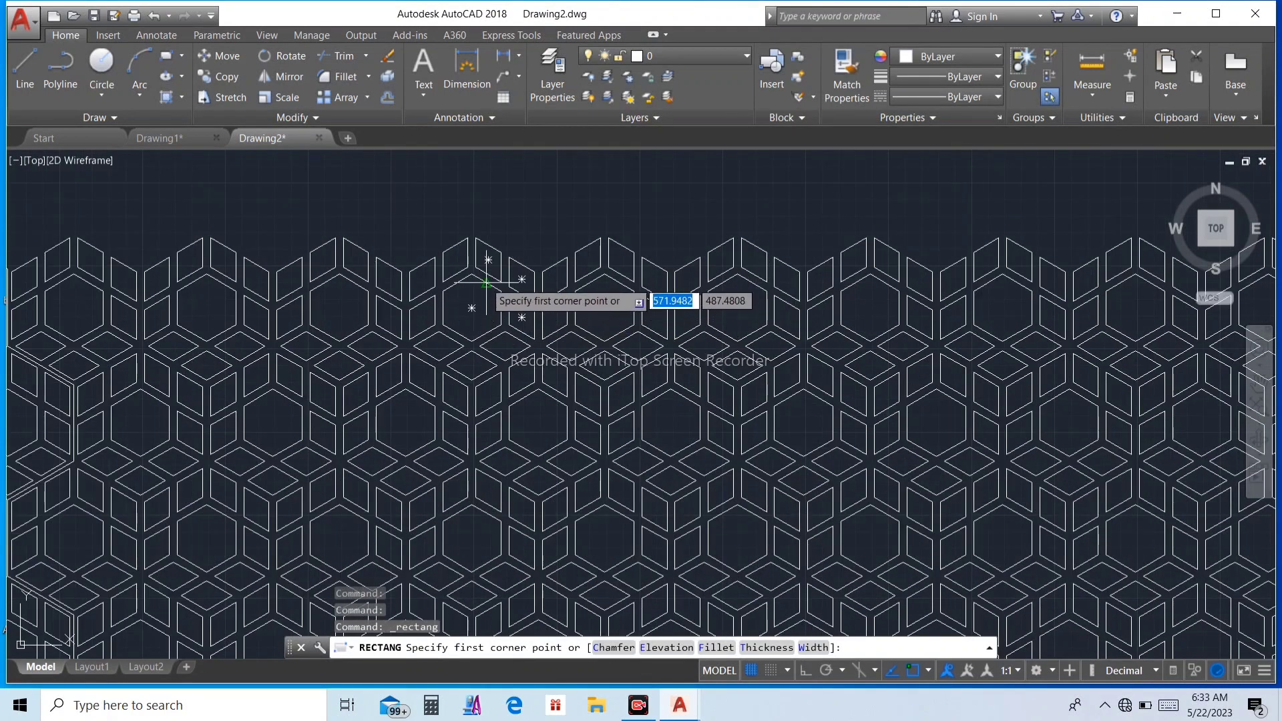
pyautogui.click(338, 308)
pyautogui.scroll(-5, 438, 387)
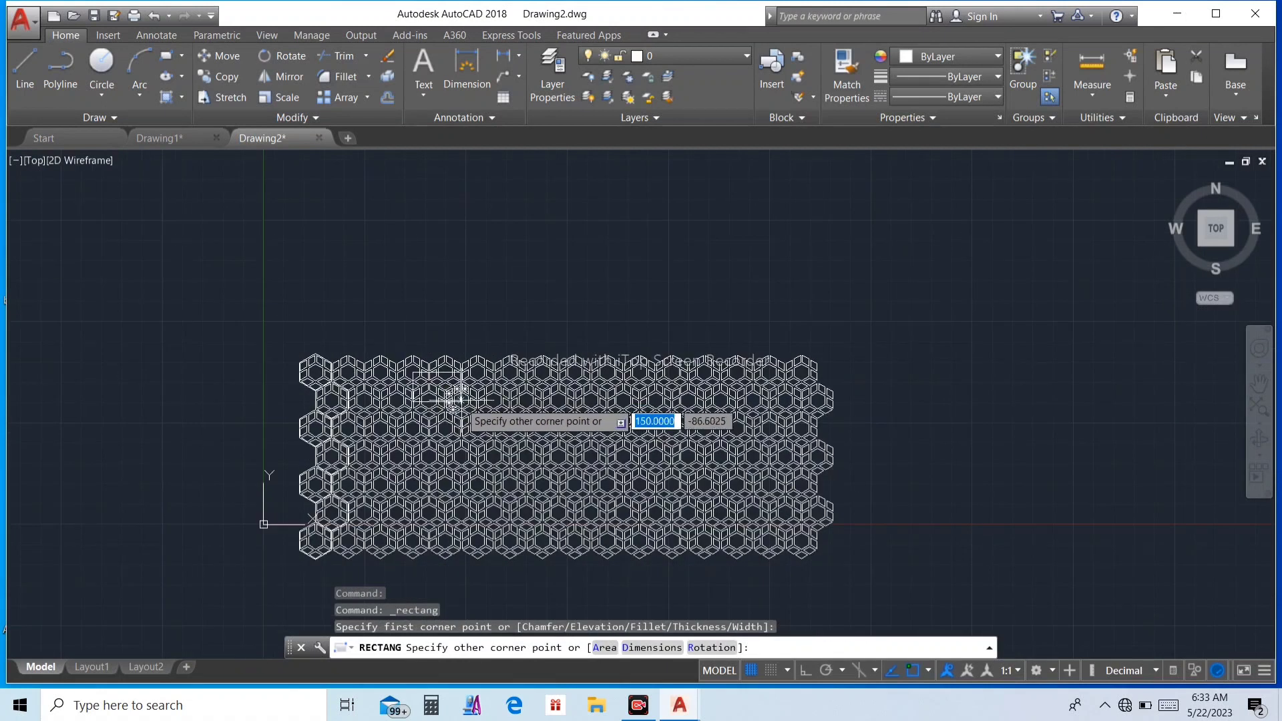
pyautogui.scroll(3, 731, 524)
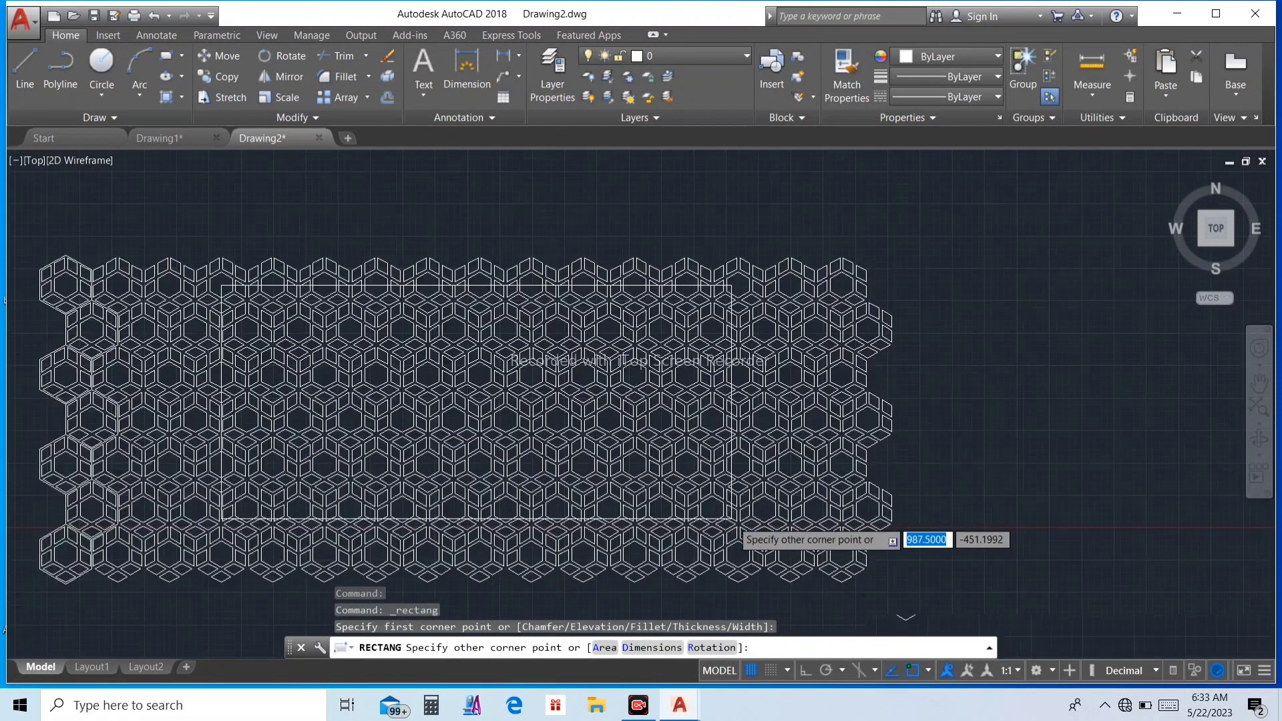
pyautogui.scroll(-3, 731, 528)
pyautogui.scroll(3, 735, 535)
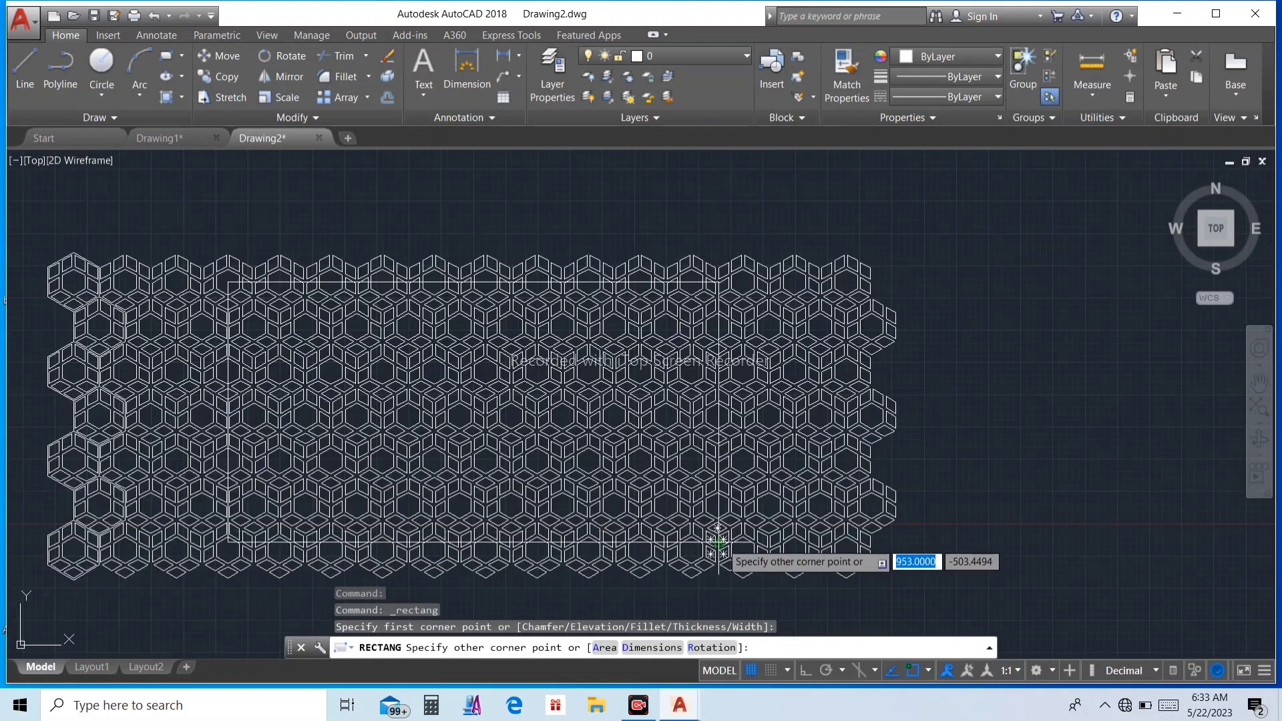
pyautogui.scroll(-3, 711, 530)
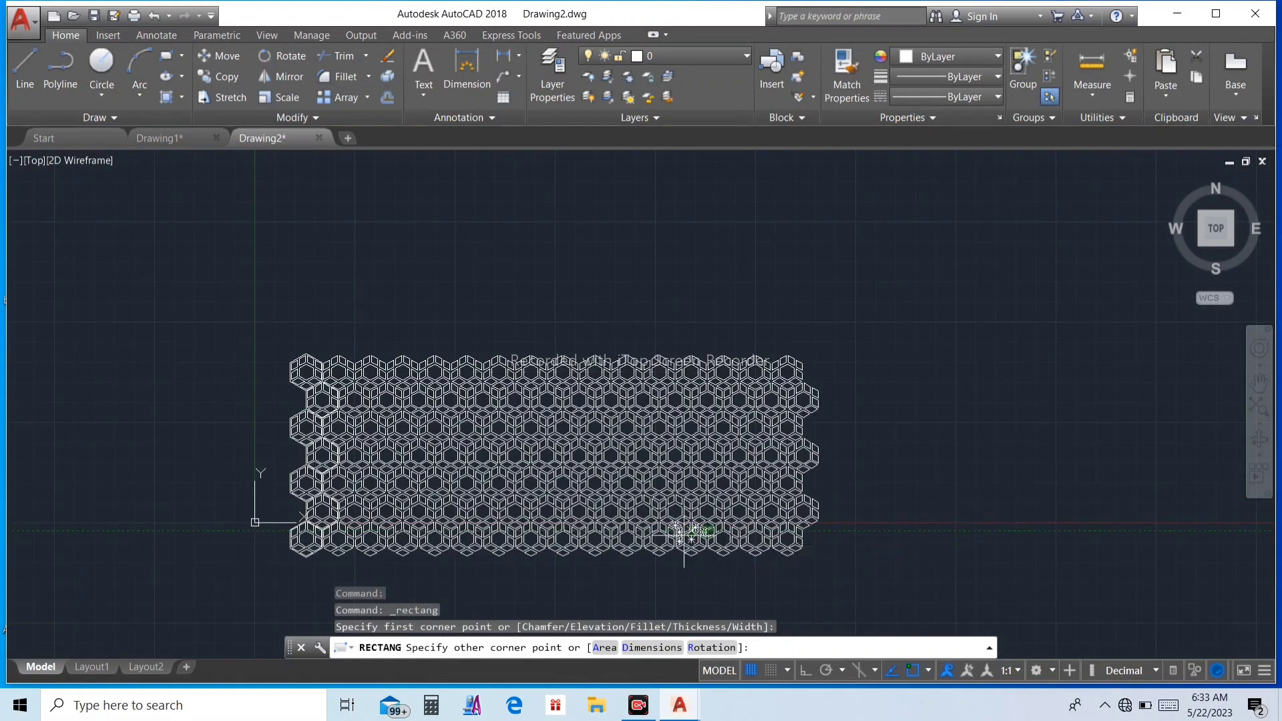
pyautogui.scroll(3, 675, 532)
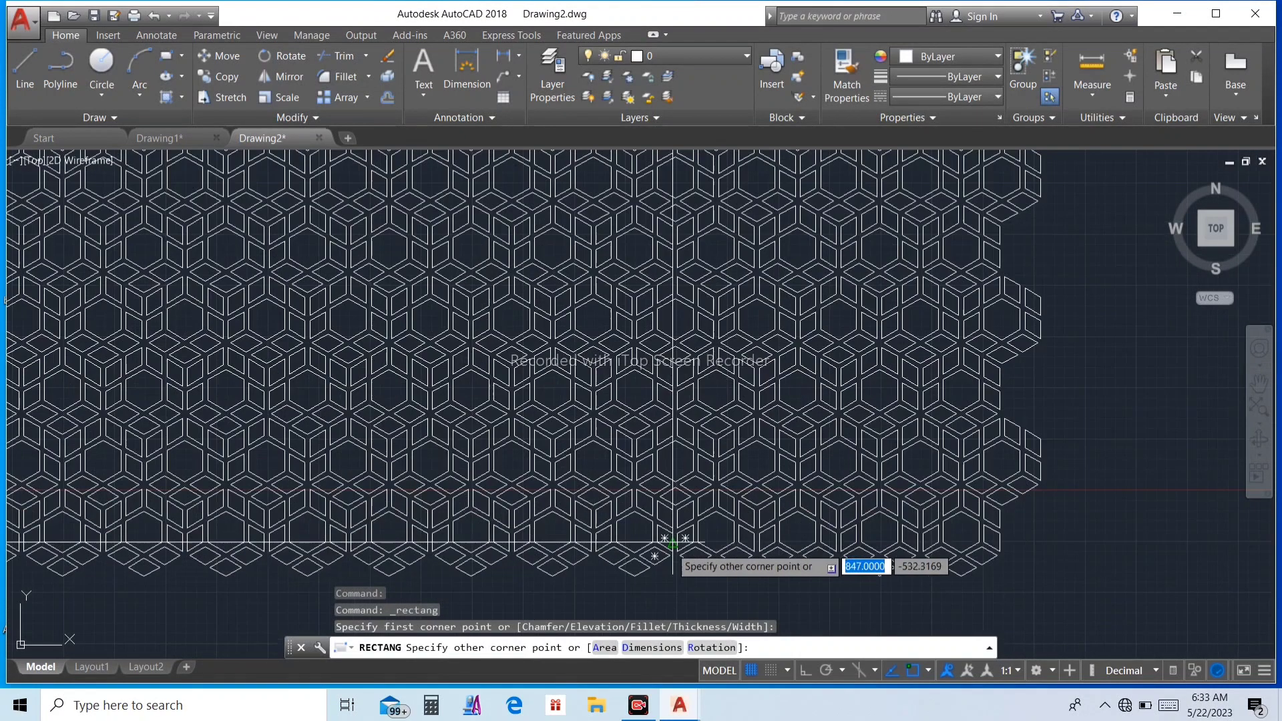
pyautogui.click(634, 532)
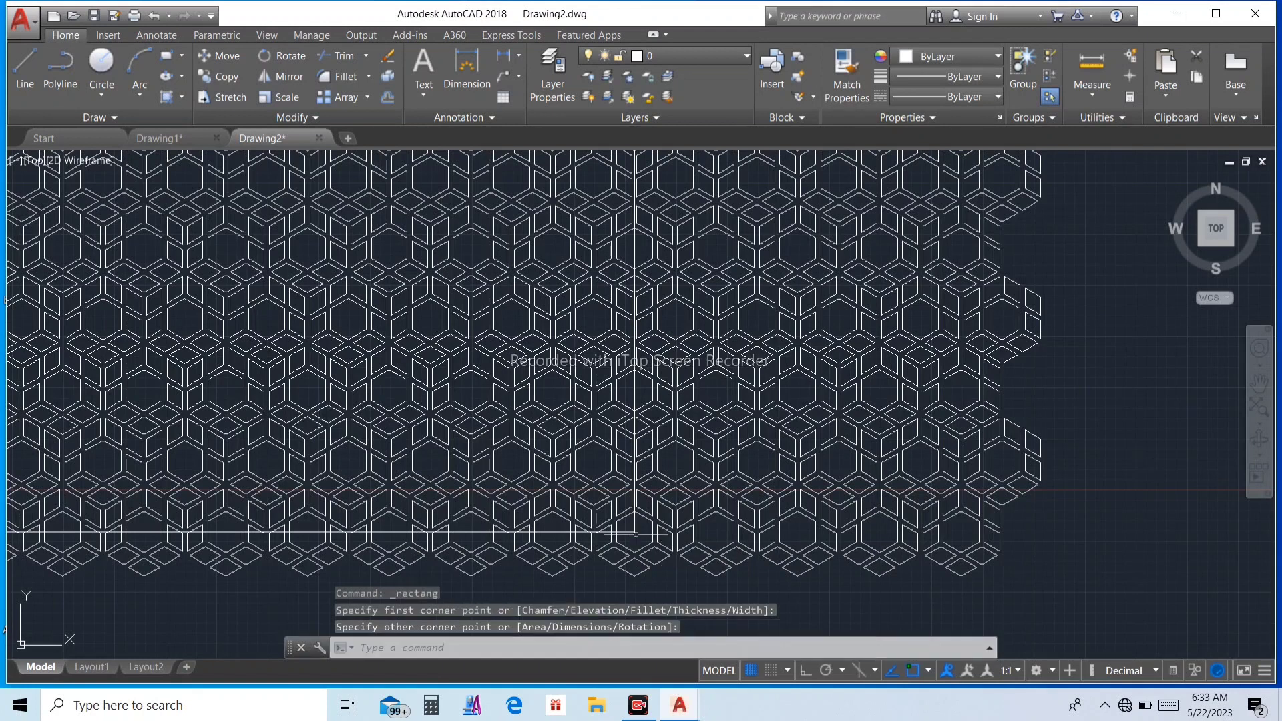
pyautogui.press('Escape')
pyautogui.press('Escape')
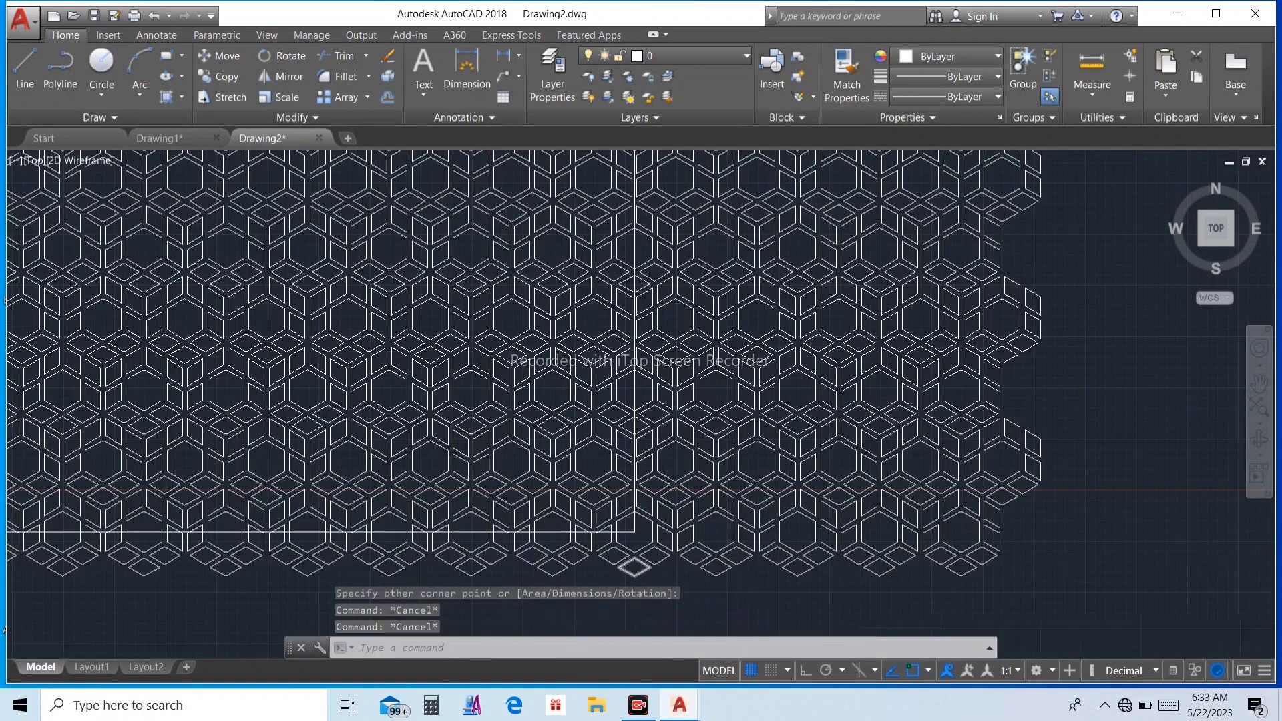
# Step: Trim the pattern lines along the outside of the rectangle with EXTRIM, using the rectangle as the cutting edge
pyautogui.scroll(-6, 646, 551)
pyautogui.scroll(-3, 517, 381)
pyautogui.scroll(5, 487, 515)
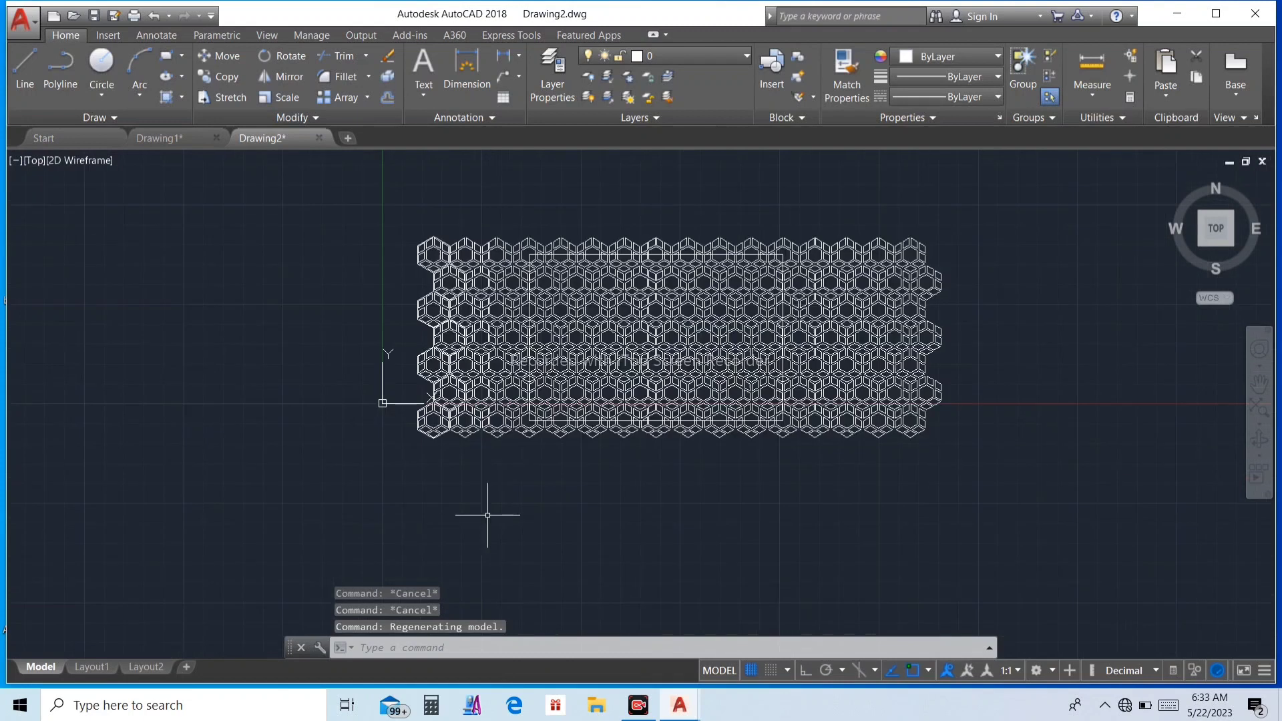
pyautogui.scroll(8, 530, 440)
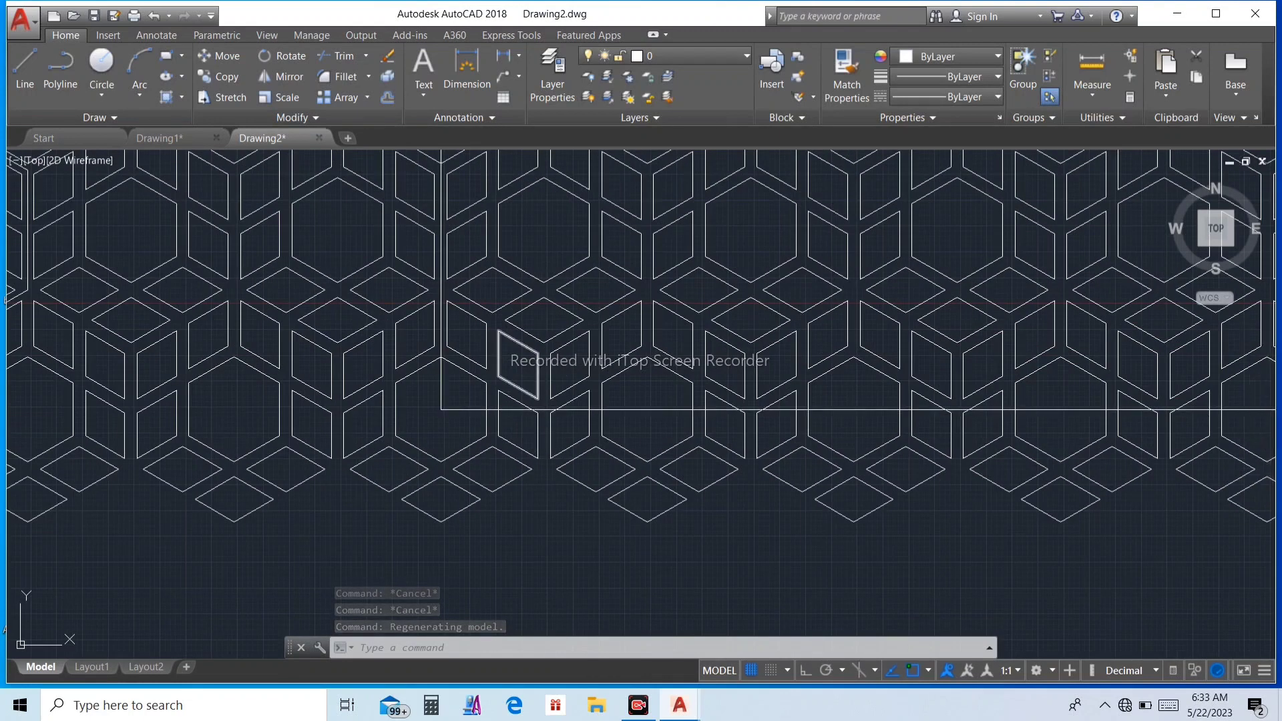
pyautogui.press('Escape')
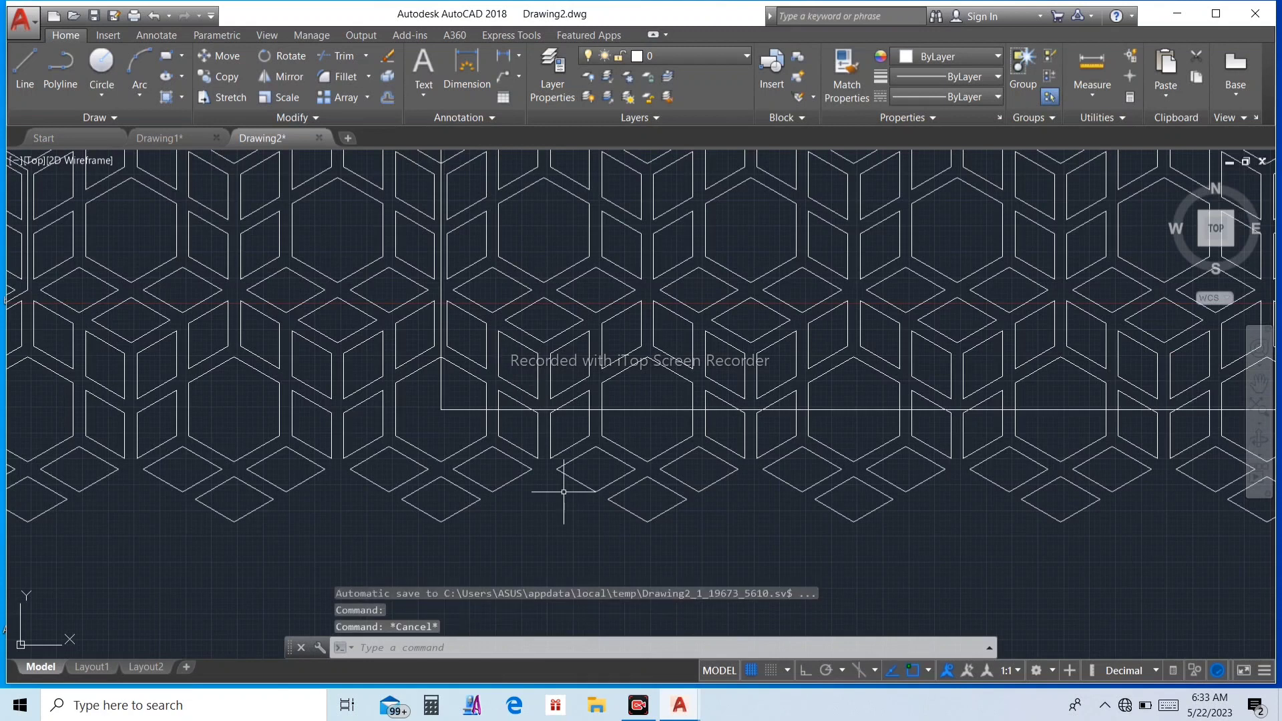
pyautogui.write('XTR')
pyautogui.press('Down')
pyautogui.press('Return')
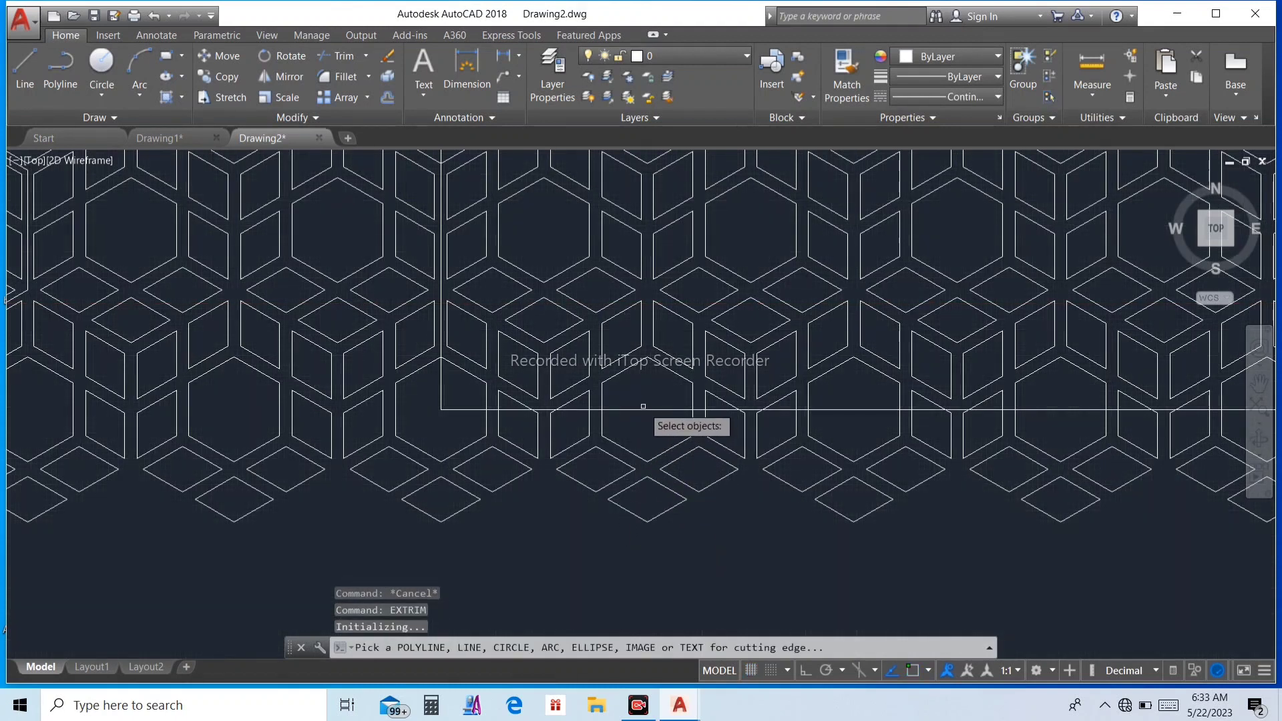
pyautogui.click(641, 408)
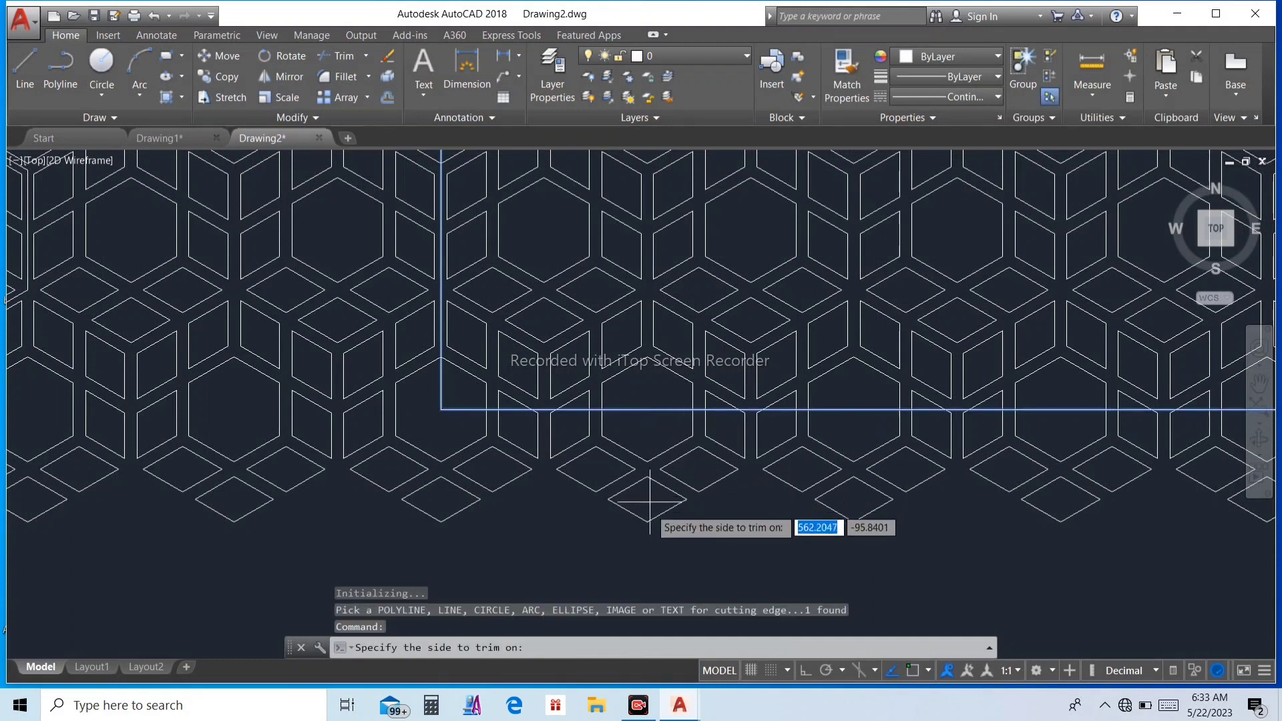
pyautogui.click(697, 557)
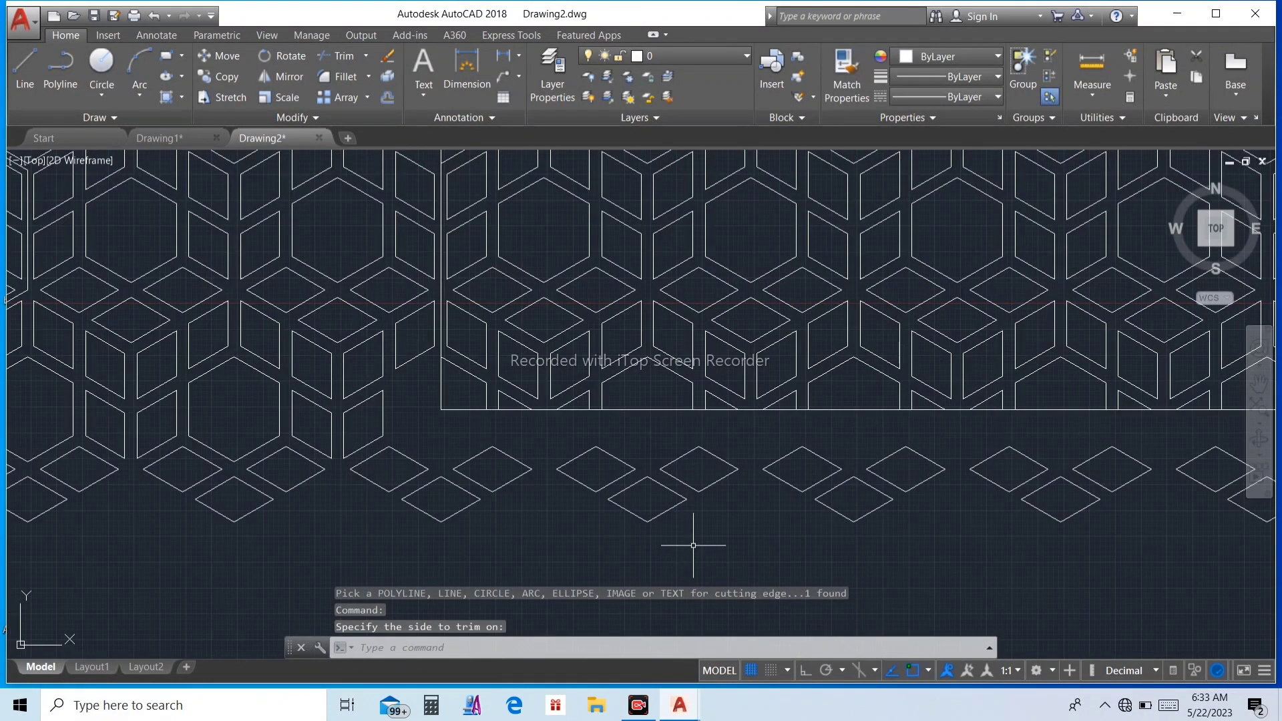
pyautogui.press('Escape')
pyautogui.press('Escape')
pyautogui.press('Escape')
# Step: Delete the vertical band of leftover pattern pieces directly outside the rectangle's right edge
pyautogui.scroll(-6, 733, 523)
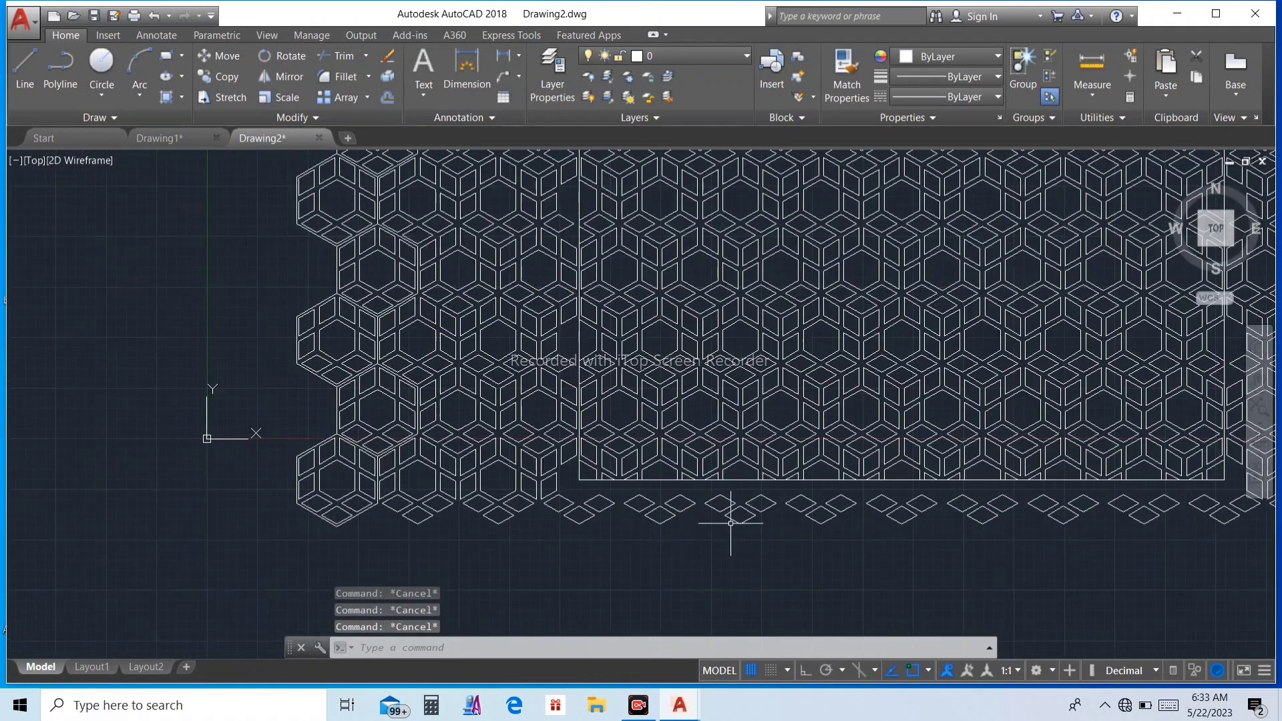
pyautogui.scroll(2, 1127, 351)
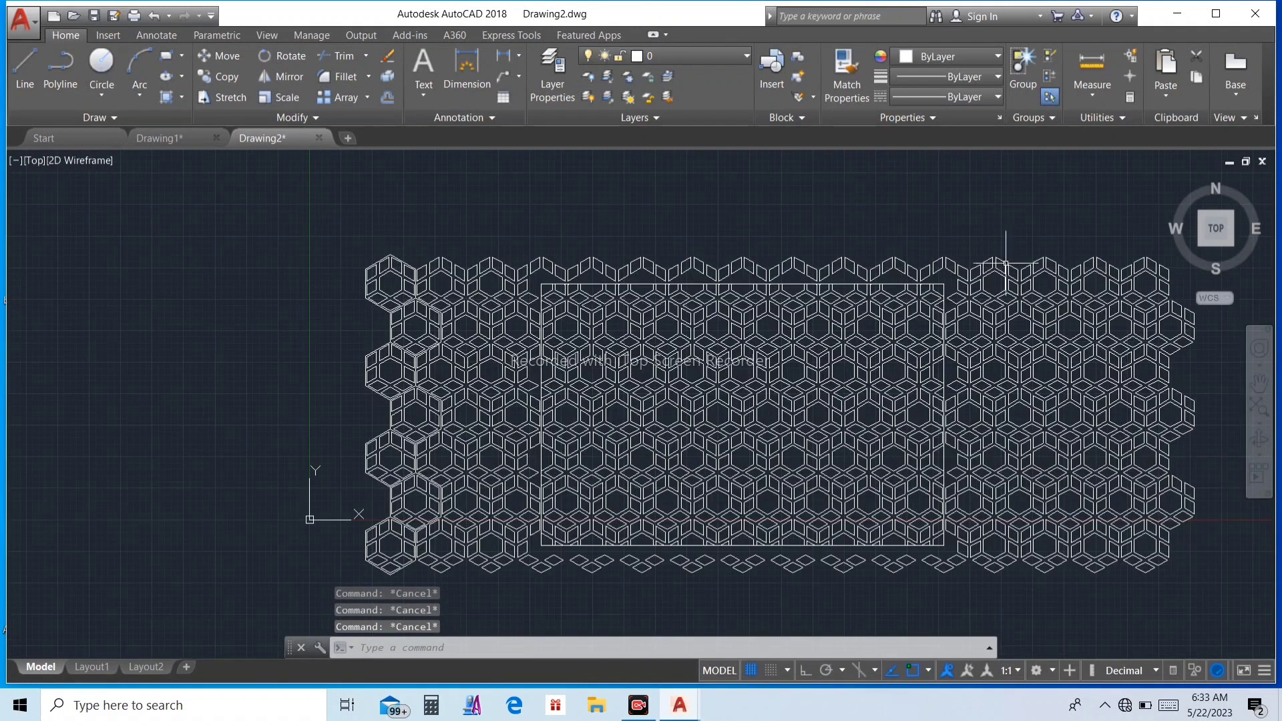
pyautogui.click(955, 217)
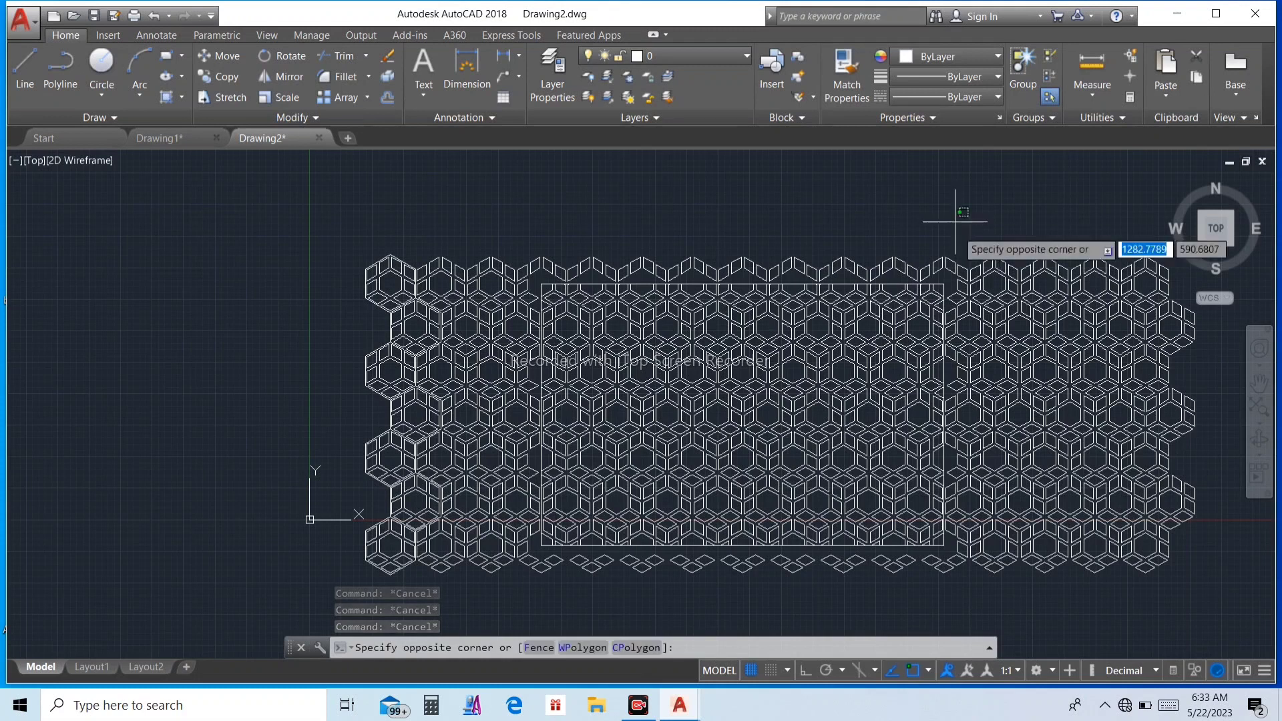
pyautogui.press('Escape')
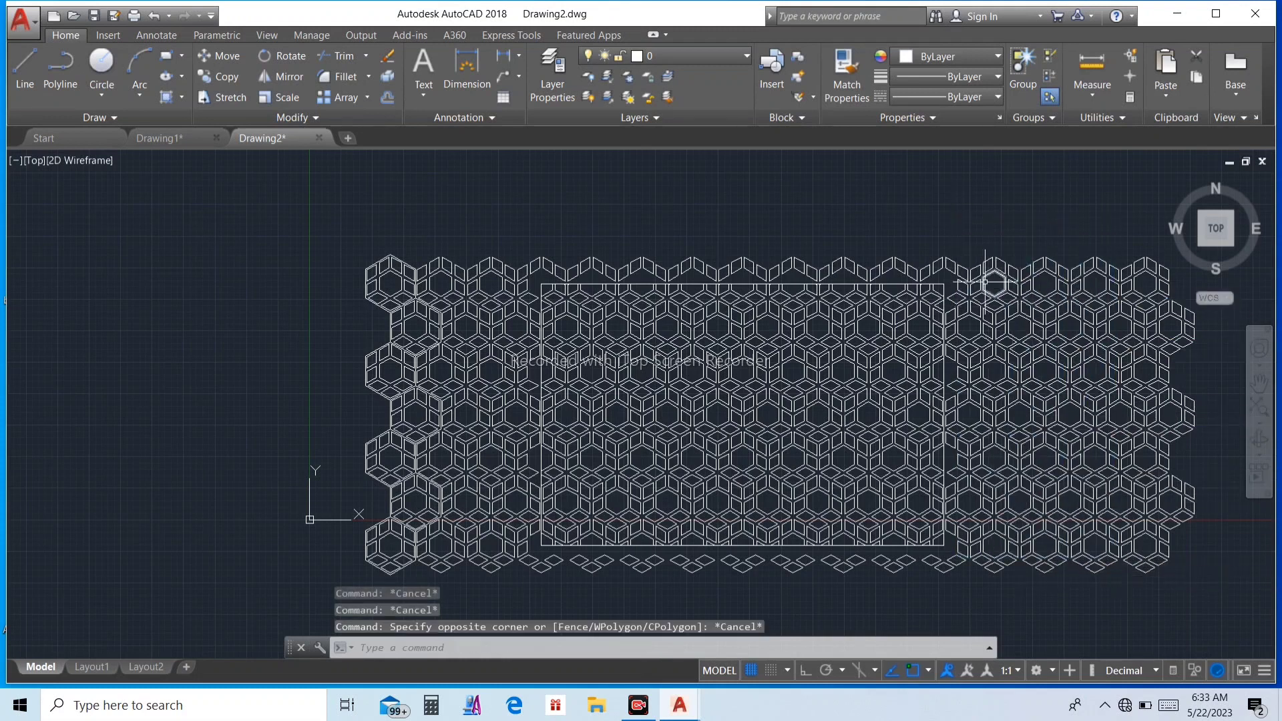
pyautogui.click(1042, 243)
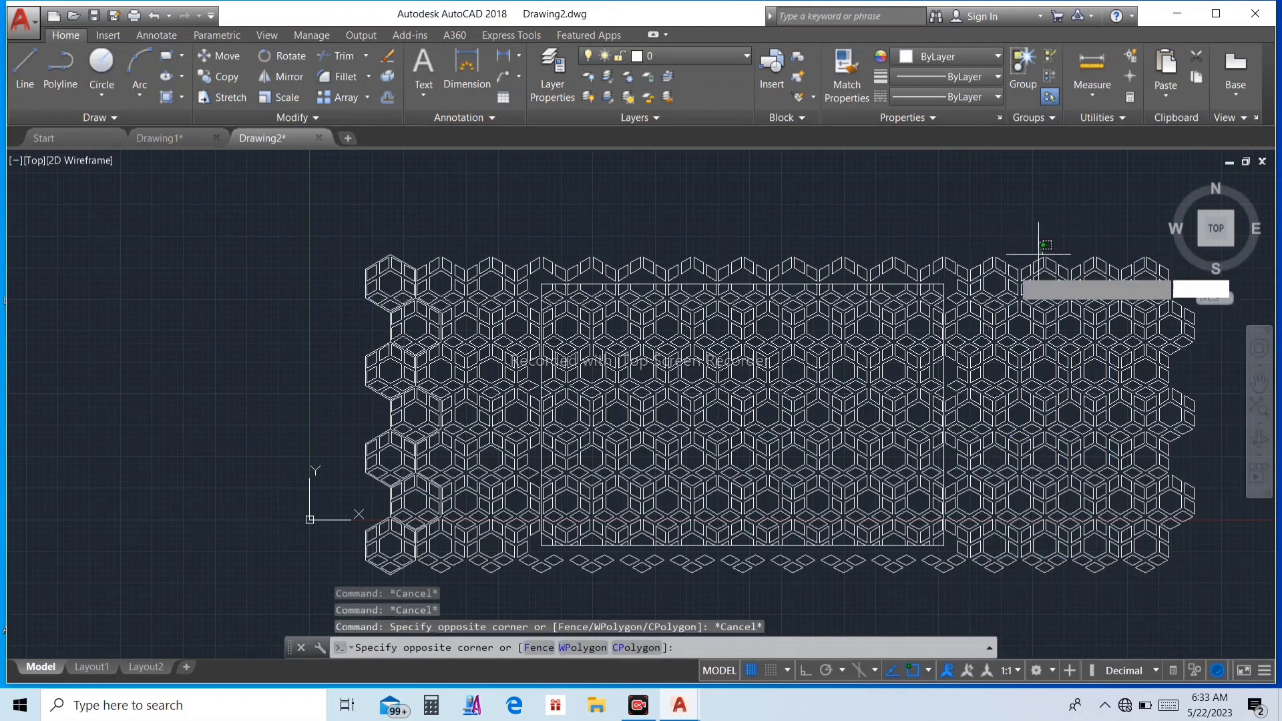
pyautogui.click(948, 619)
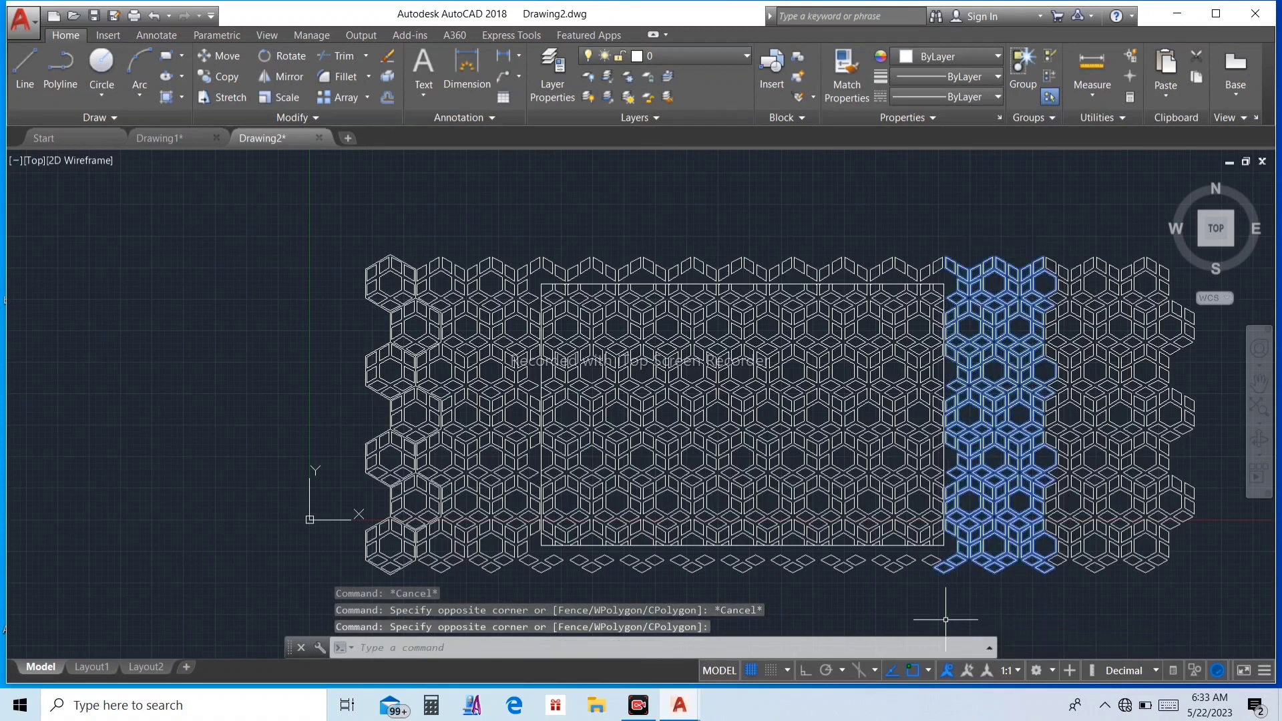
pyautogui.press('Delete')
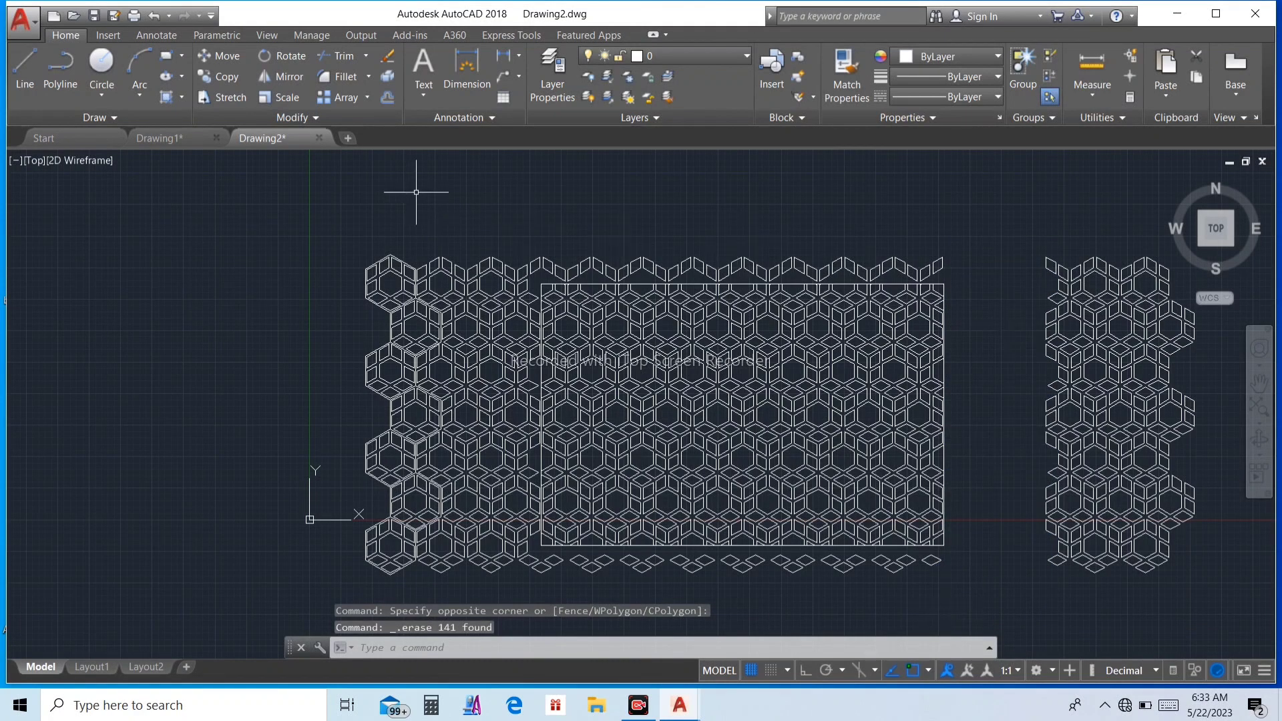
# Step: Delete the leftover pattern pieces above the rectangle and all those beyond its left edge
pyautogui.click(1008, 209)
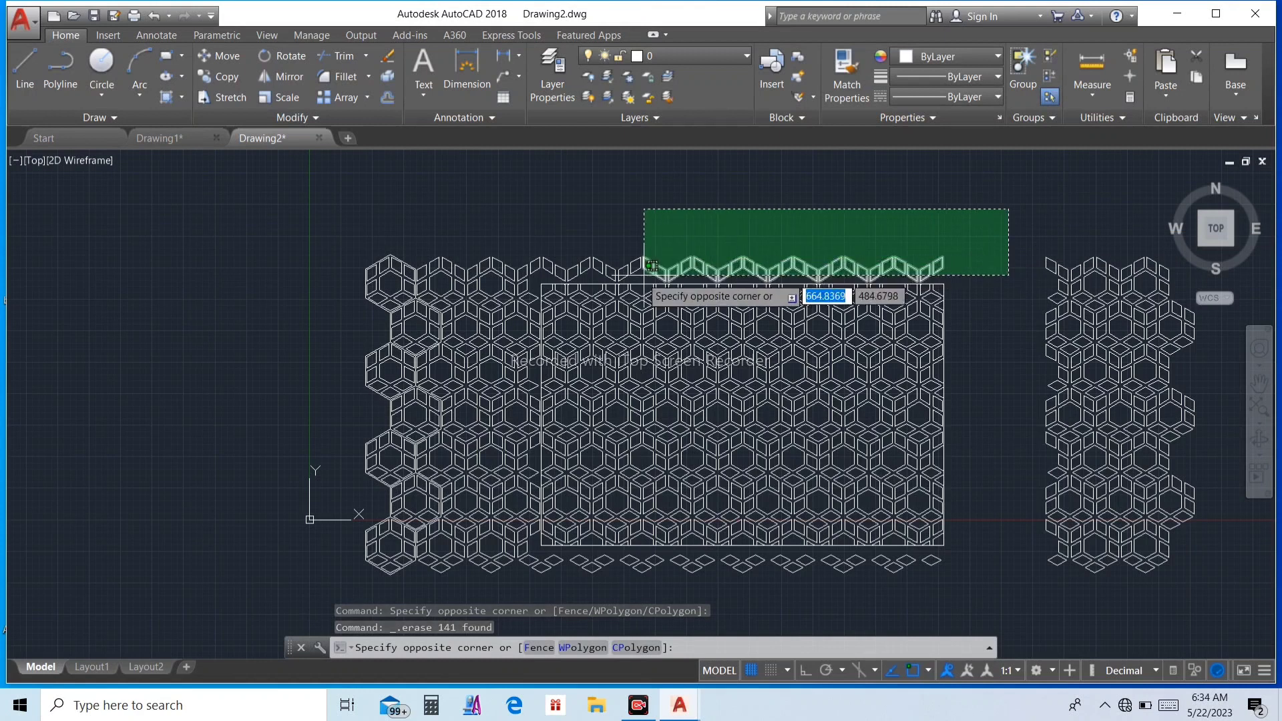
pyautogui.click(451, 281)
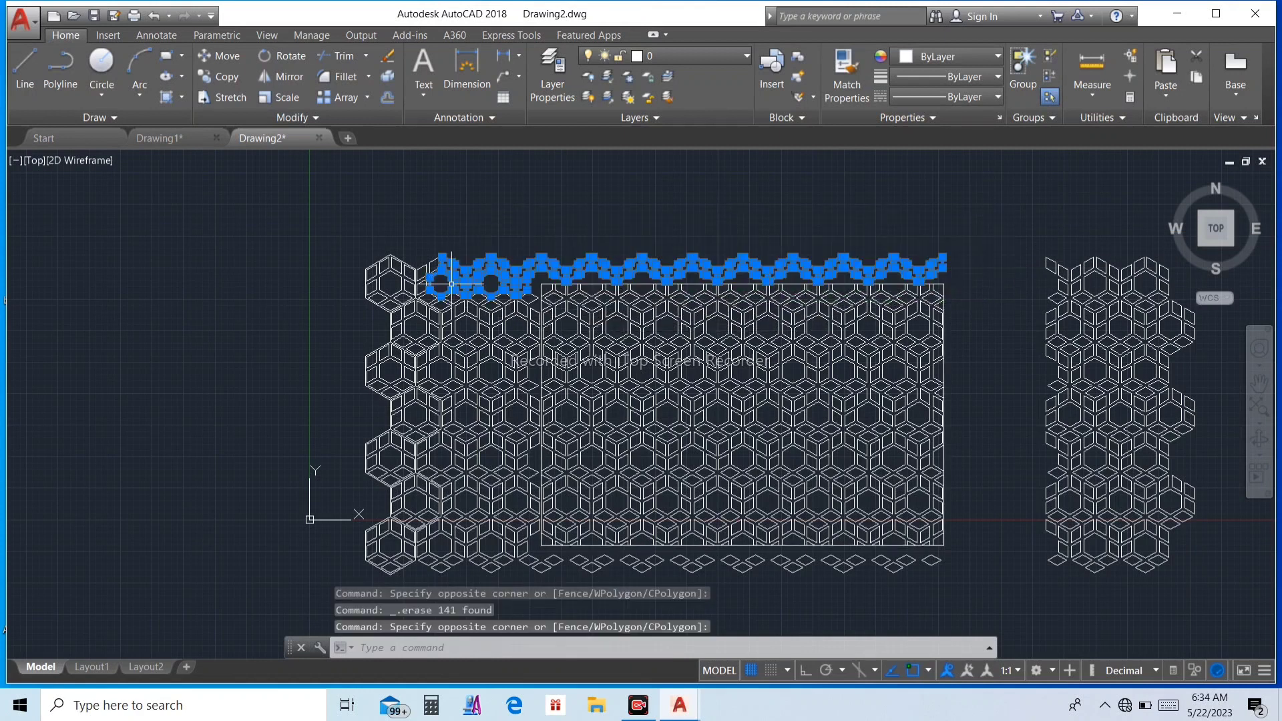
pyautogui.press('Delete')
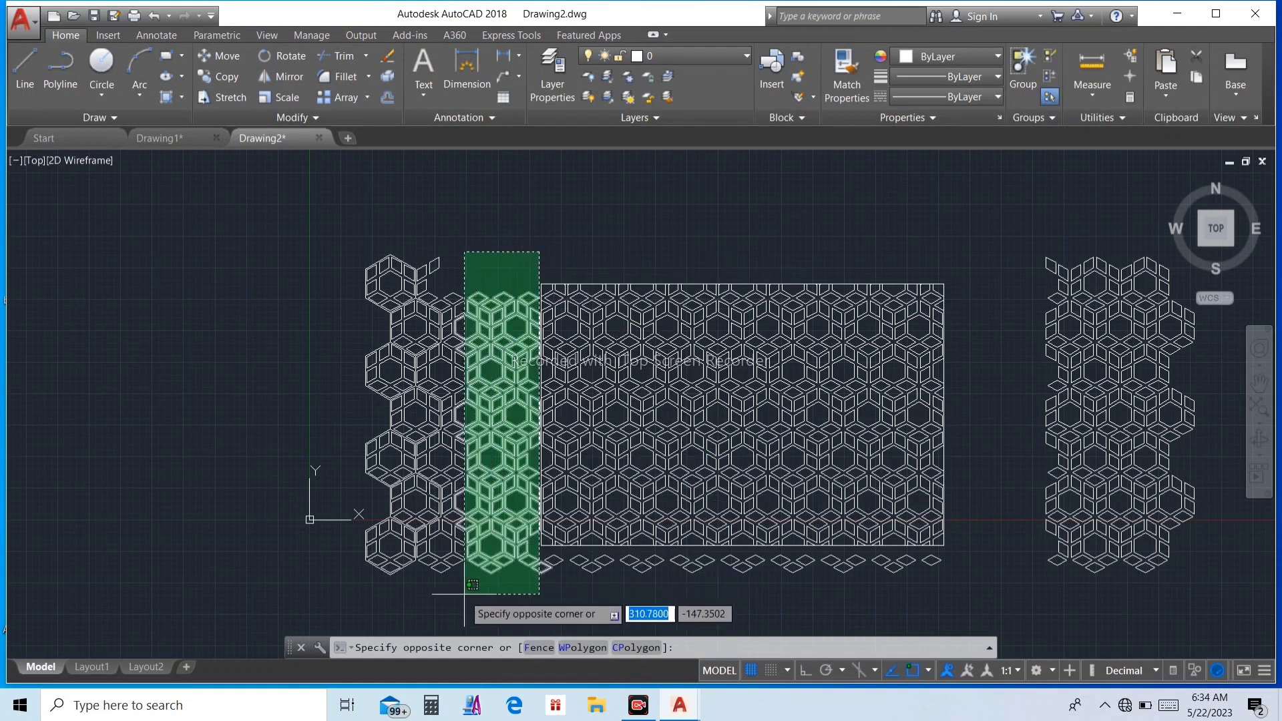
pyautogui.click(374, 578)
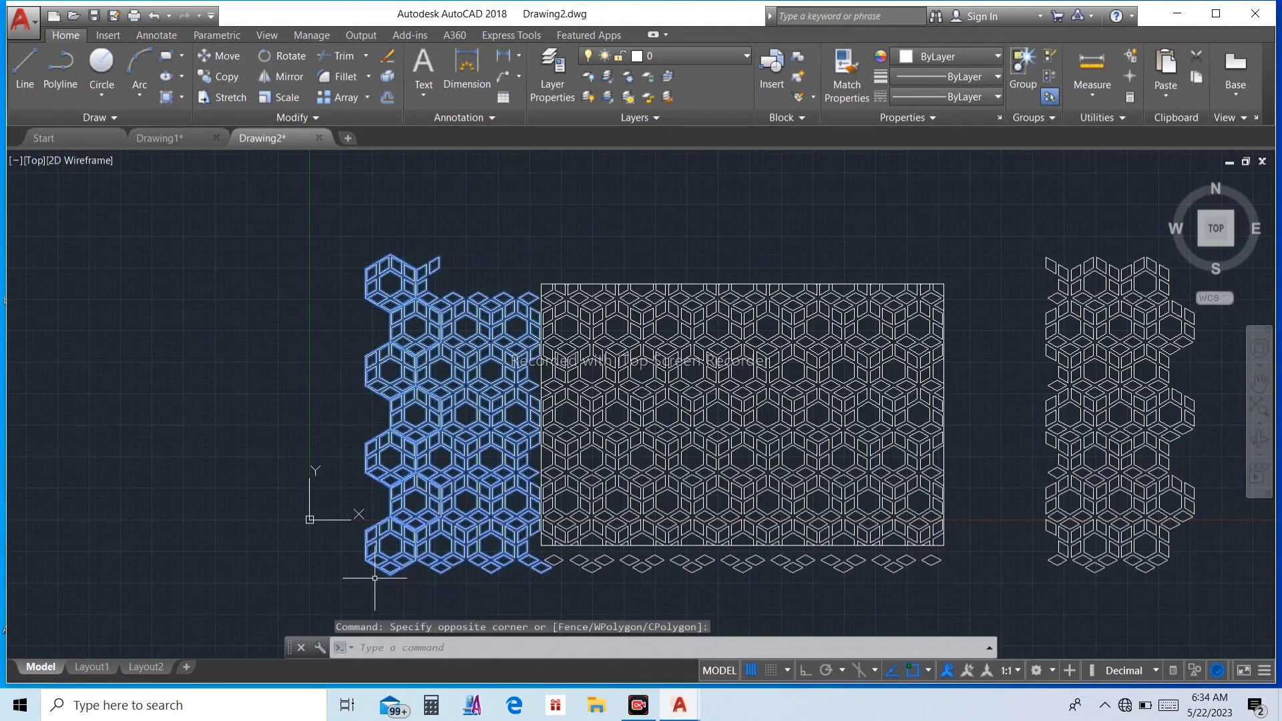
pyautogui.press('Delete')
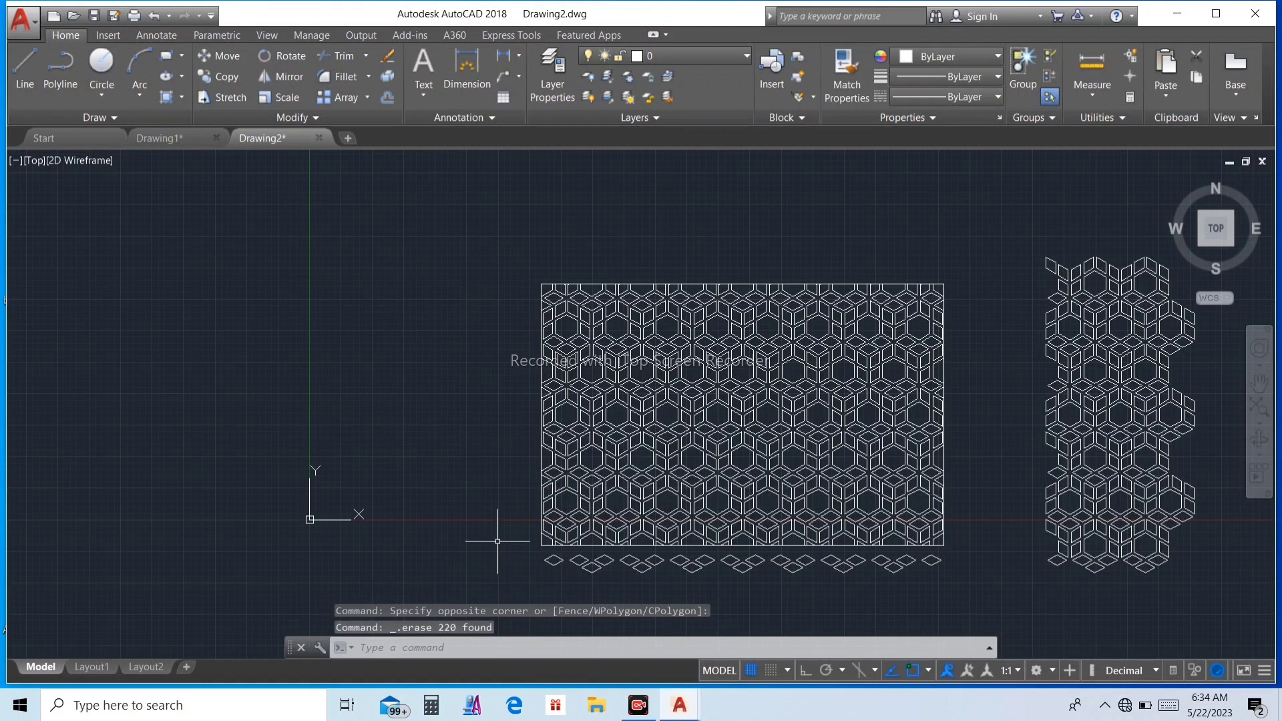
# Step: Delete the row of diamonds below the rectangle and the separate pattern block to its right
pyautogui.click(972, 553)
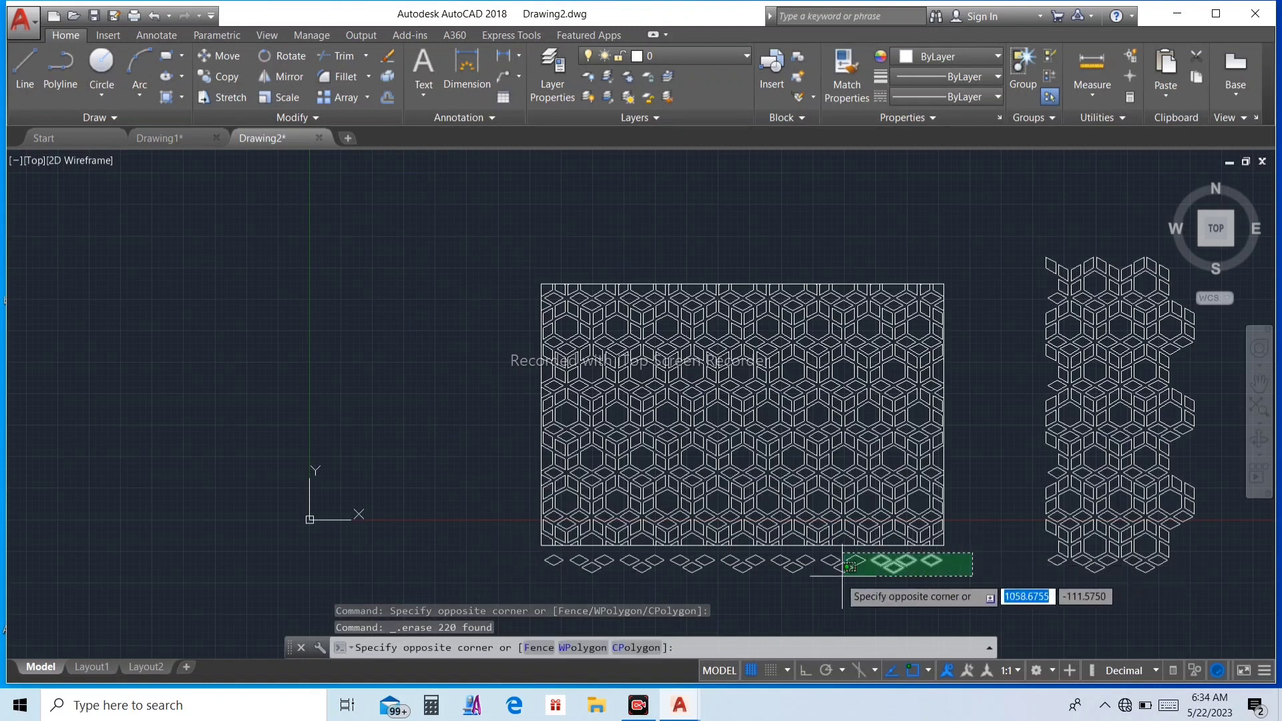
pyautogui.click(545, 596)
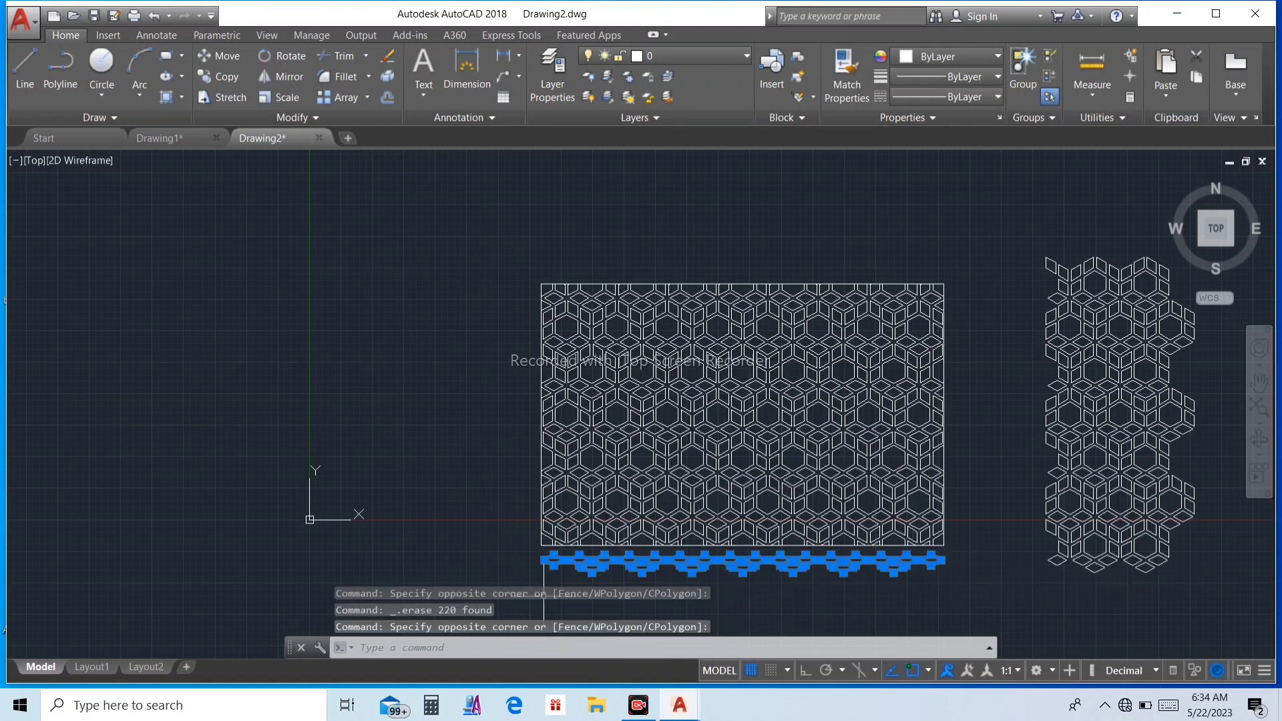
pyautogui.press('Delete')
pyautogui.scroll(-4, 972, 330)
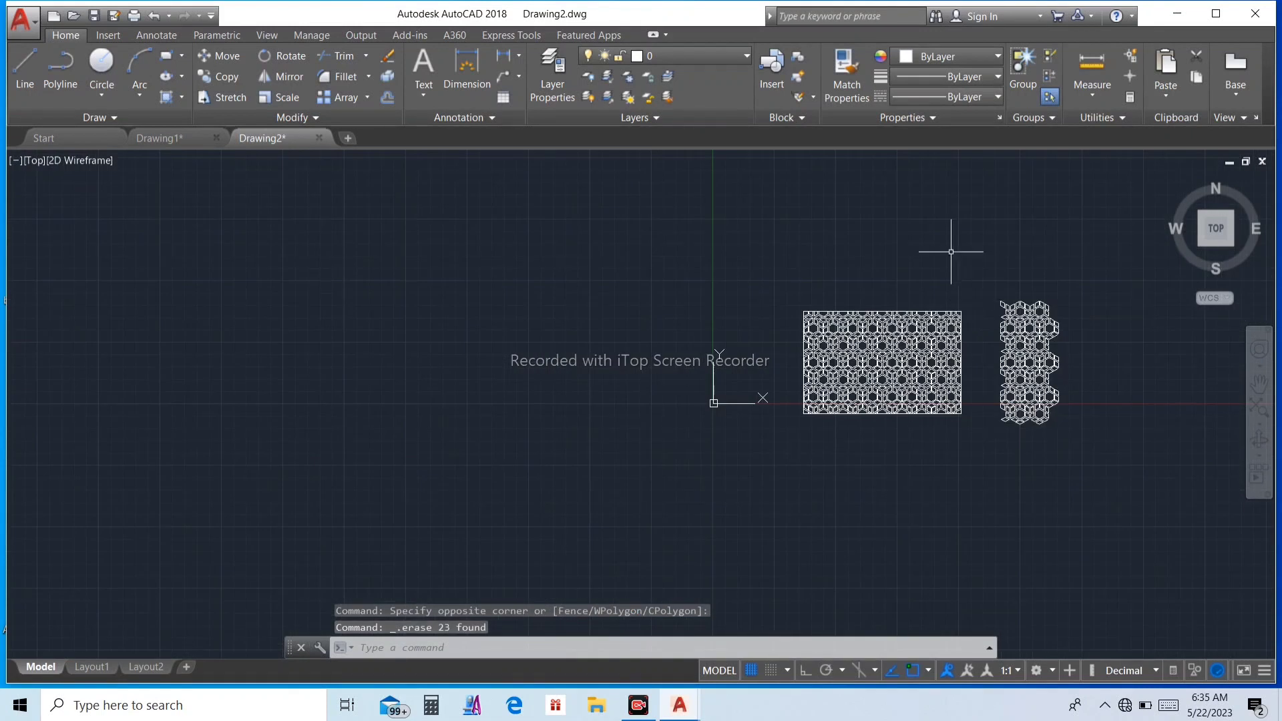
pyautogui.click(1143, 503)
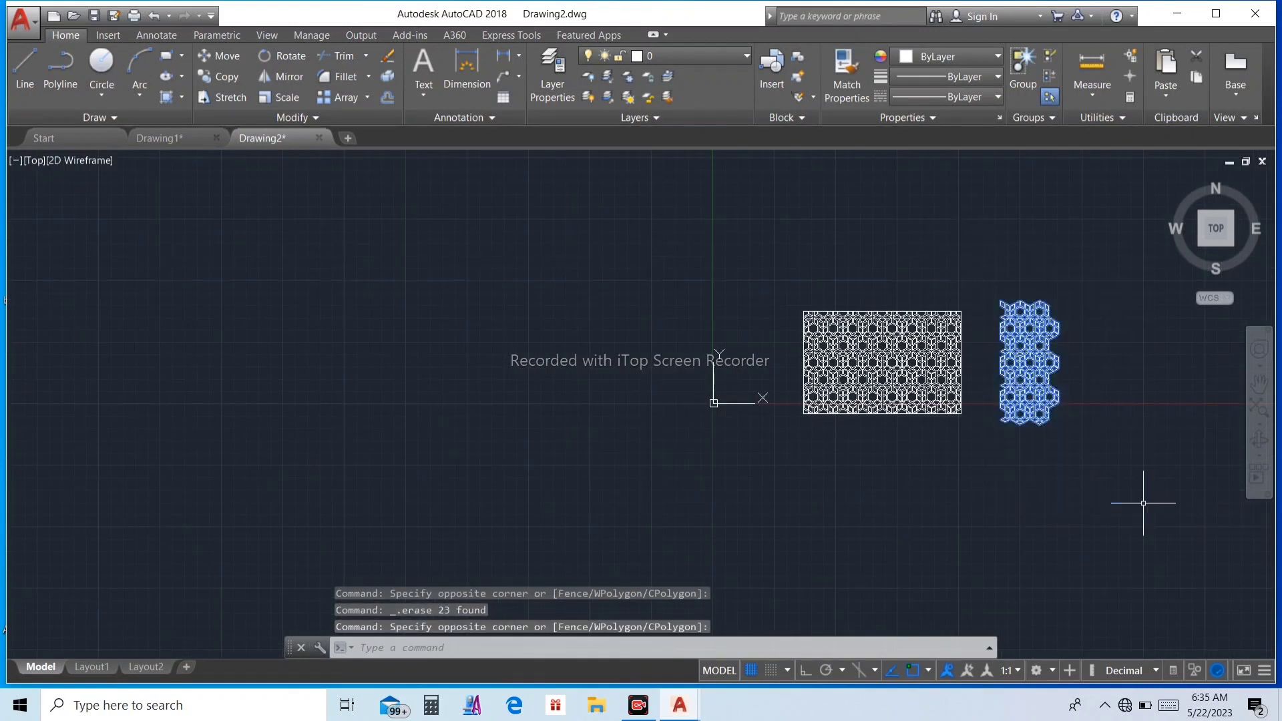
pyautogui.press('Delete')
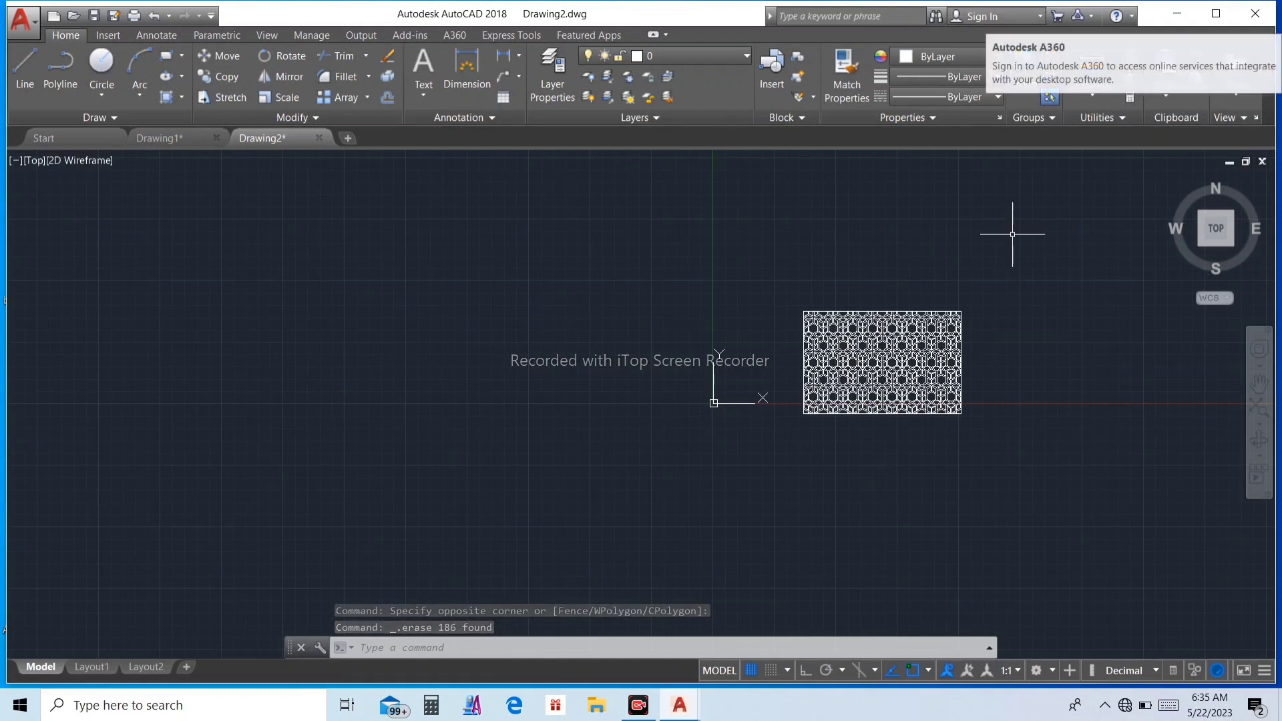
# Step: Offset the rectangle around the pattern outward by 25 to form an outer frame
pyautogui.write('o')
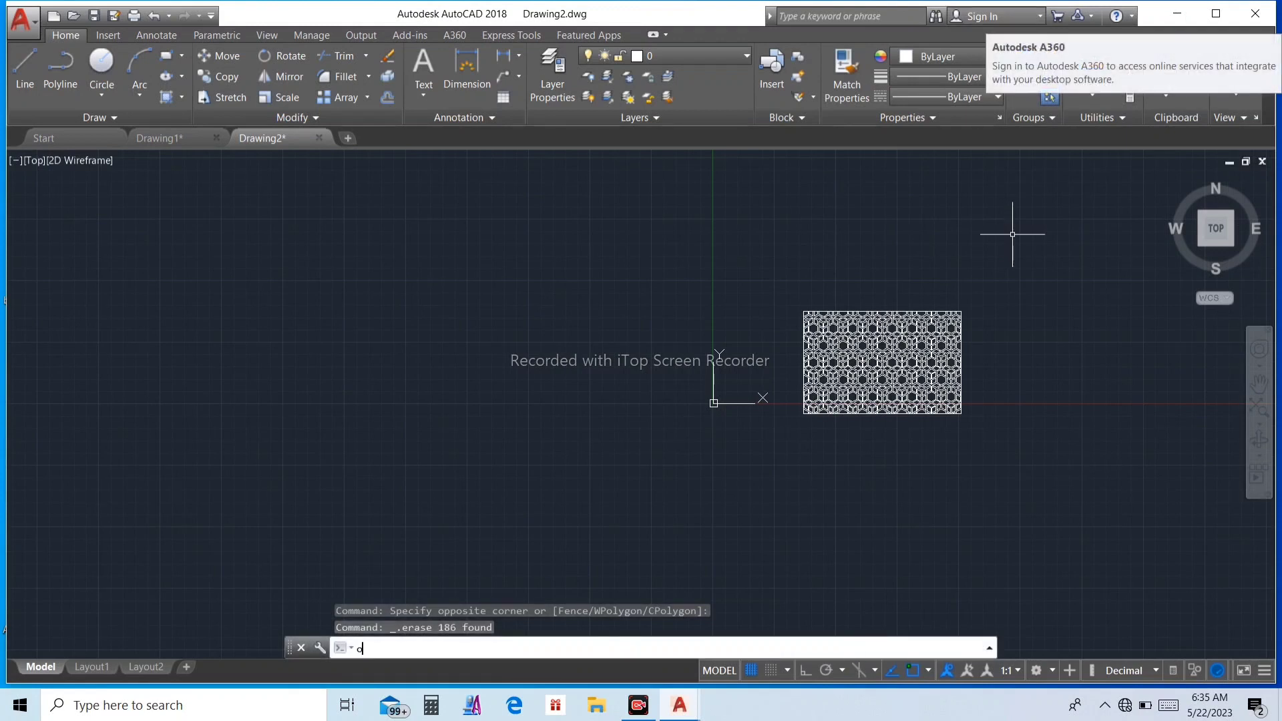
pyautogui.press('Return')
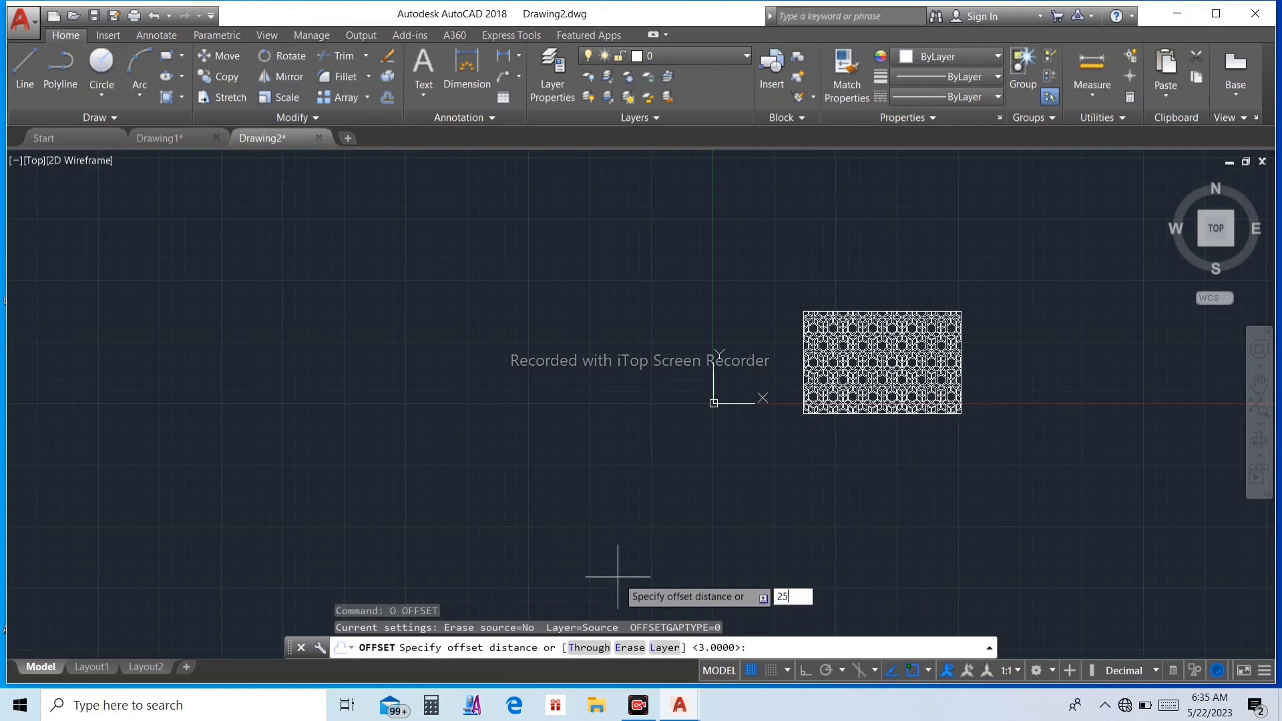
pyautogui.press('Return')
pyautogui.scroll(8, 961, 438)
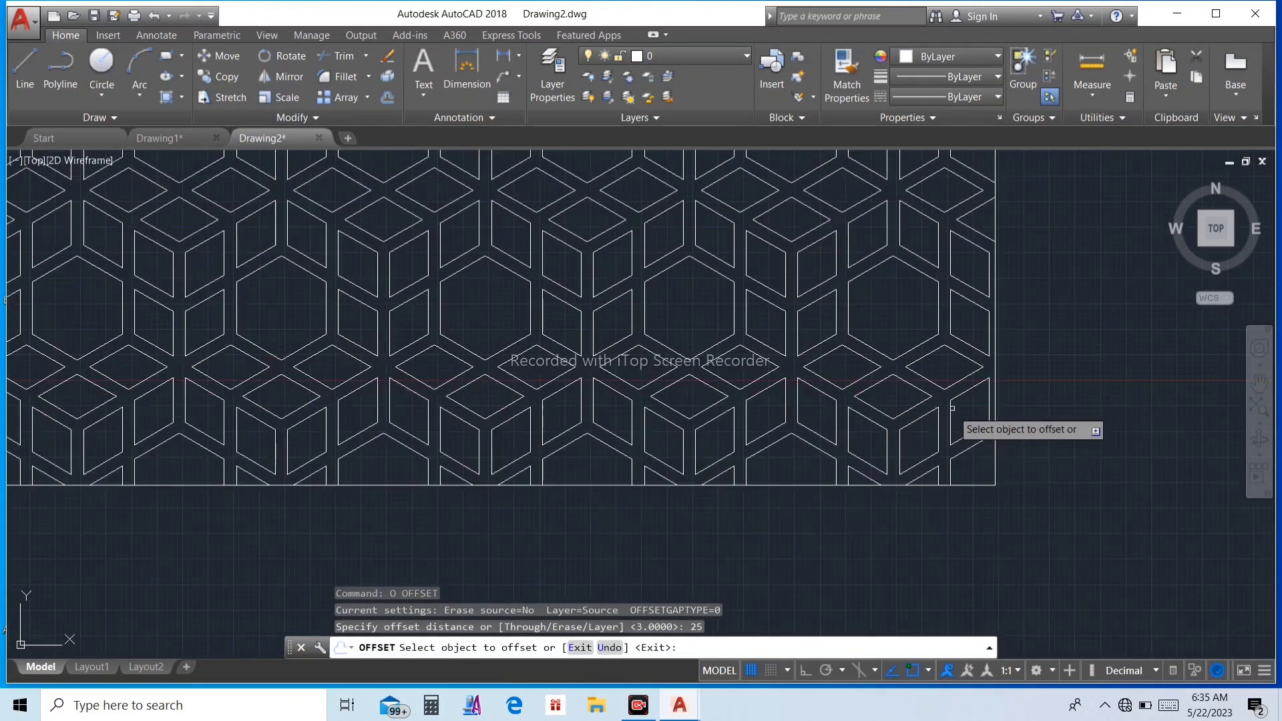
pyautogui.click(995, 458)
pyautogui.click(1064, 464)
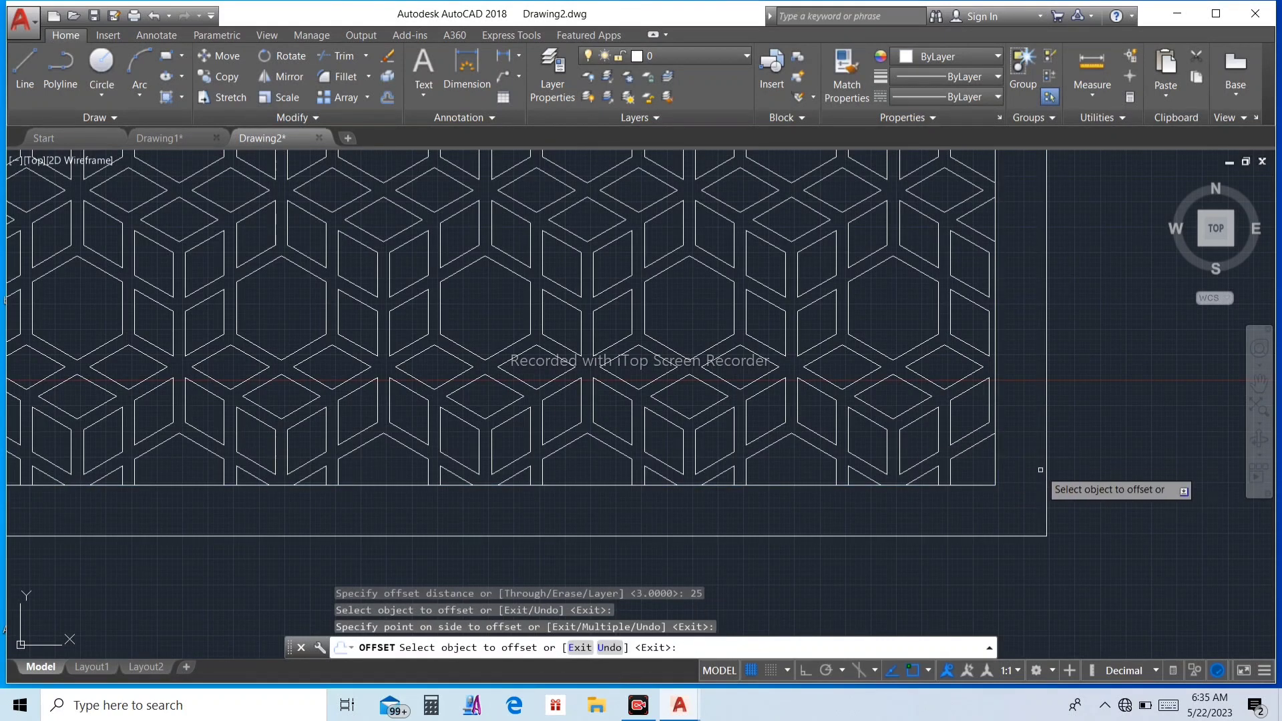
pyautogui.press('Escape')
pyautogui.press('Escape')
pyautogui.press('Escape')
pyautogui.scroll(-5, 1030, 514)
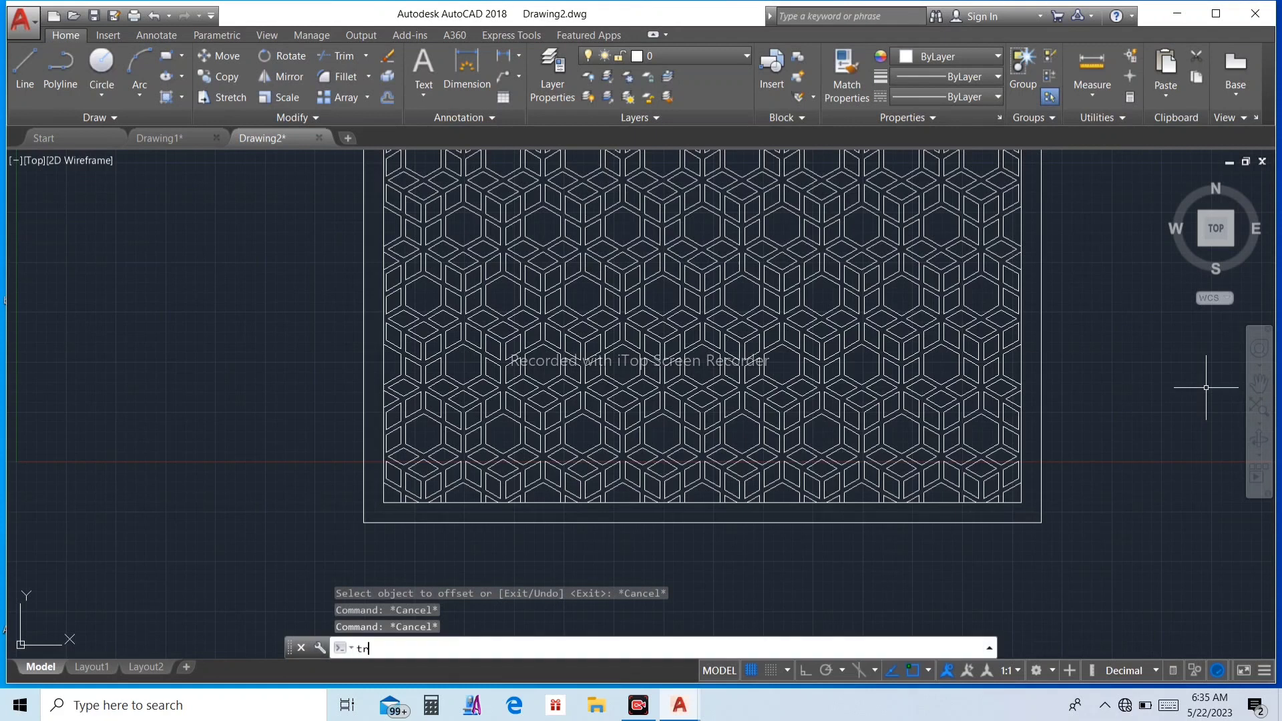
pyautogui.press('Return')
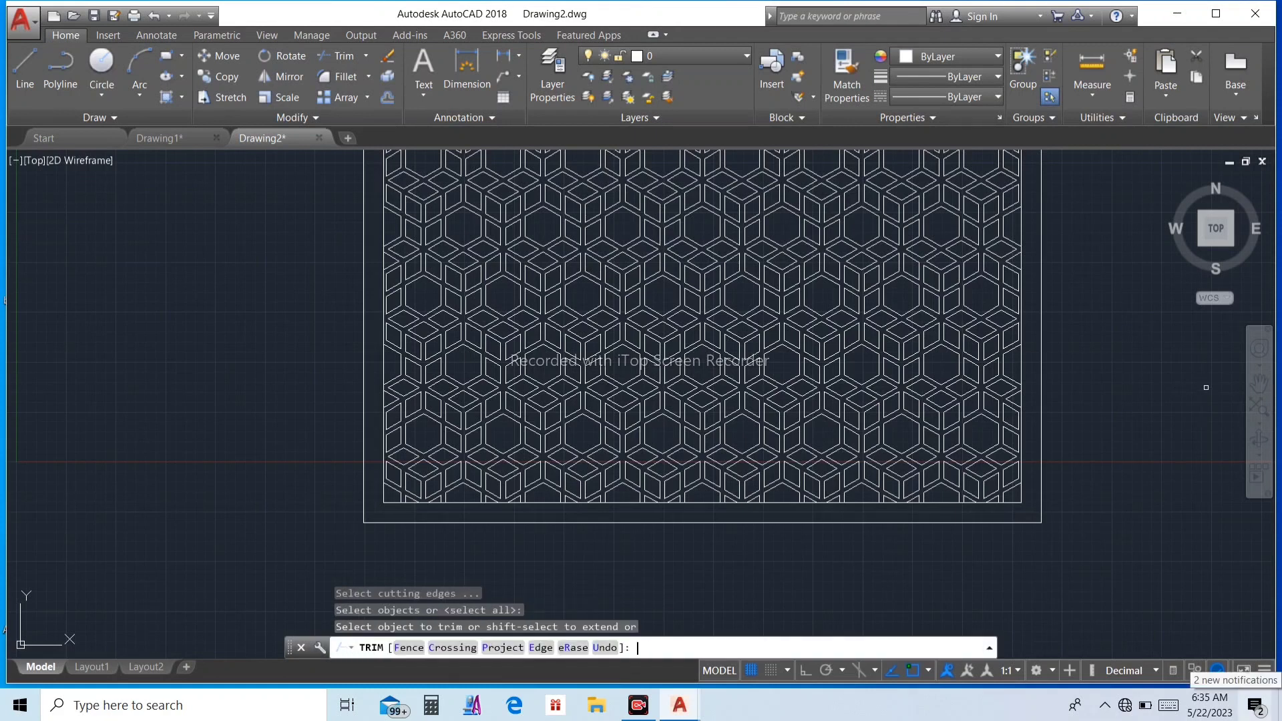
pyautogui.press('Escape')
pyautogui.press('Escape')
pyautogui.press('Escape')
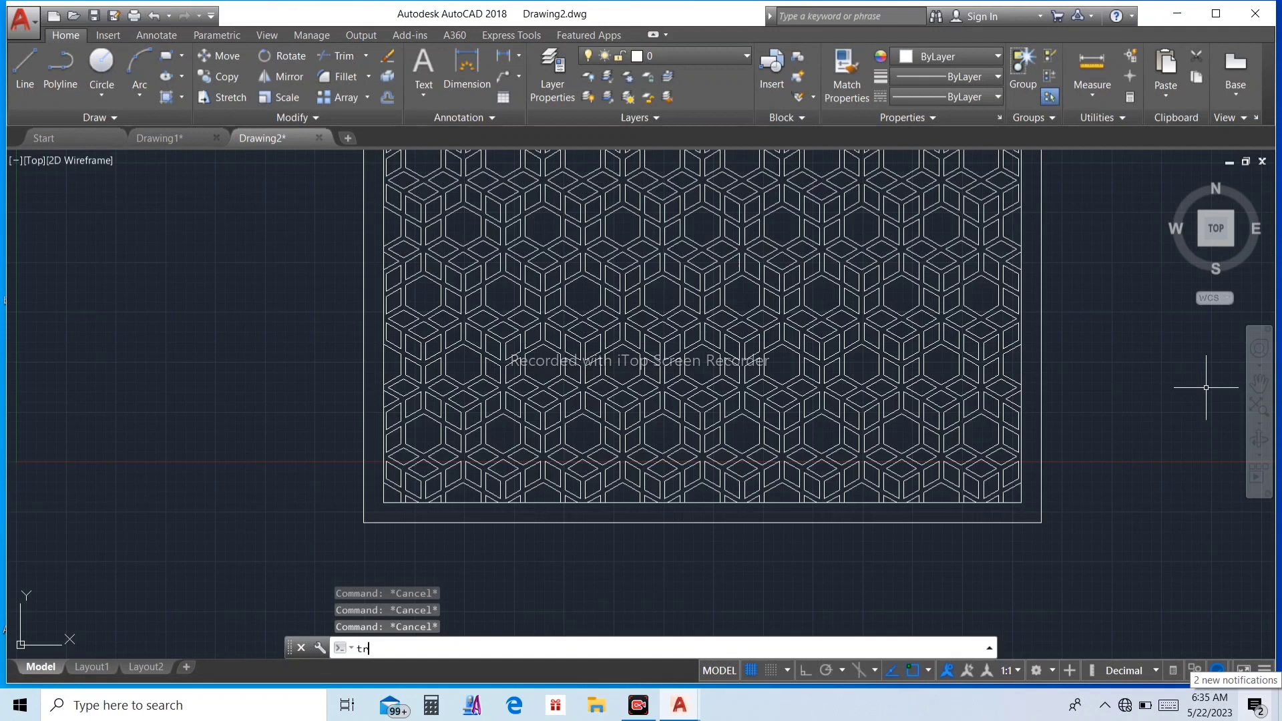
# Step: Trim the inner rectangle's bottom edge in the gaps between pattern pieces near the lower-right corner, using all objects as cutting edges
pyautogui.press('Return')
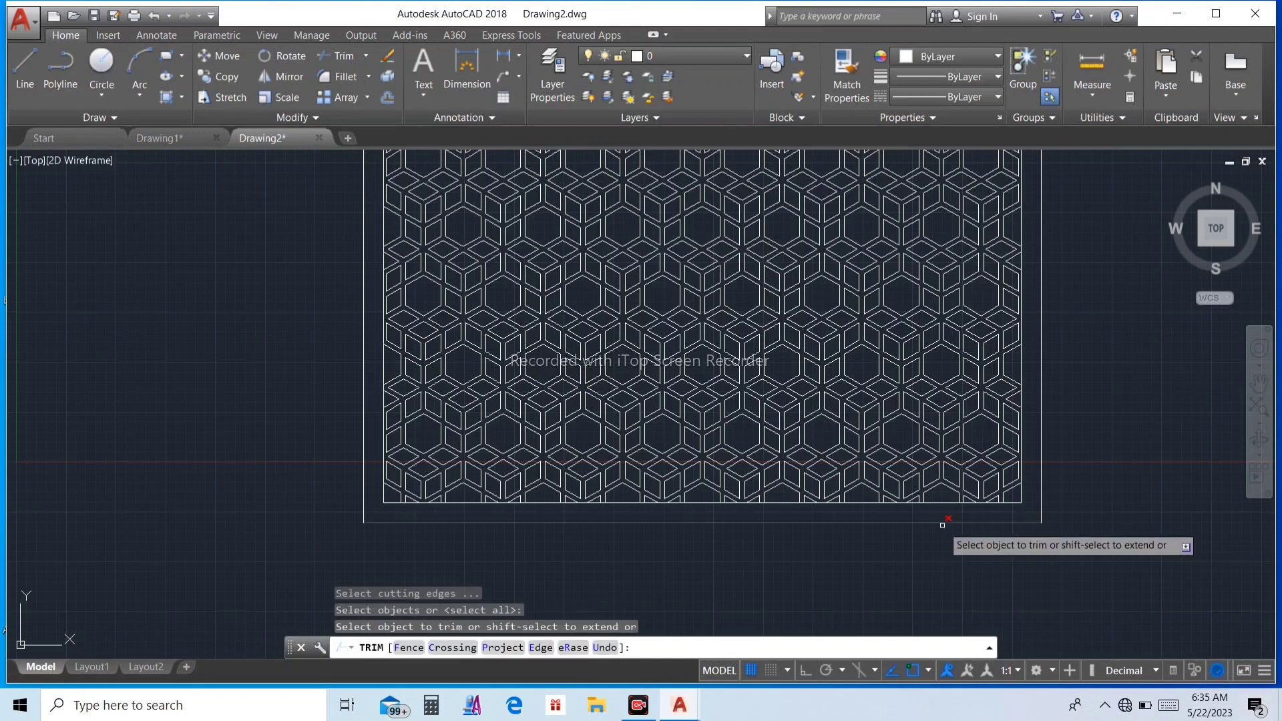
pyautogui.scroll(4, 944, 523)
pyautogui.scroll(3, 1114, 500)
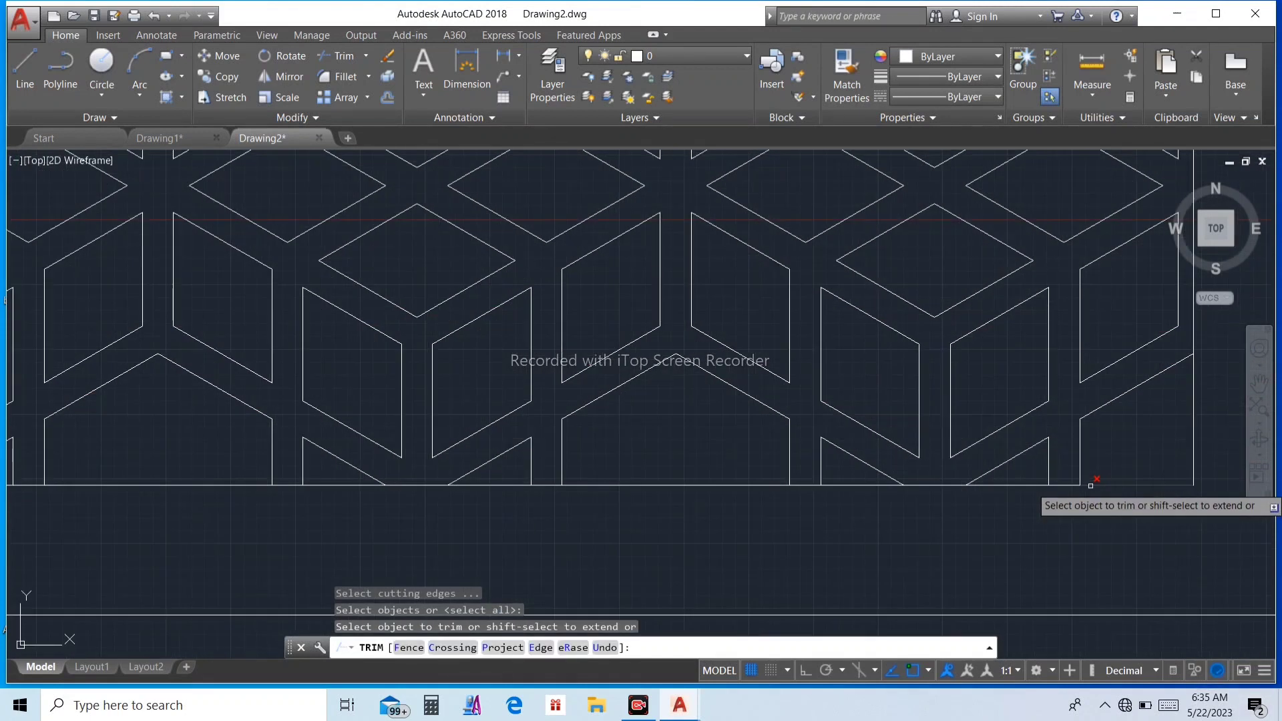
pyautogui.scroll(2, 1090, 486)
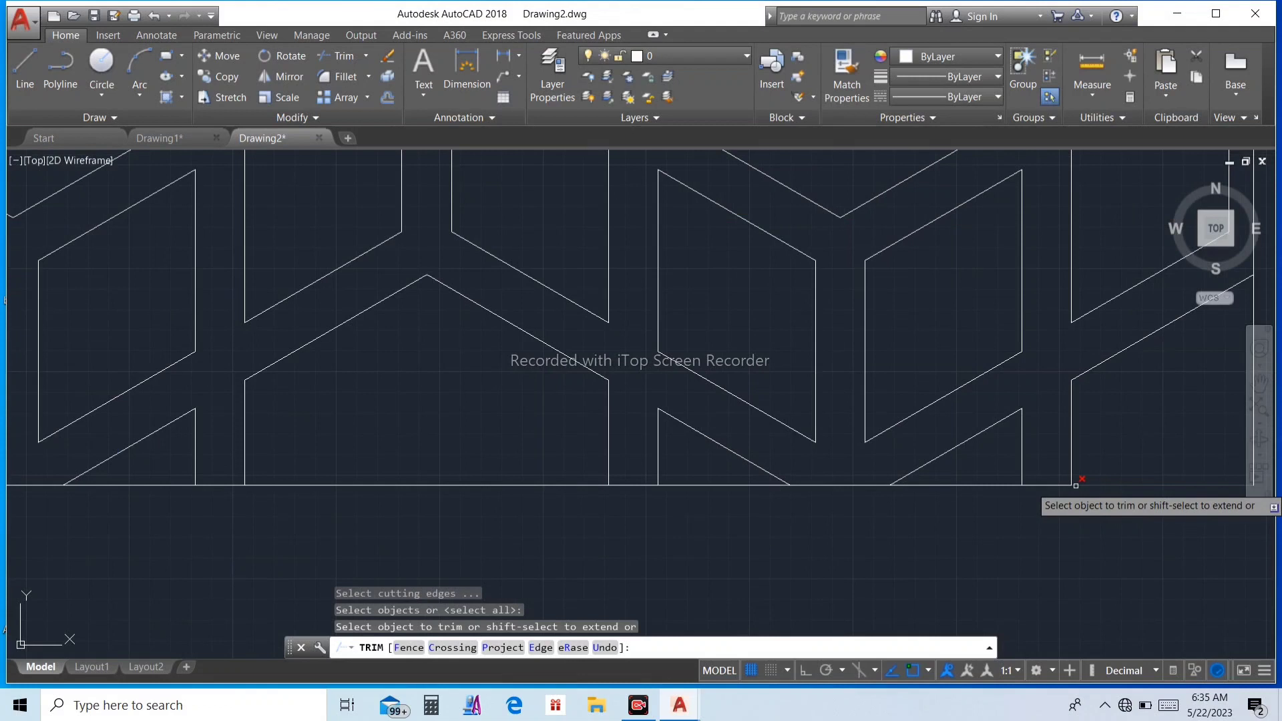
pyautogui.click(1042, 486)
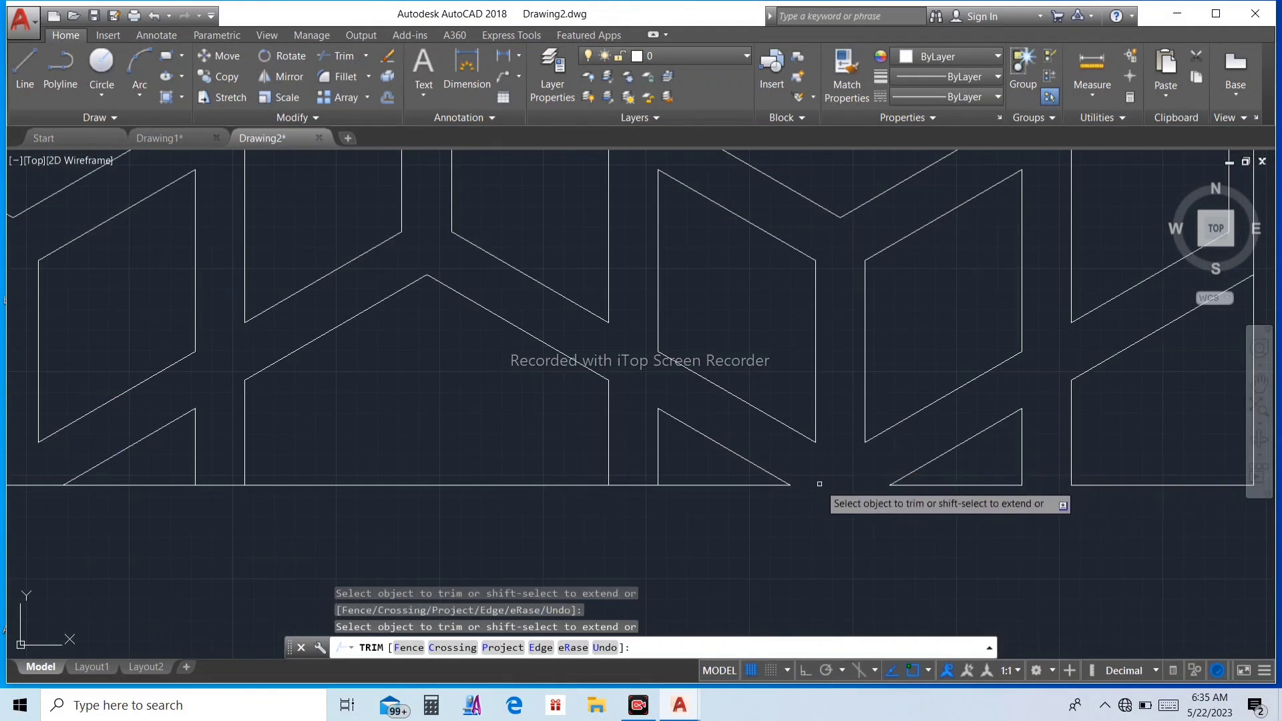
pyautogui.click(633, 486)
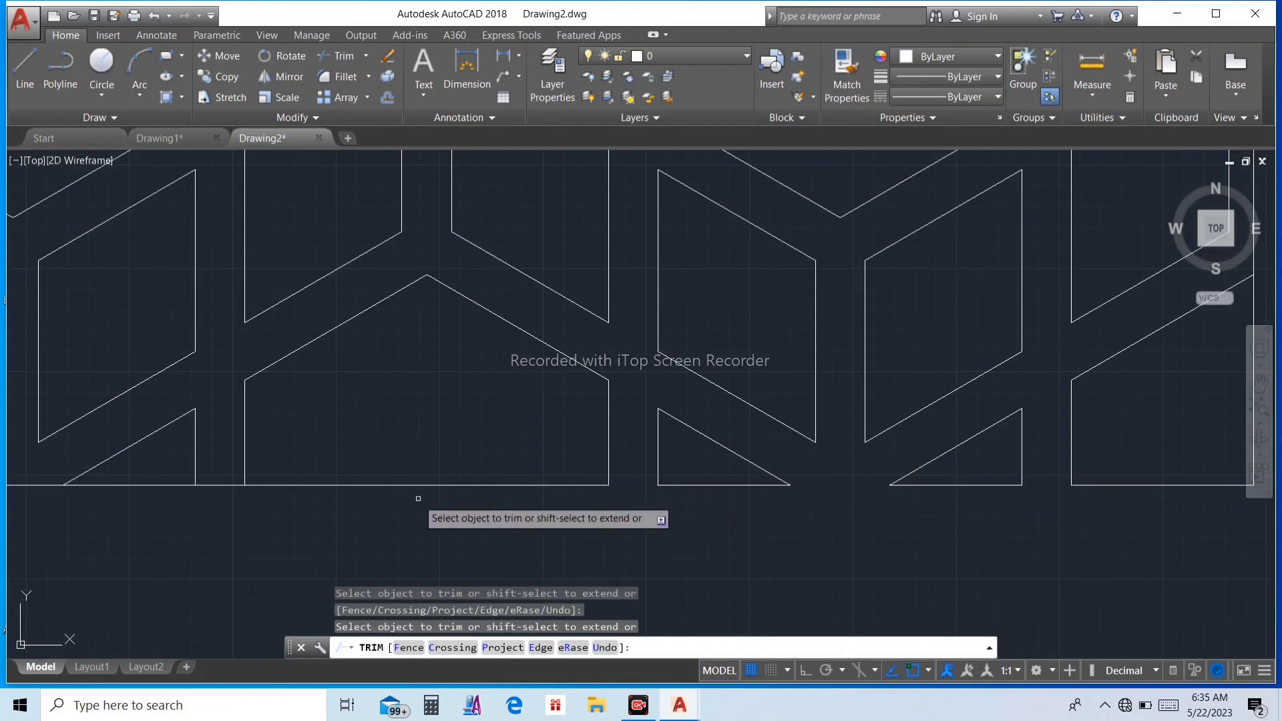
pyautogui.click(220, 482)
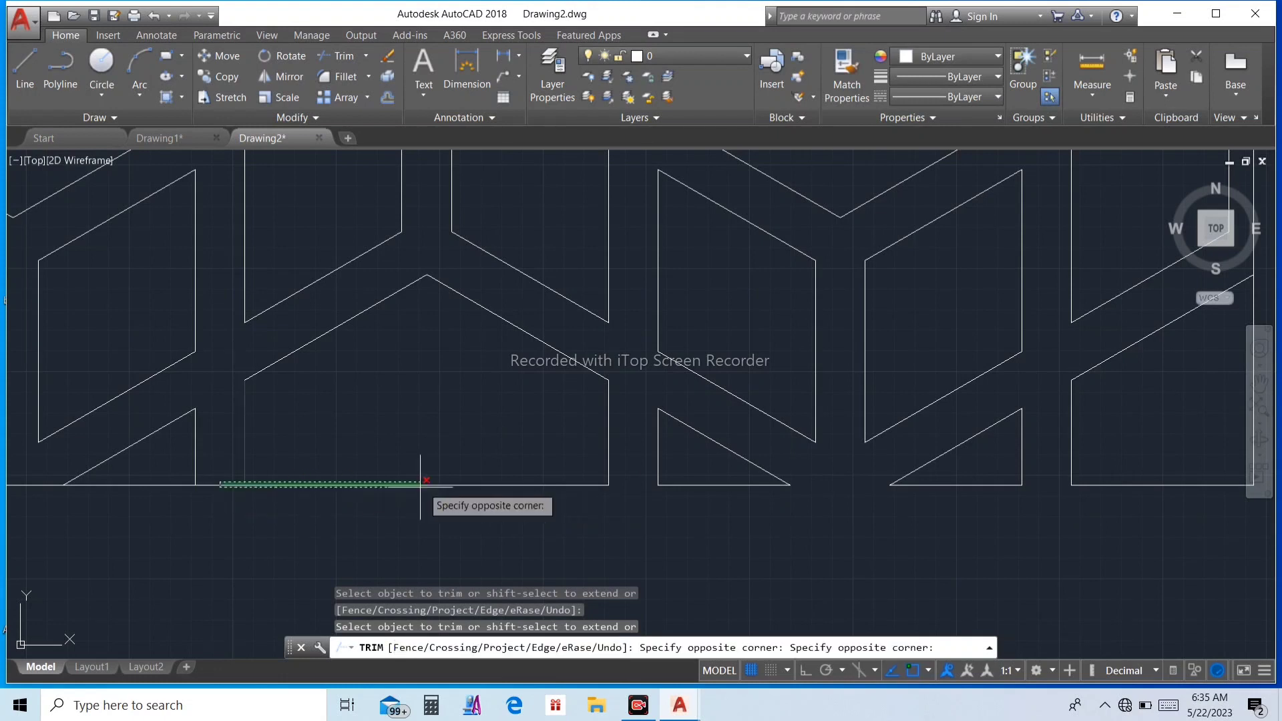
pyautogui.click(217, 523)
pyautogui.scroll(-4, 595, 470)
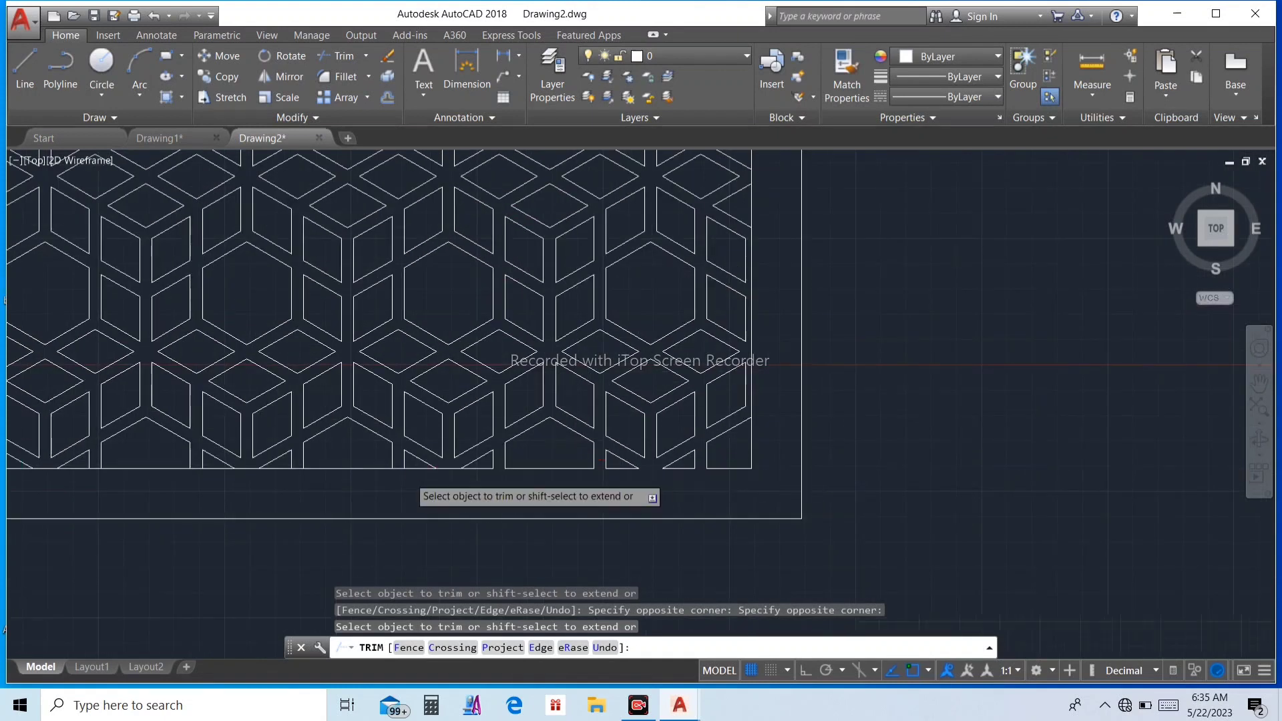
# Step: Continue trimming the inner rectangle's bottom edge across the next gaps toward the left
pyautogui.scroll(5, 501, 453)
pyautogui.click(538, 434)
pyautogui.click(569, 487)
pyautogui.click(341, 427)
pyautogui.click(364, 460)
pyautogui.scroll(-6, 506, 424)
pyautogui.scroll(4, 419, 429)
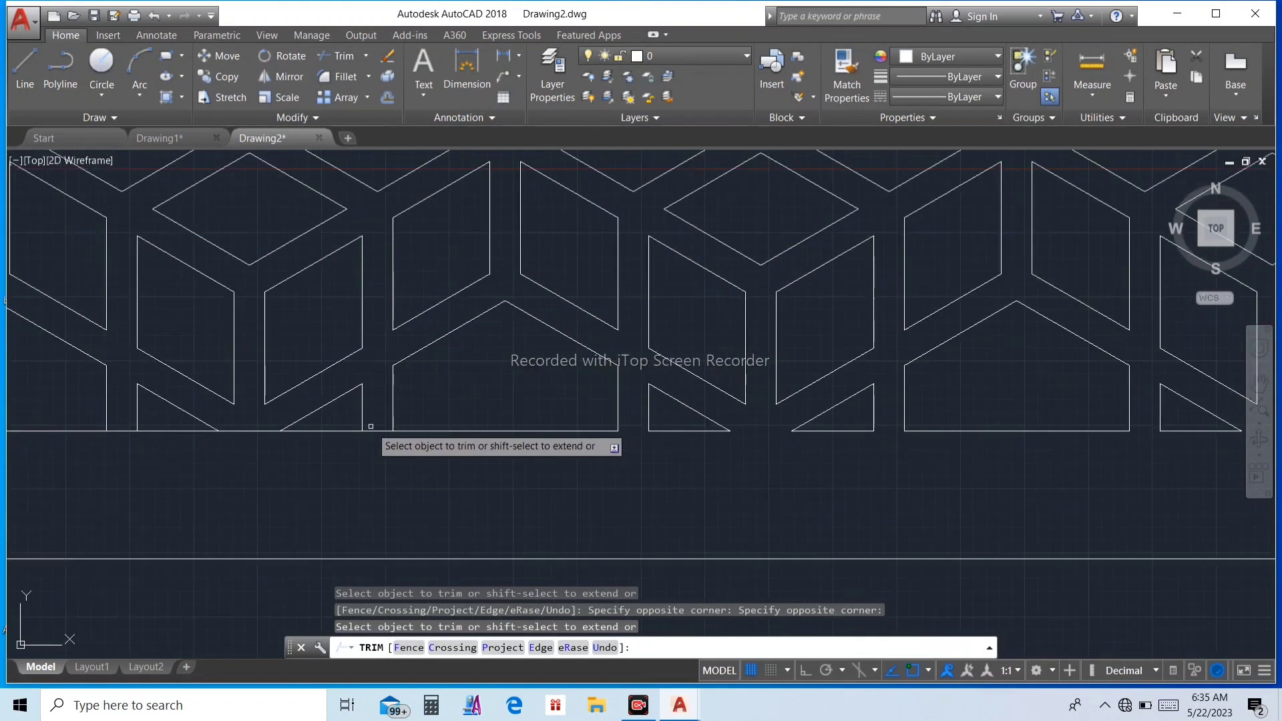
pyautogui.click(374, 424)
pyautogui.click(387, 460)
# Step: Trim the remaining gaps along the inner rectangle's bottom edge up to the lower-left corner
pyautogui.scroll(-5, 251, 435)
pyautogui.scroll(6, 265, 430)
pyautogui.scroll(-4, 243, 409)
pyautogui.scroll(5, 171, 409)
pyautogui.scroll(-6, 389, 393)
pyautogui.scroll(5, 389, 393)
pyautogui.scroll(-3, 209, 375)
pyautogui.scroll(4, 586, 328)
pyautogui.click(370, 339)
pyautogui.click(236, 338)
pyautogui.scroll(-3, 518, 378)
pyautogui.click(409, 359)
pyautogui.click(343, 367)
pyautogui.click(187, 365)
pyautogui.scroll(-2, 175, 364)
pyautogui.moveTo(175, 364); pyautogui.dragTo(720, 402, button='middle')
pyautogui.scroll(2, 770, 419)
pyautogui.click(412, 399)
pyautogui.click(565, 399)
pyautogui.moveTo(210, 401); pyautogui.dragTo(254, 494, button='middle')
# Step: Trim the inner rectangle's left edge in the gaps between the pattern pieces
pyautogui.scroll(-2, 253, 454)
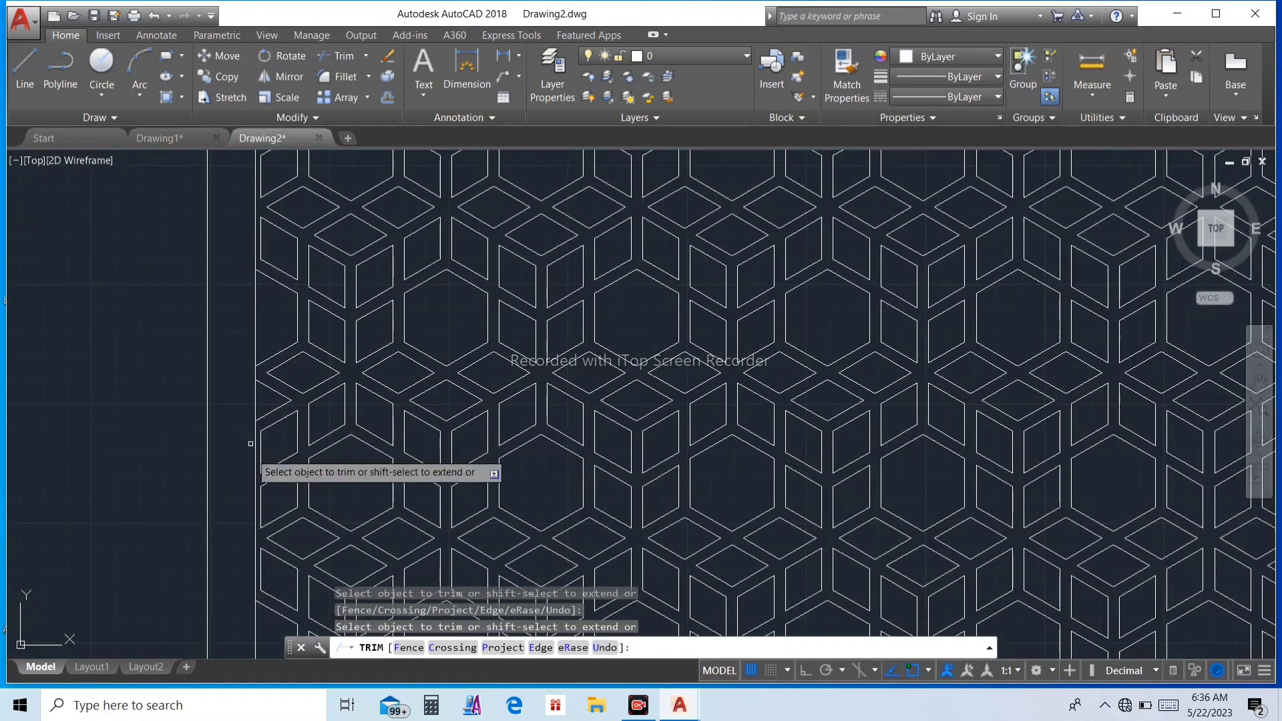
pyautogui.click(257, 538)
pyautogui.moveTo(257, 538); pyautogui.dragTo(247, 263, button='middle')
pyautogui.scroll(2, 247, 403)
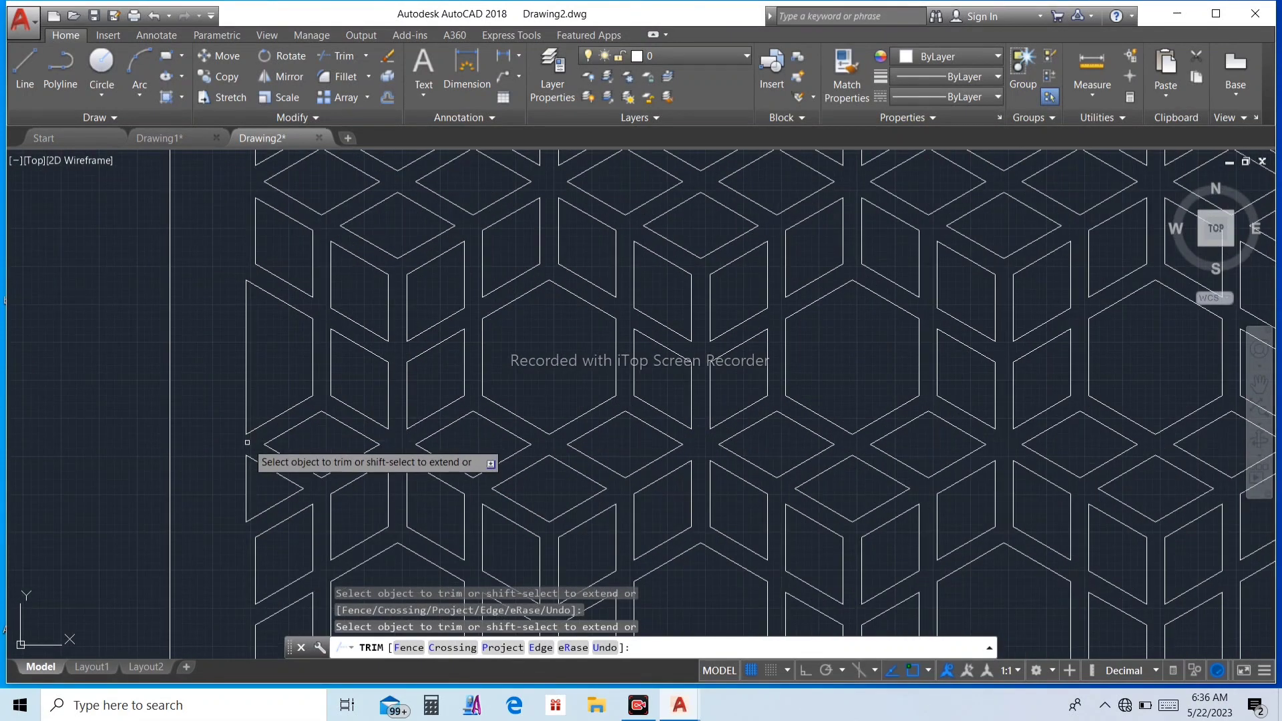
pyautogui.scroll(-2, 270, 594)
pyautogui.scroll(-3, 294, 220)
# Step: Trim the inner rectangle's top edge between the pattern pieces, working from the upper-left corner to the right
pyautogui.scroll(3, 396, 219)
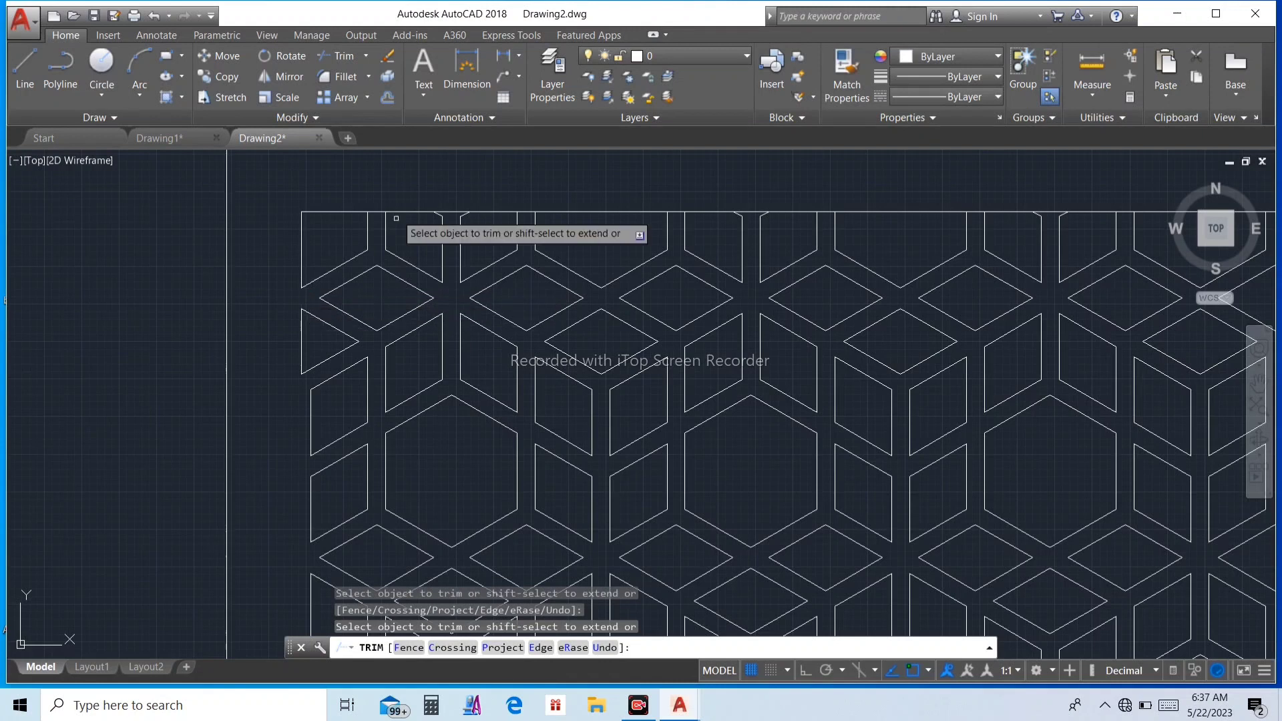
pyautogui.scroll(2, 739, 206)
pyautogui.scroll(-3, 850, 223)
pyautogui.scroll(3, 847, 206)
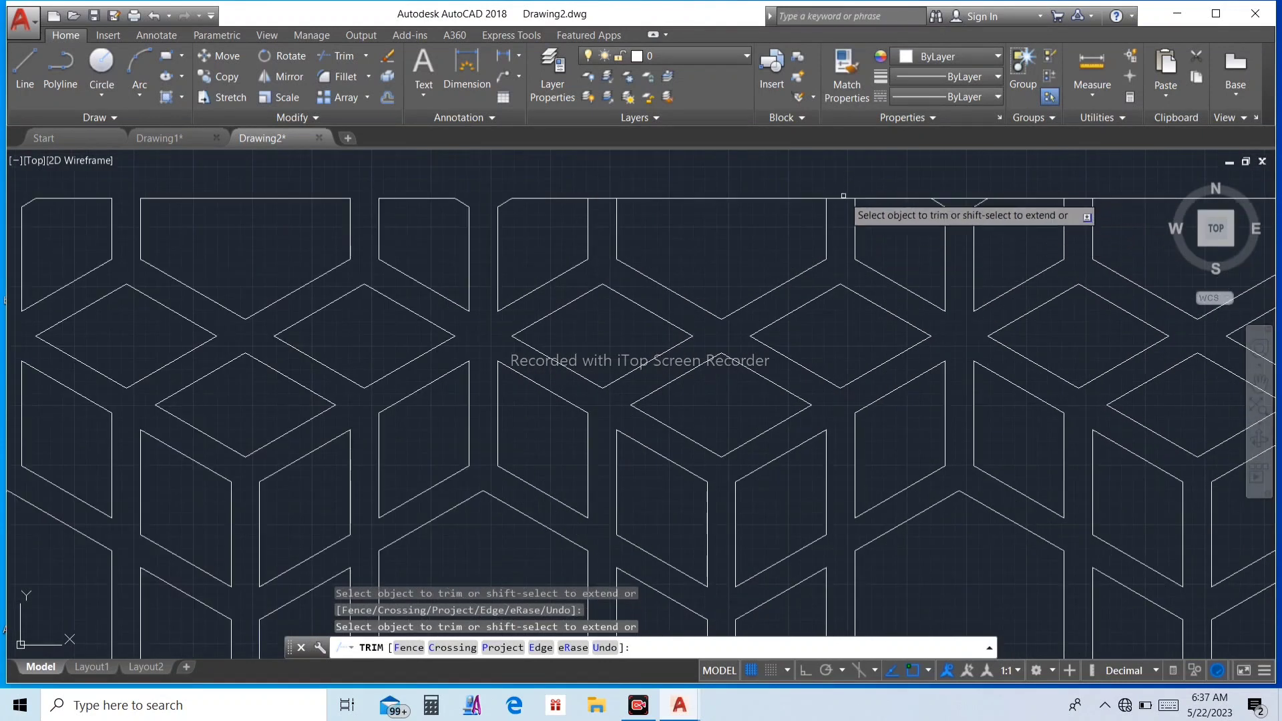
pyautogui.click(606, 198)
pyautogui.click(960, 200)
pyautogui.scroll(-4, 934, 220)
pyautogui.scroll(4, 859, 230)
pyautogui.click(1181, 198)
pyautogui.moveTo(1207, 197); pyautogui.dragTo(992, 189, button='middle')
pyautogui.click(1090, 172)
pyautogui.click(1098, 211)
# Step: Trim the last gaps of the inner rectangle's top edge and the gaps along its right edge
pyautogui.scroll(-4, 841, 330)
pyautogui.scroll(2, 1003, 316)
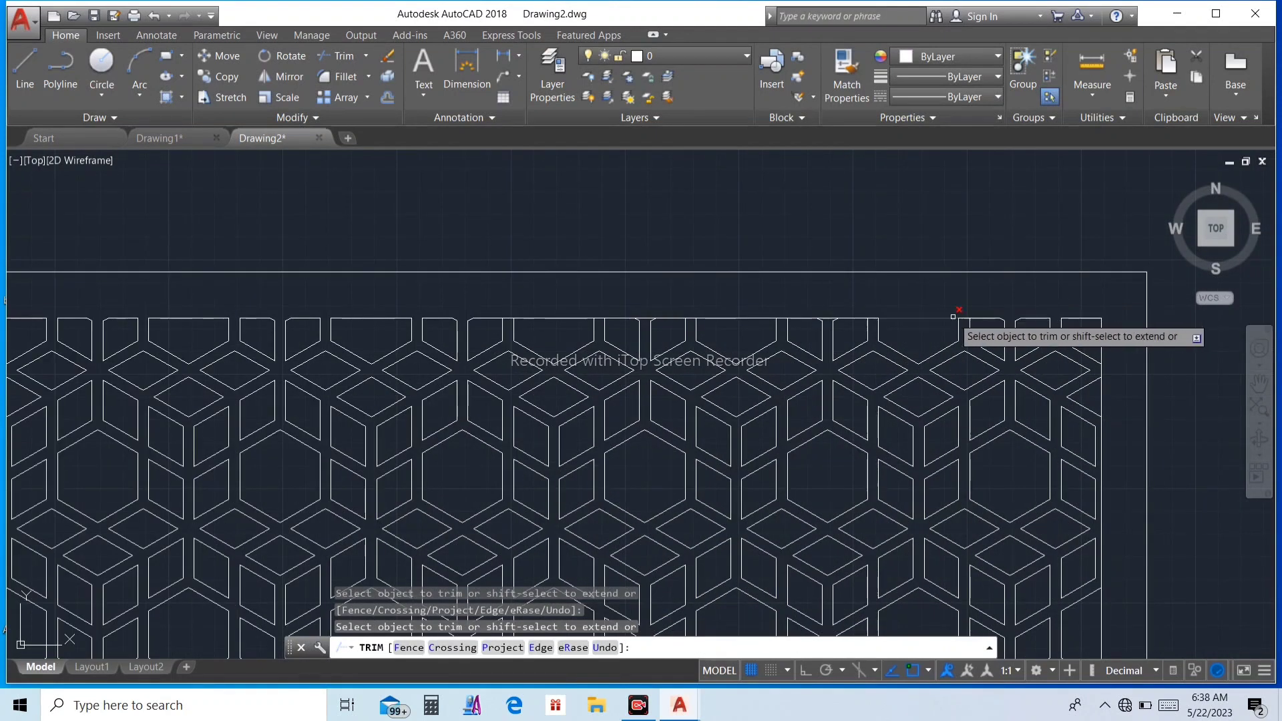
pyautogui.scroll(2, 785, 316)
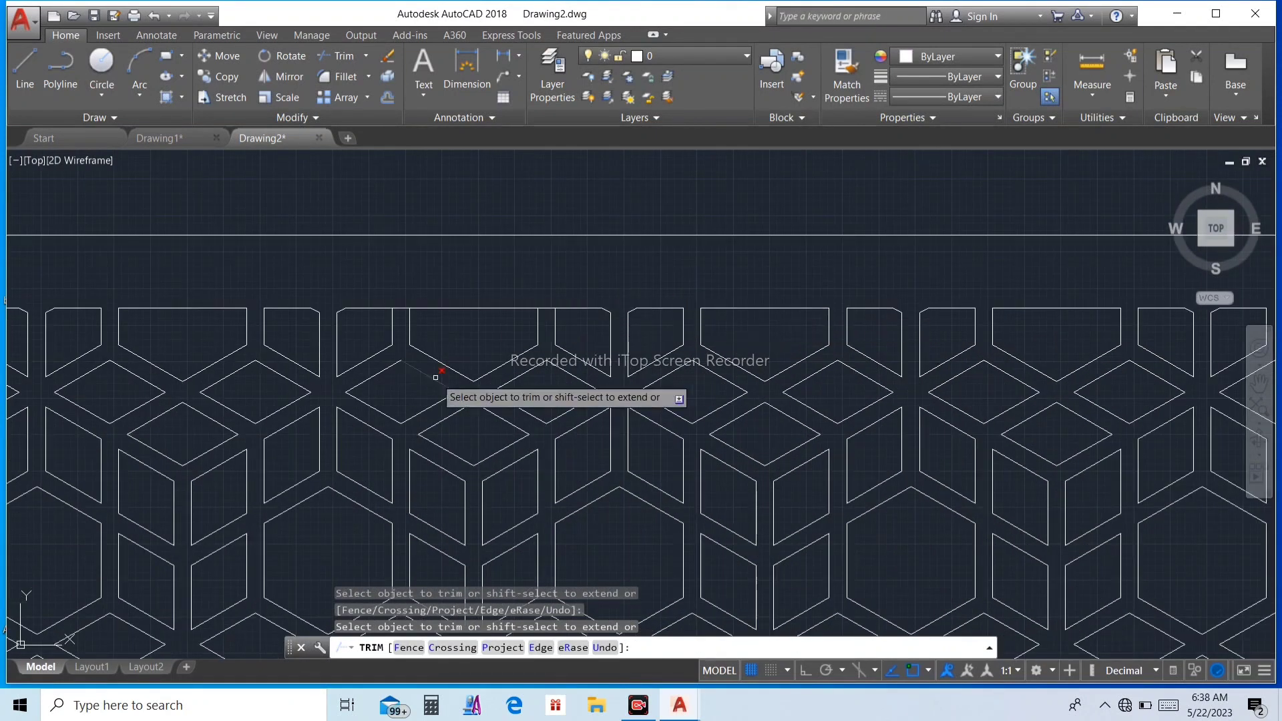
pyautogui.scroll(-4, 404, 309)
pyautogui.scroll(4, 802, 353)
pyautogui.click(832, 322)
pyautogui.click(834, 410)
pyautogui.scroll(-4, 854, 408)
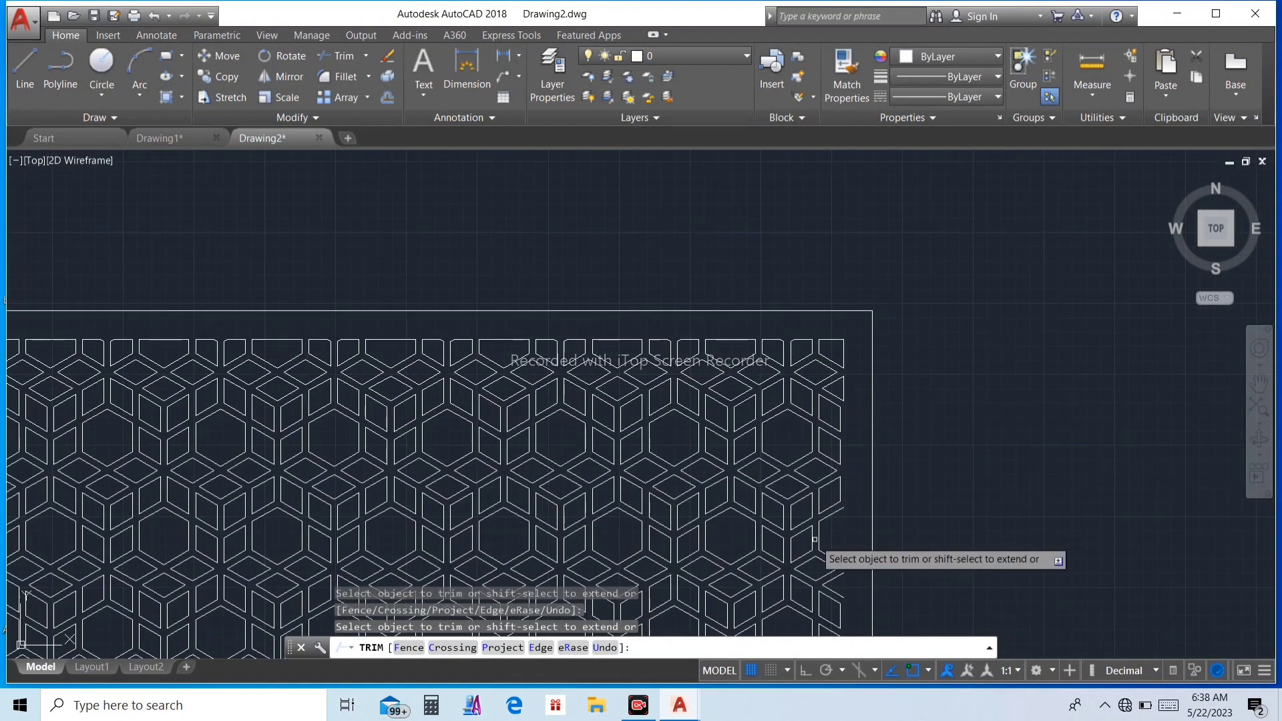
# Step: Examine the right edge and the whole framed pattern for untrimmed gaps or open pieces
pyautogui.scroll(-3, 905, 581)
pyautogui.scroll(2, 895, 621)
pyautogui.scroll(-4, 852, 439)
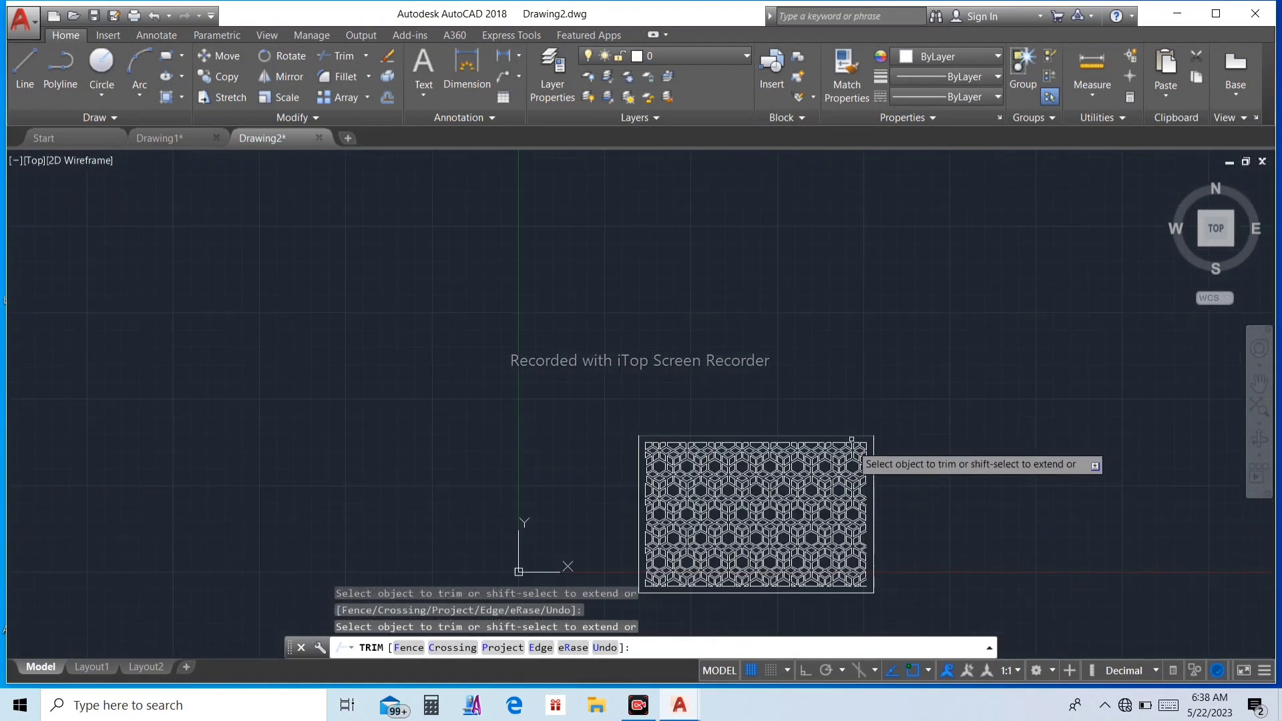
pyautogui.scroll(4, 876, 573)
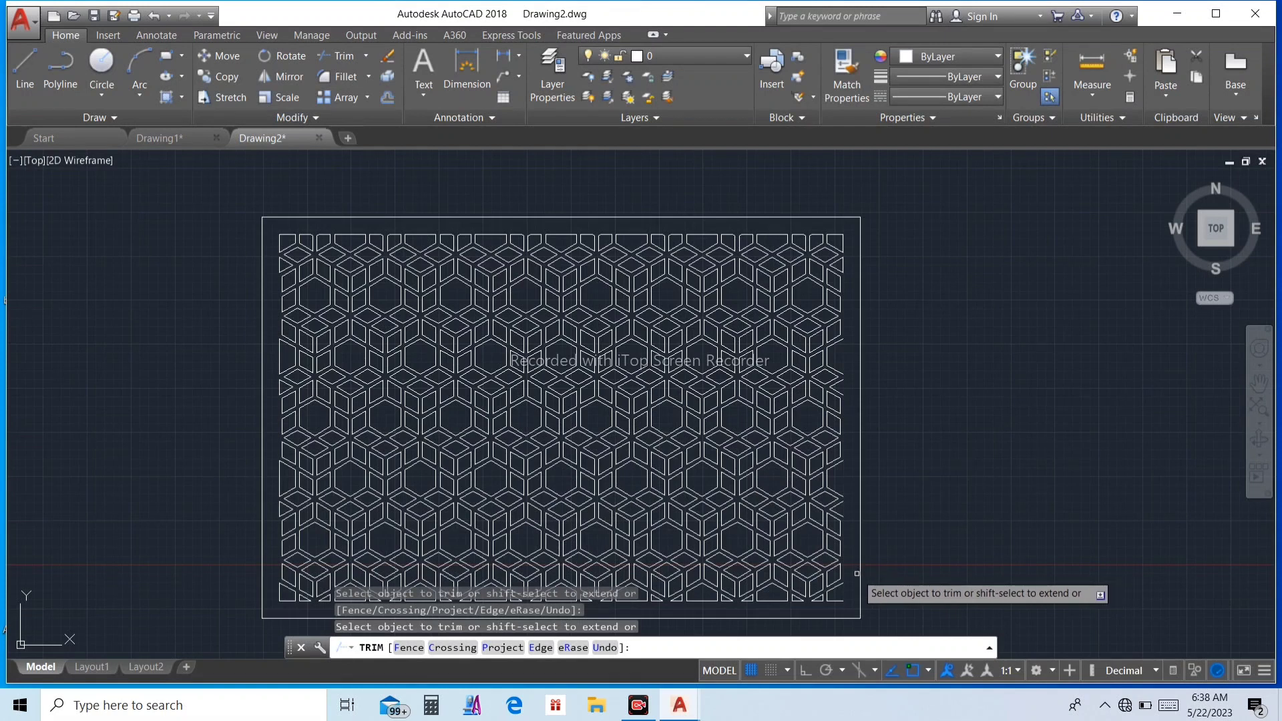
pyautogui.scroll(-2, 778, 383)
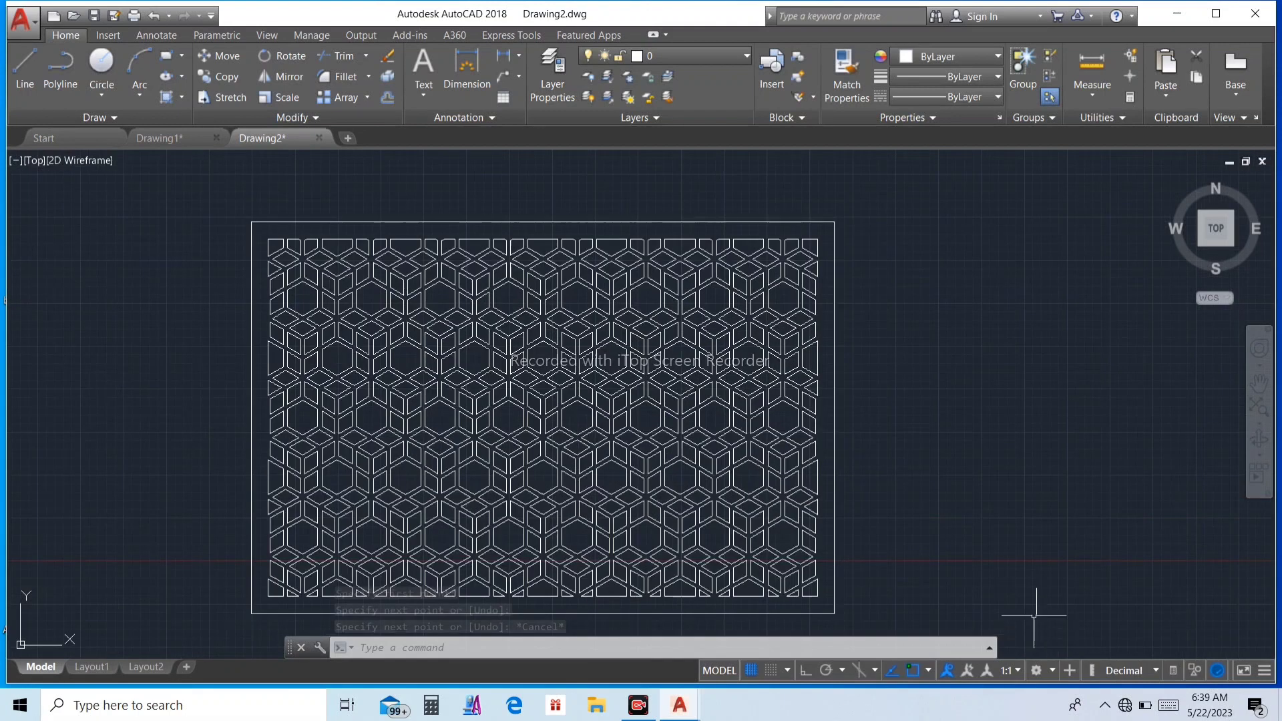
pyautogui.scroll(-2, 729, 355)
pyautogui.scroll(4, 712, 415)
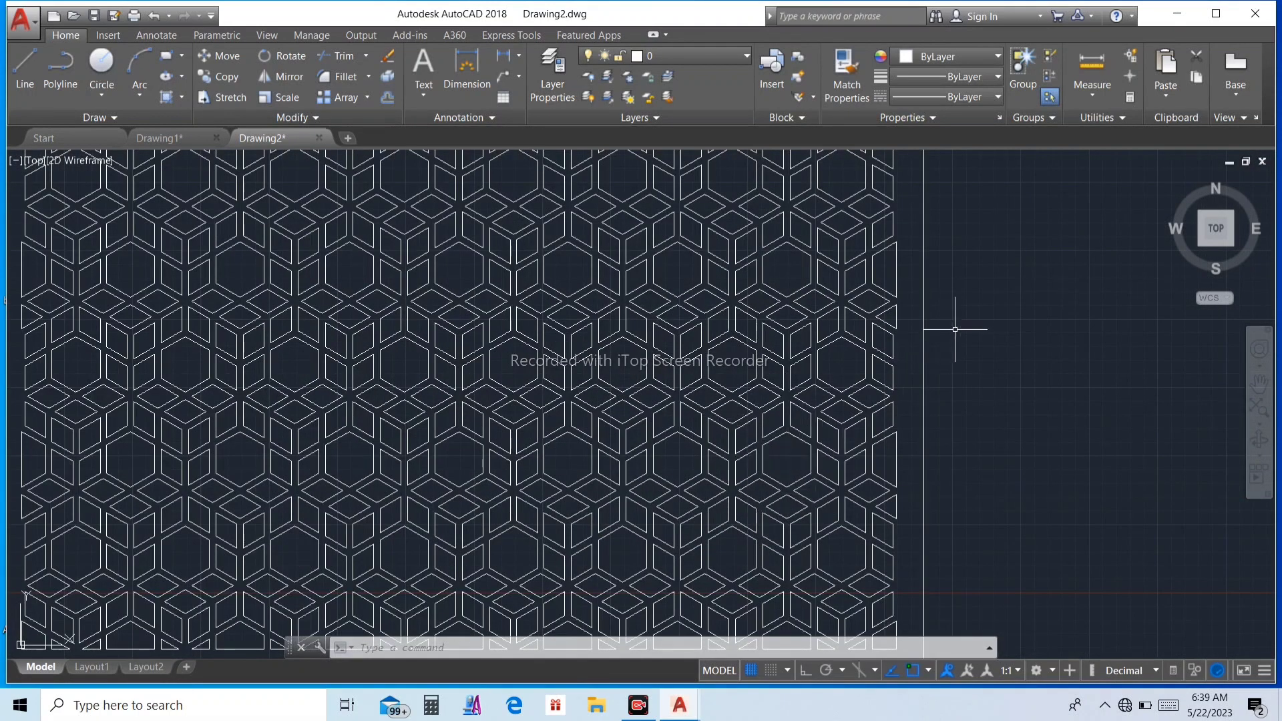
pyautogui.scroll(-4, 955, 329)
pyautogui.scroll(2, 857, 319)
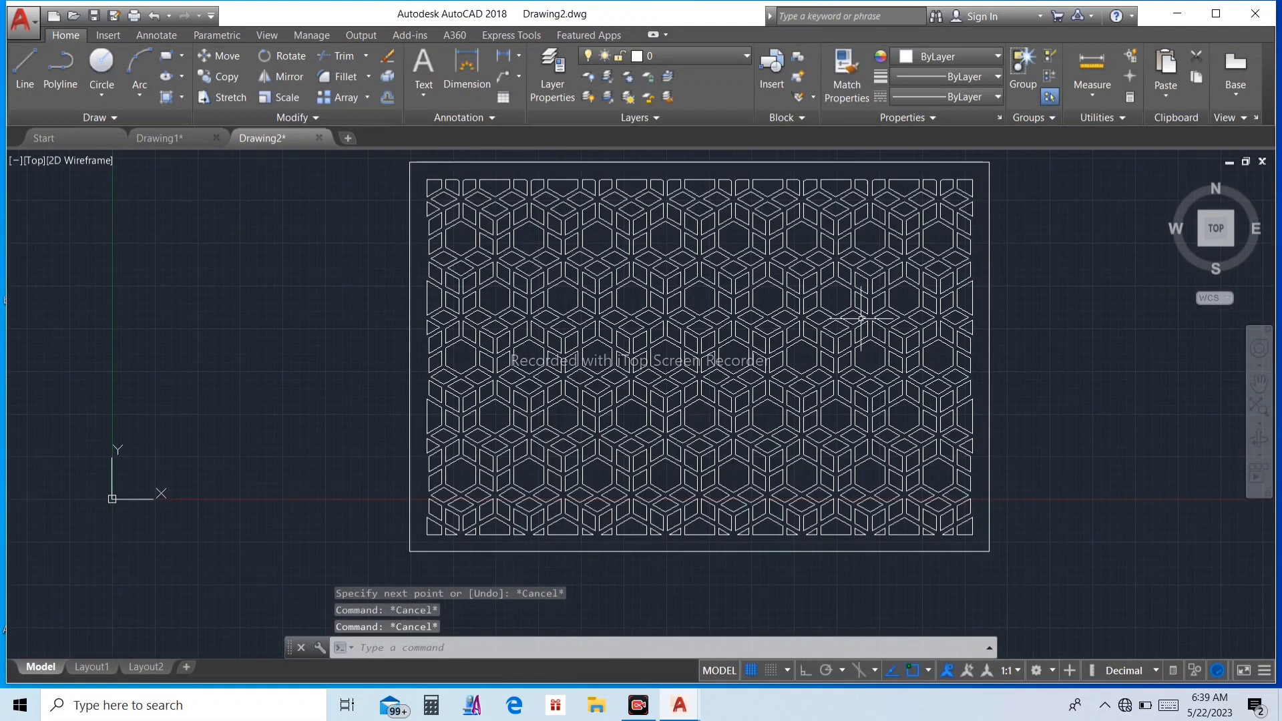